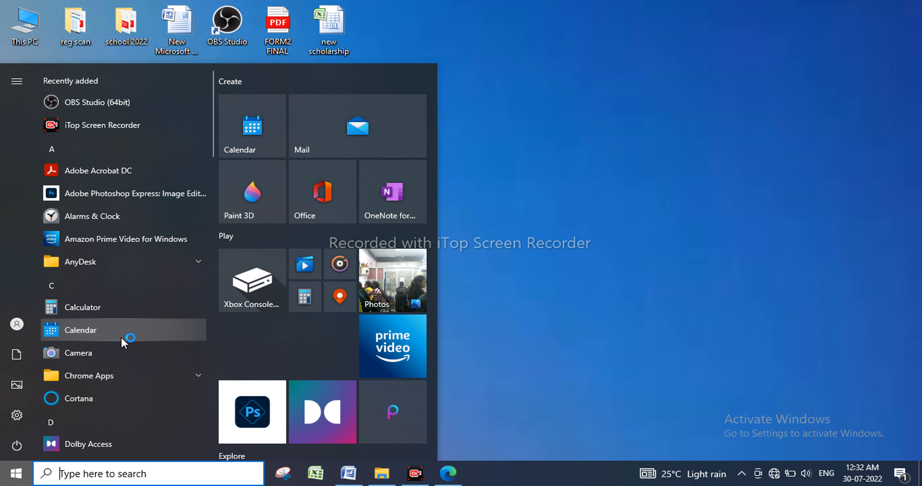
Scroll the Start menu list to M and expand the Microsoft Office folder to show Word 2007.
{"action": "scroll", "coordinate": [121, 384], "scroll_direction": "down", "scroll_amount": 5}
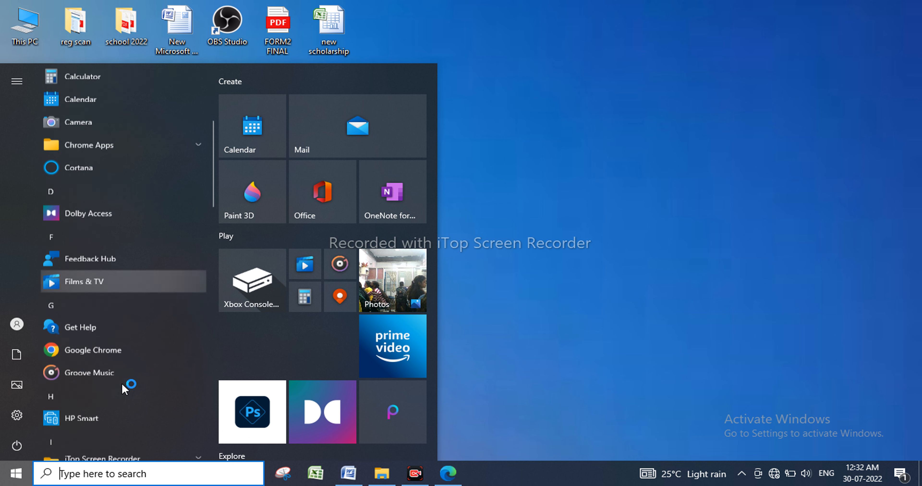
{"action": "scroll", "coordinate": [121, 383], "scroll_direction": "down", "scroll_amount": 6}
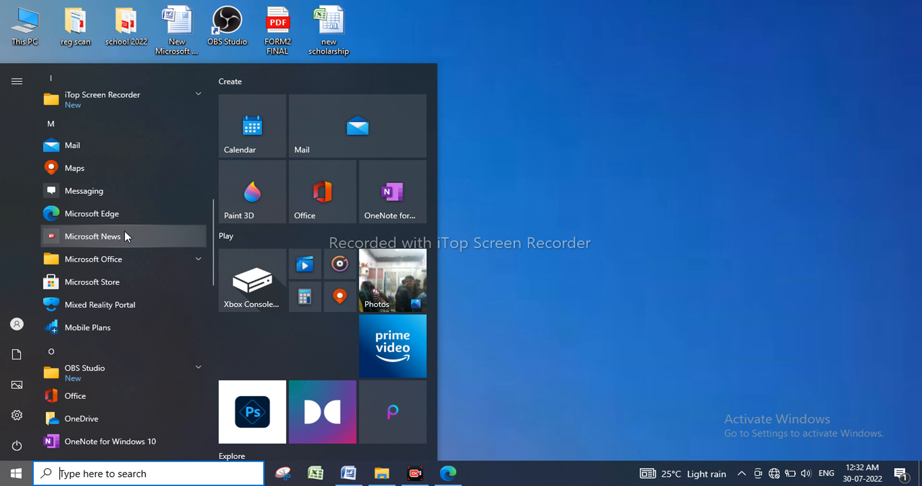
{"action": "left_click", "coordinate": [127, 259]}
{"action": "scroll", "coordinate": [127, 258], "scroll_direction": "down", "scroll_amount": 4}
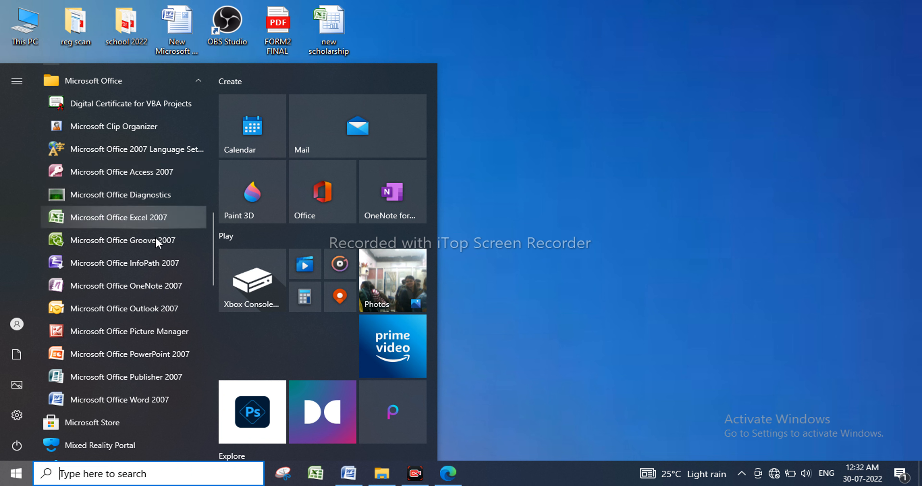
{"action": "left_click", "coordinate": [157, 267]}
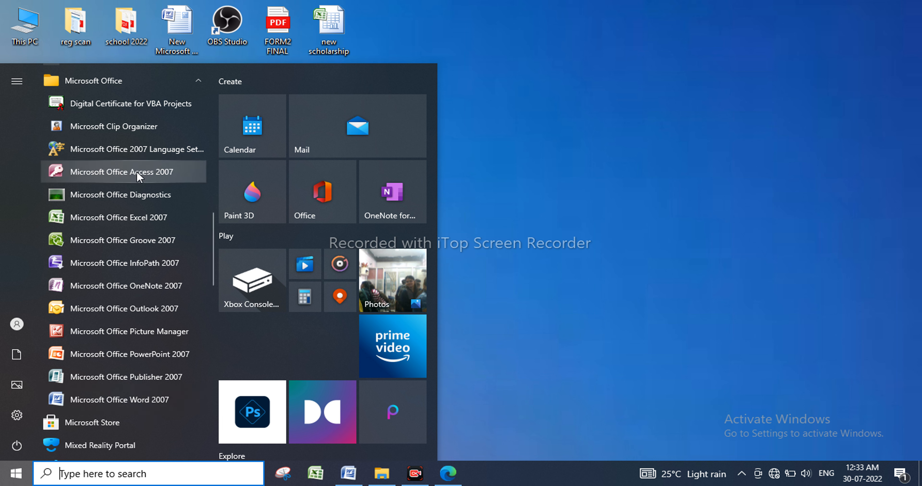
Launch Microsoft Office Word 2007 and maximize the new Document2 window.
{"action": "left_click", "coordinate": [150, 404]}
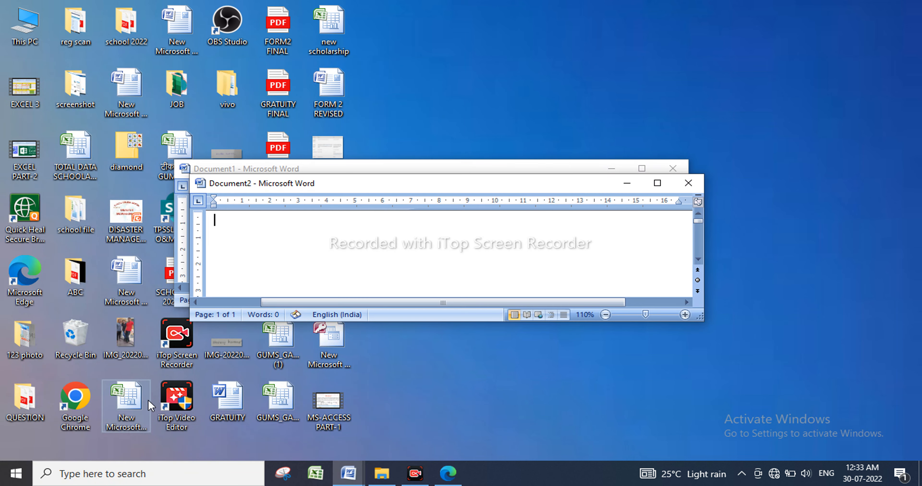
{"action": "left_click", "coordinate": [659, 184]}
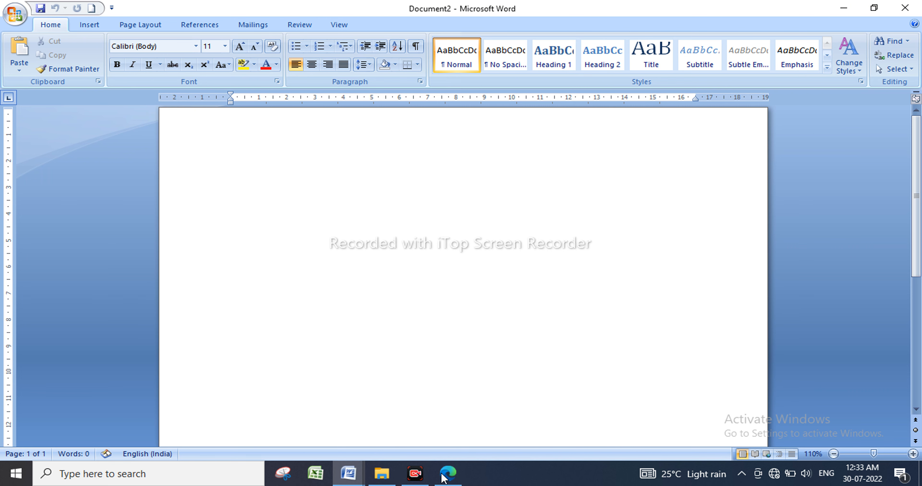
Switch to DCA 1.pdf in Edge and scroll back up through the earlier pages.
{"action": "mouse_move", "coordinate": [446, 483]}
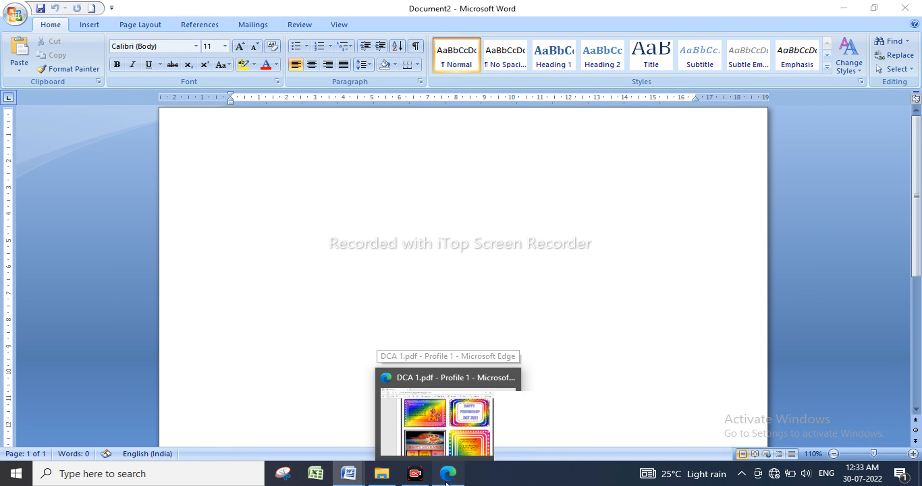
{"action": "left_click", "coordinate": [426, 422]}
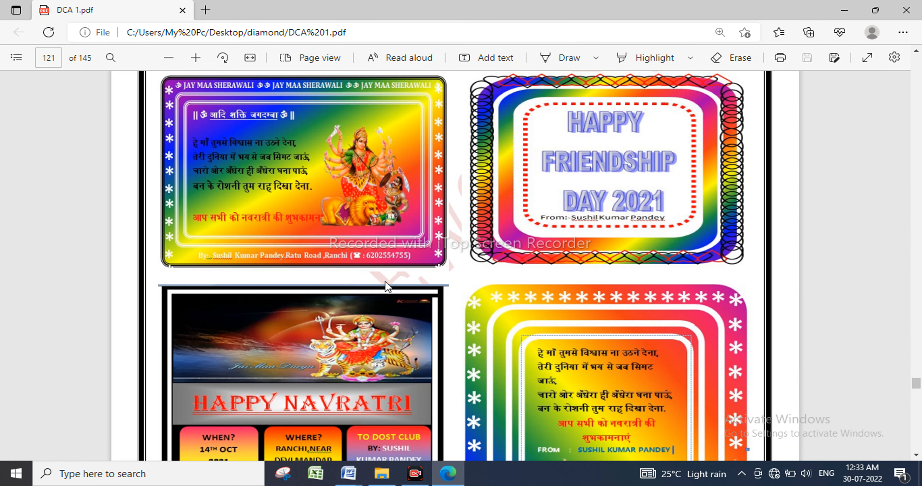
{"action": "scroll", "coordinate": [388, 286], "scroll_direction": "up", "scroll_amount": 1}
{"action": "scroll", "coordinate": [388, 286], "scroll_direction": "up", "scroll_amount": 7}
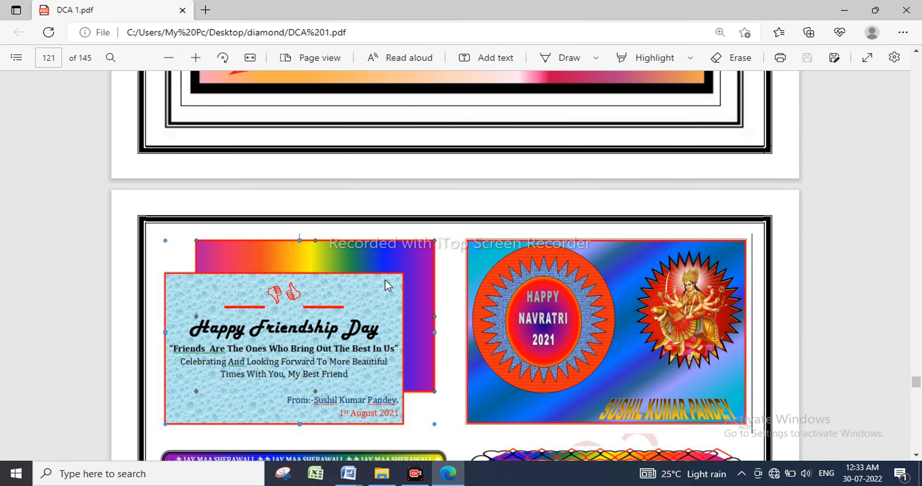
{"action": "scroll", "coordinate": [386, 280], "scroll_direction": "down", "scroll_amount": 3}
{"action": "scroll", "coordinate": [386, 280], "scroll_direction": "up", "scroll_amount": 7}
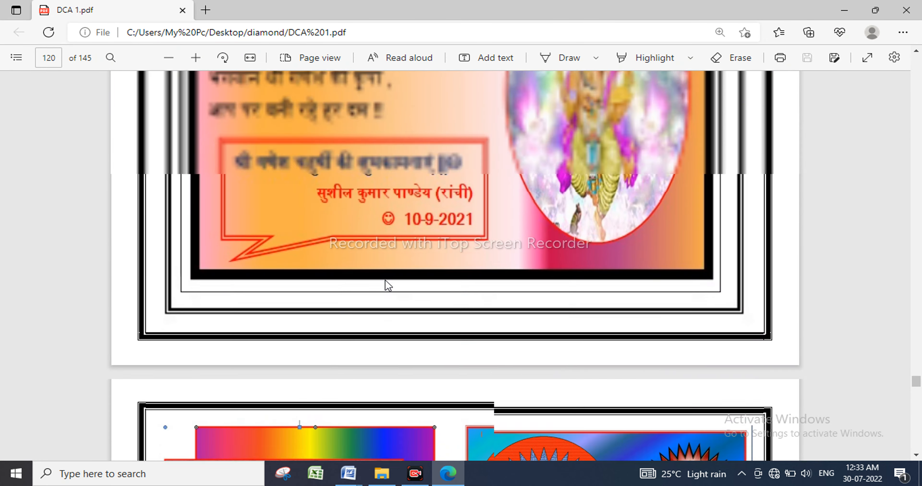
{"action": "scroll", "coordinate": [388, 286], "scroll_direction": "up", "scroll_amount": 10}
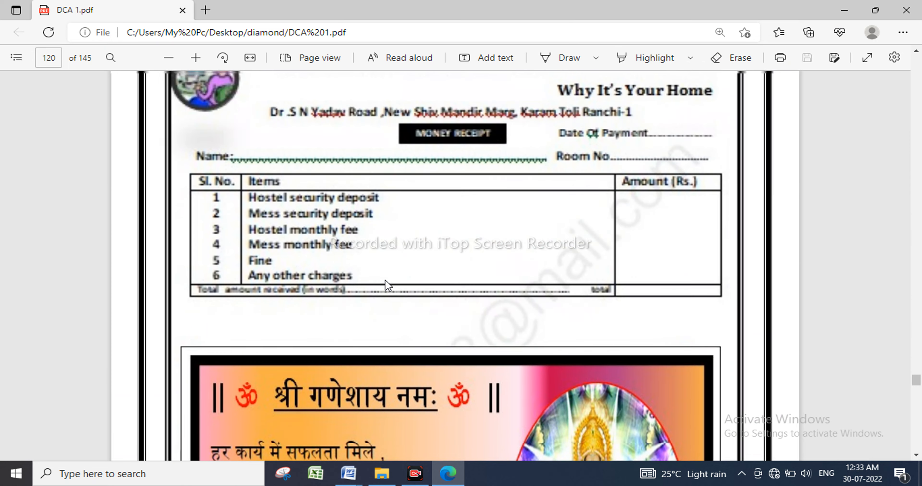
{"action": "scroll", "coordinate": [389, 286], "scroll_direction": "up", "scroll_amount": 1}
{"action": "scroll", "coordinate": [388, 286], "scroll_direction": "up", "scroll_amount": 8}
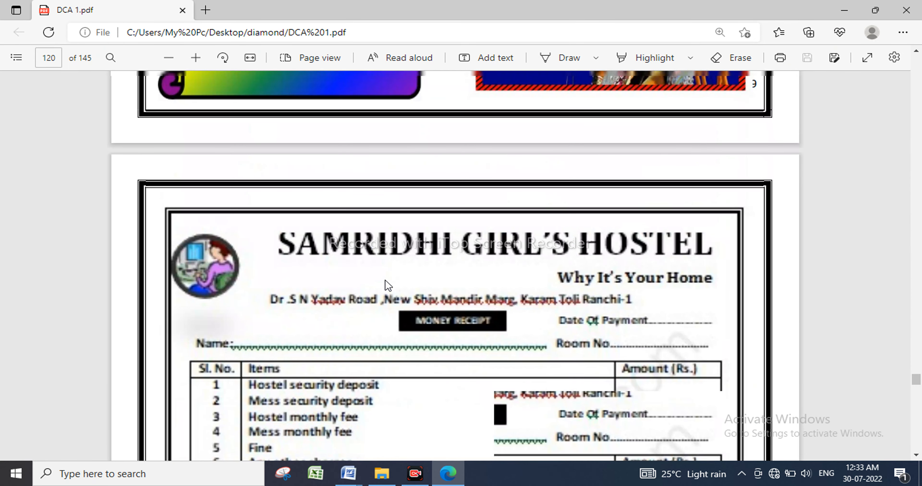
{"action": "scroll", "coordinate": [388, 286], "scroll_direction": "up", "scroll_amount": 1}
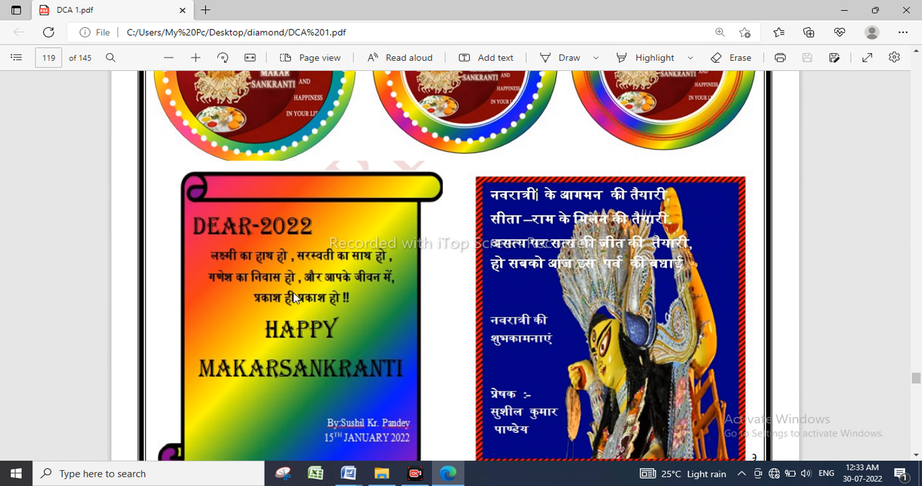
{"action": "scroll", "coordinate": [419, 329], "scroll_direction": "up", "scroll_amount": 3}
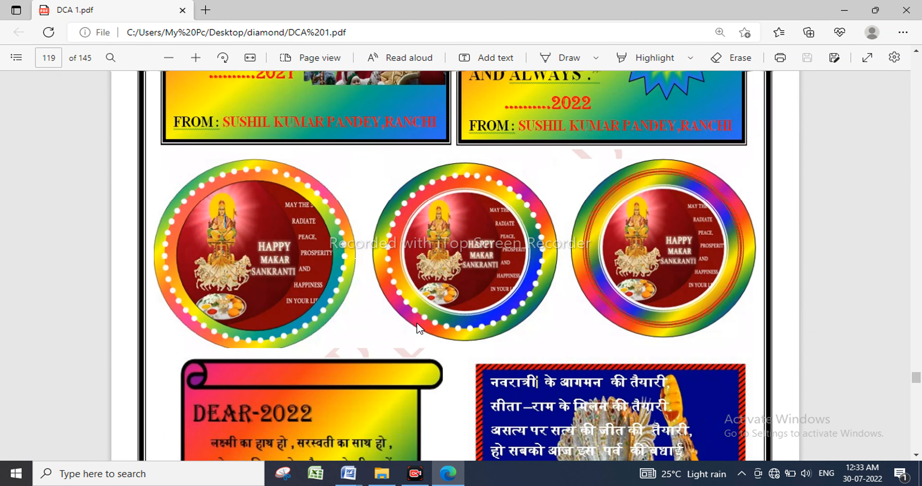
{"action": "scroll", "coordinate": [420, 328], "scroll_direction": "up", "scroll_amount": 4}
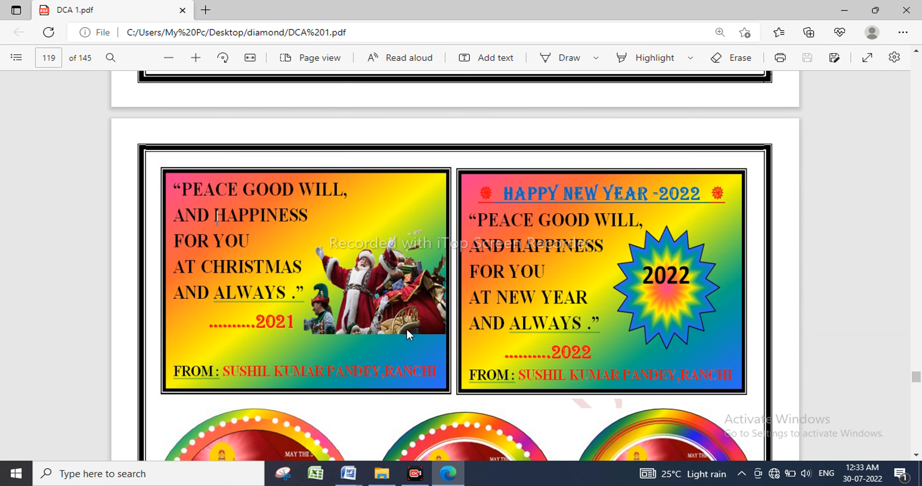
{"action": "scroll", "coordinate": [407, 334], "scroll_direction": "up", "scroll_amount": 10}
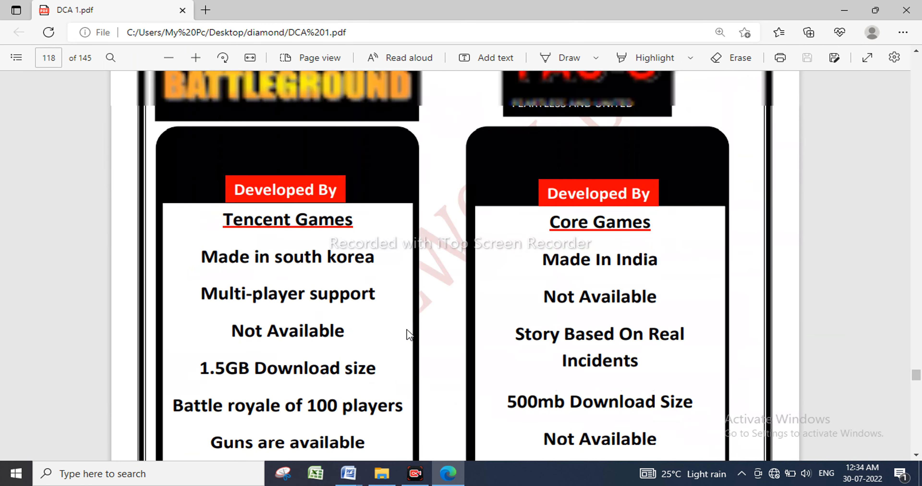
{"action": "scroll", "coordinate": [409, 334], "scroll_direction": "up", "scroll_amount": 2}
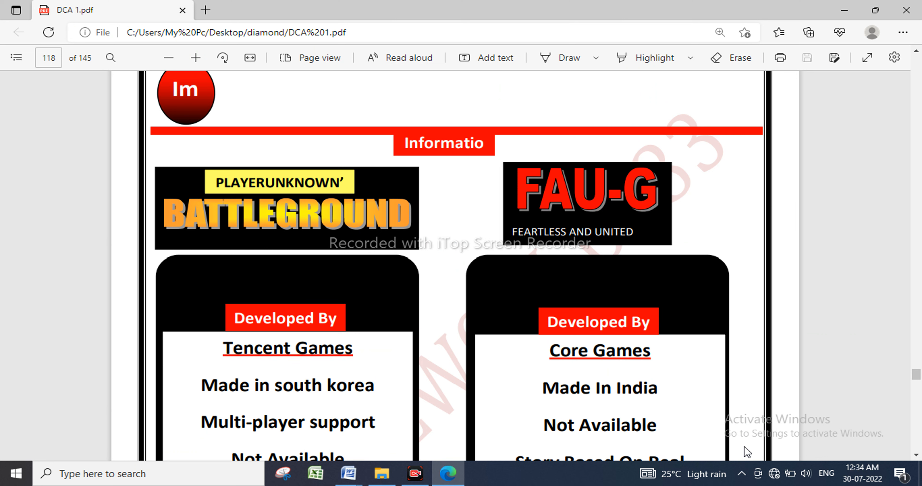
{"action": "scroll", "coordinate": [563, 388], "scroll_direction": "up", "scroll_amount": 1}
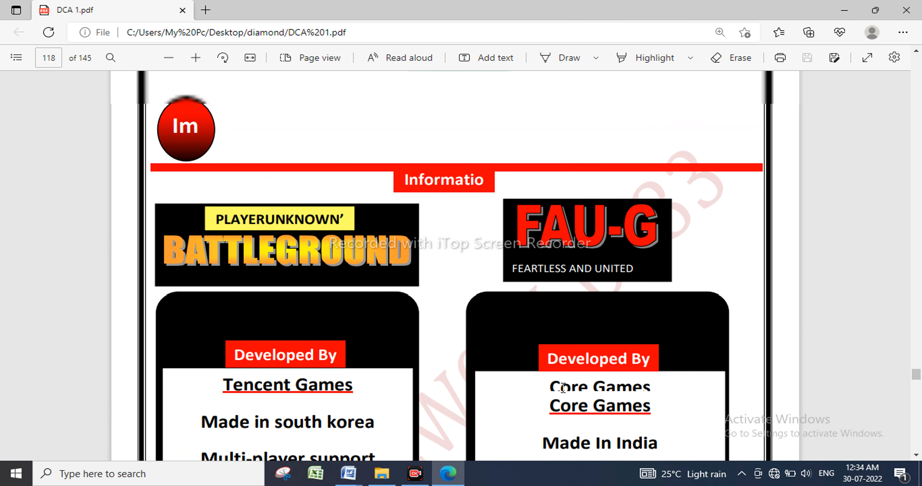
{"action": "scroll", "coordinate": [562, 388], "scroll_direction": "up", "scroll_amount": 6}
{"action": "scroll", "coordinate": [562, 388], "scroll_direction": "up", "scroll_amount": 15}
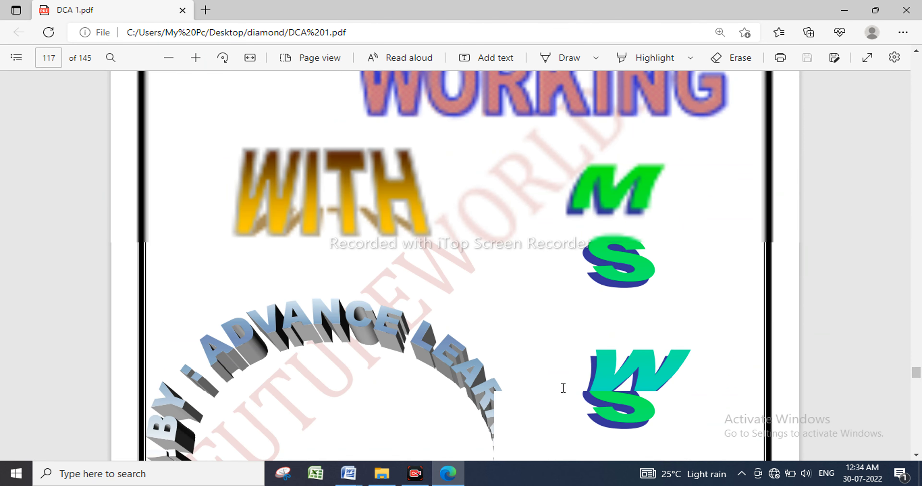
Scroll down through the PDF to the FUTUREWORLD333 poster on page 129.
{"action": "scroll", "coordinate": [563, 388], "scroll_direction": "down", "scroll_amount": 3}
{"action": "scroll", "coordinate": [563, 388], "scroll_direction": "down", "scroll_amount": 15}
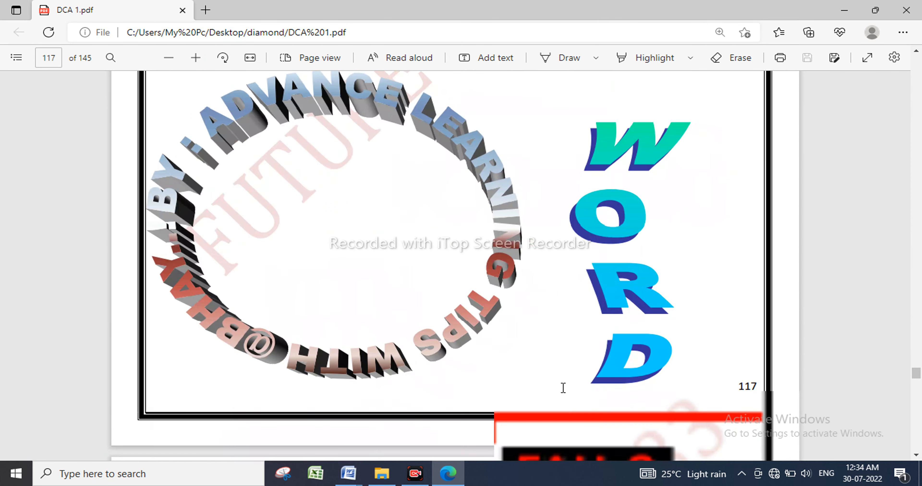
{"action": "scroll", "coordinate": [563, 388], "scroll_direction": "down", "scroll_amount": 10}
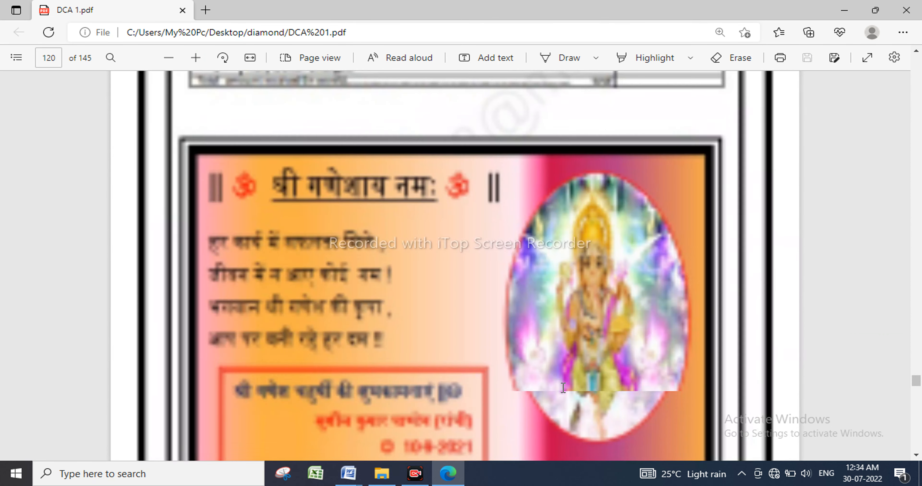
{"action": "scroll", "coordinate": [563, 388], "scroll_direction": "down", "scroll_amount": 15}
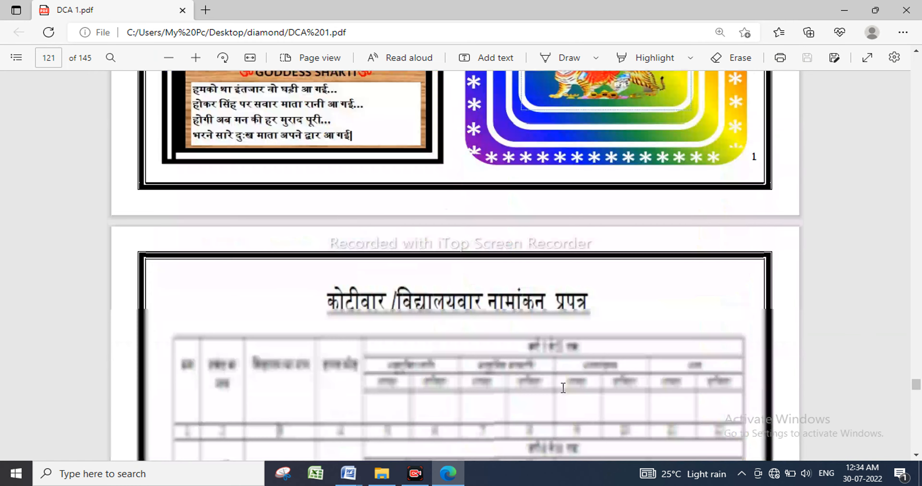
{"action": "scroll", "coordinate": [563, 388], "scroll_direction": "down", "scroll_amount": 8}
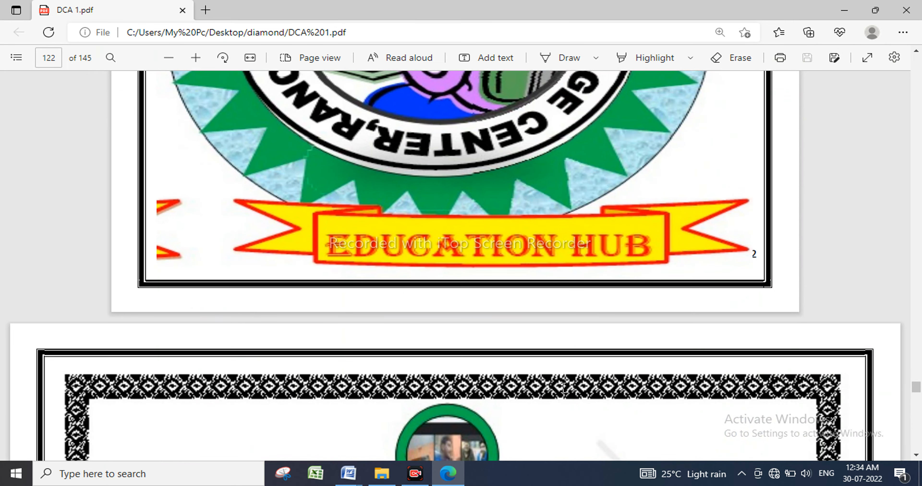
{"action": "scroll", "coordinate": [563, 388], "scroll_direction": "down", "scroll_amount": 15}
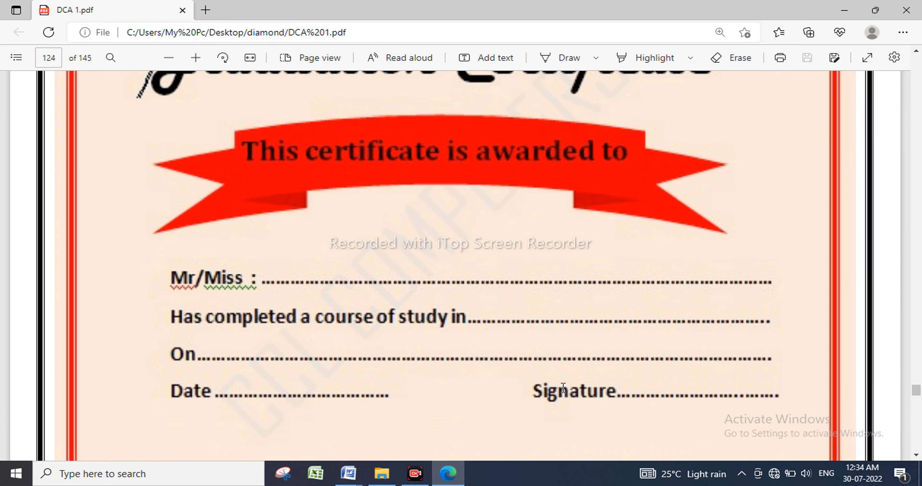
{"action": "scroll", "coordinate": [563, 388], "scroll_direction": "up", "scroll_amount": 4}
{"action": "scroll", "coordinate": [562, 388], "scroll_direction": "down", "scroll_amount": 9}
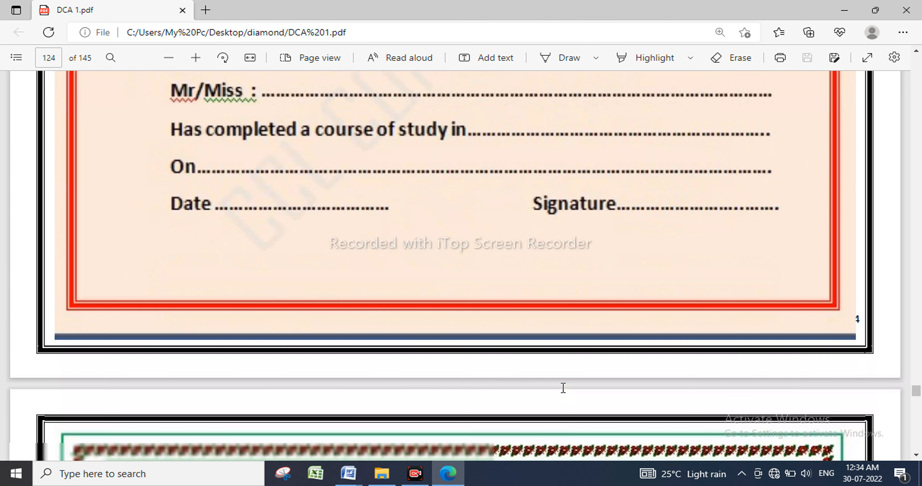
{"action": "scroll", "coordinate": [562, 388], "scroll_direction": "down", "scroll_amount": 8}
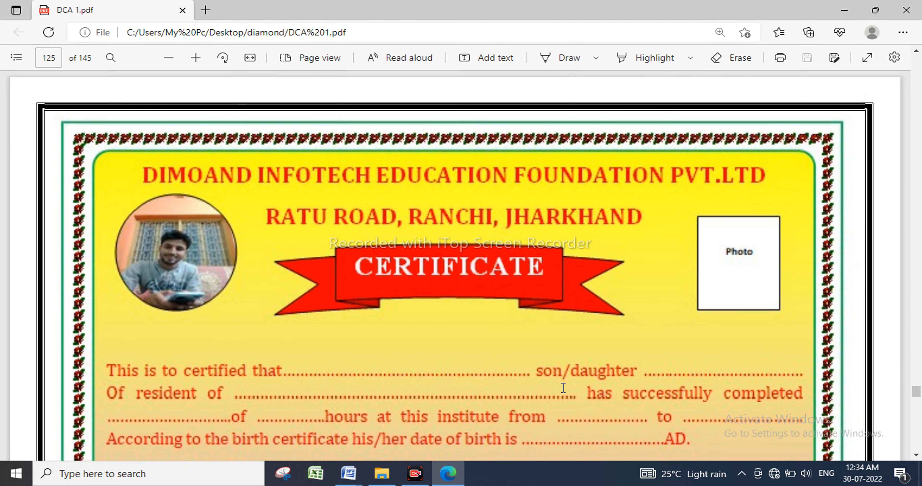
{"action": "scroll", "coordinate": [536, 383], "scroll_direction": "down", "scroll_amount": 2}
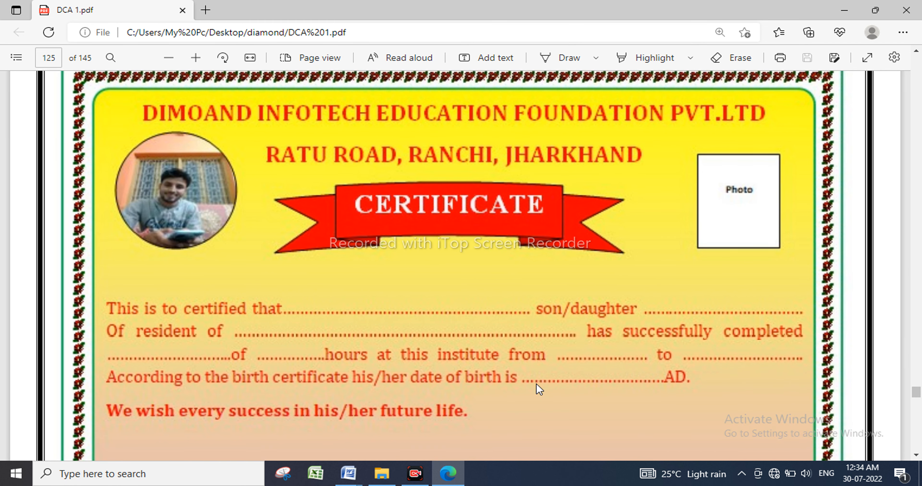
{"action": "scroll", "coordinate": [535, 384], "scroll_direction": "down", "scroll_amount": 2}
{"action": "scroll", "coordinate": [536, 384], "scroll_direction": "down", "scroll_amount": 8}
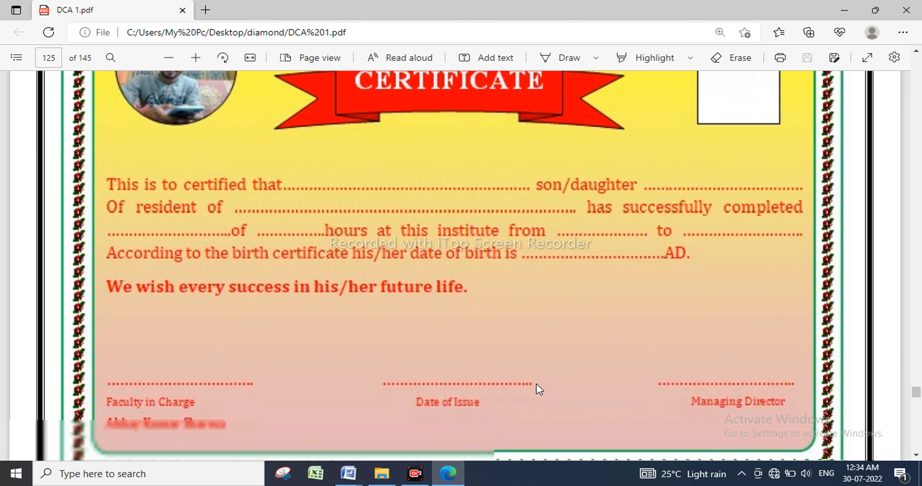
{"action": "scroll", "coordinate": [536, 386], "scroll_direction": "down", "scroll_amount": 10}
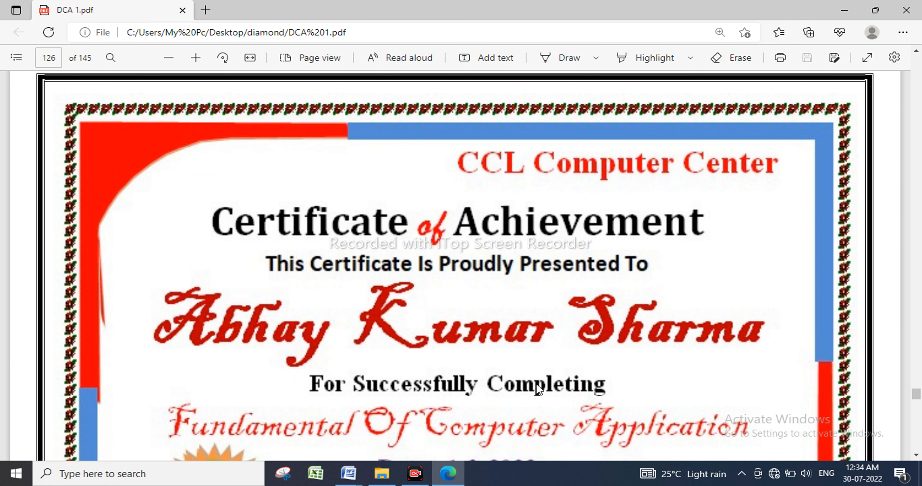
{"action": "scroll", "coordinate": [537, 390], "scroll_direction": "down", "scroll_amount": 4}
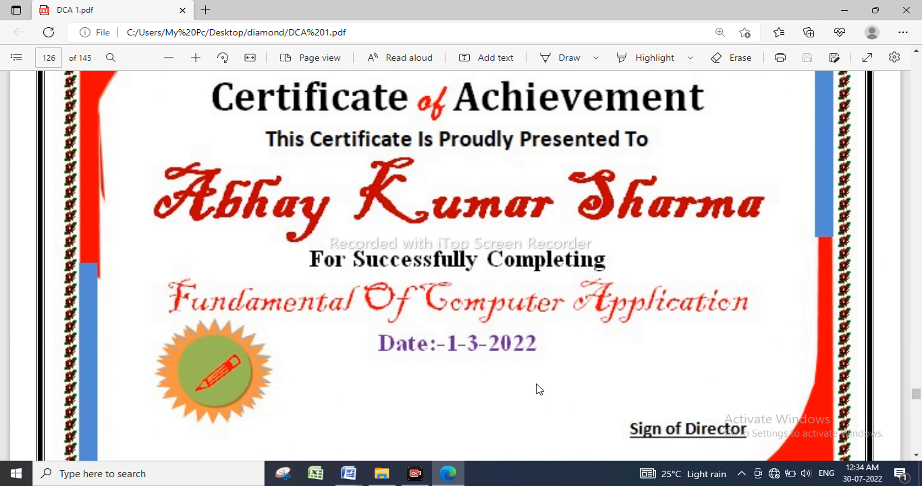
{"action": "scroll", "coordinate": [538, 389], "scroll_direction": "down", "scroll_amount": 18}
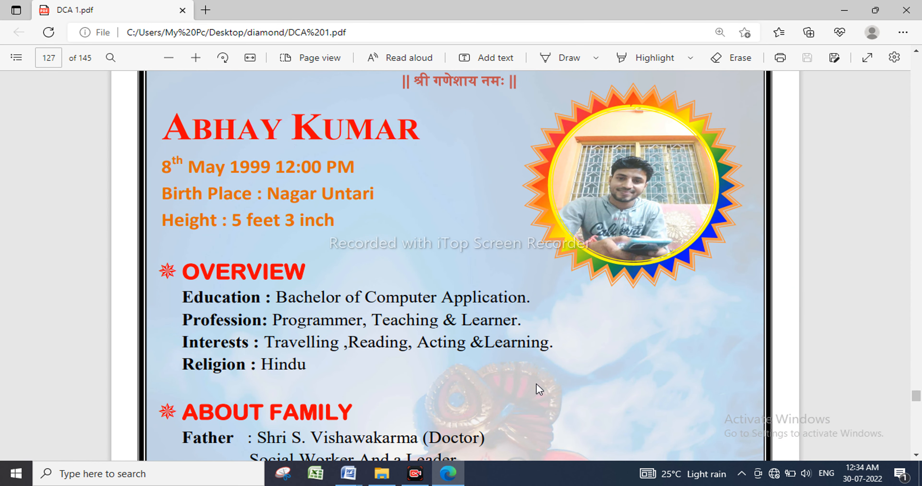
{"action": "scroll", "coordinate": [537, 386], "scroll_direction": "down", "scroll_amount": 12}
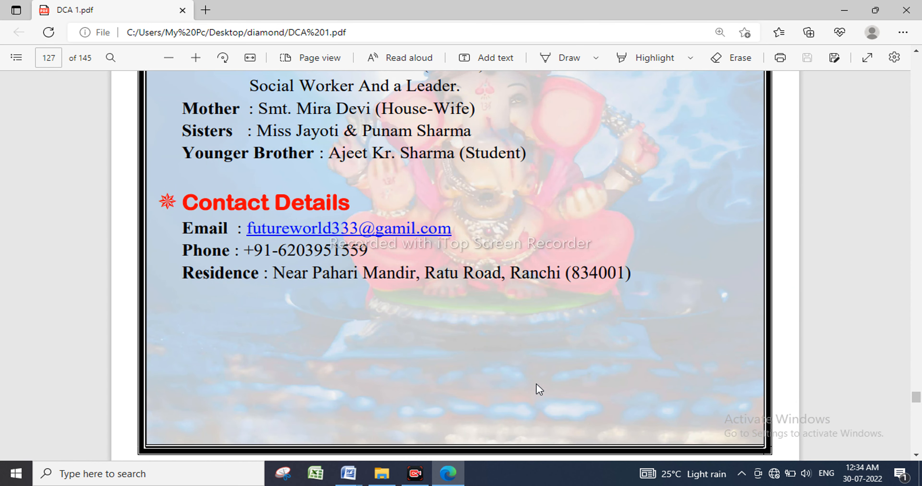
{"action": "scroll", "coordinate": [536, 384], "scroll_direction": "down", "scroll_amount": 4}
{"action": "scroll", "coordinate": [535, 384], "scroll_direction": "down", "scroll_amount": 18}
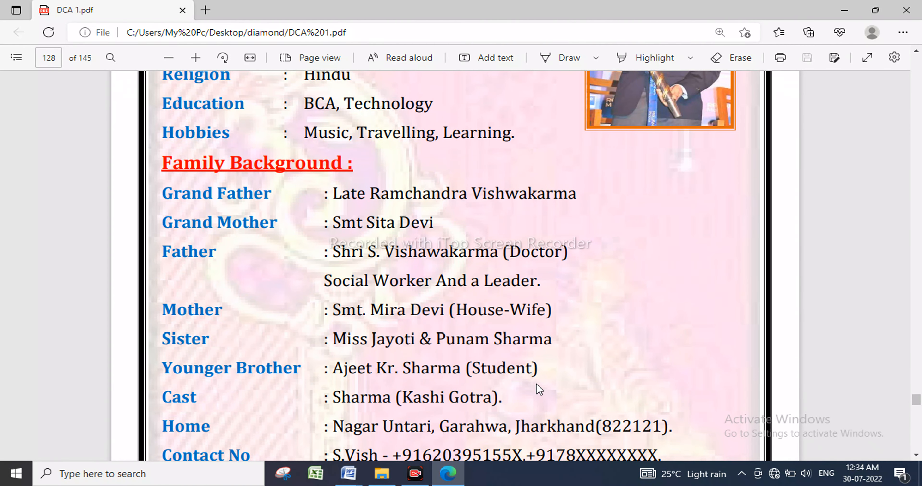
{"action": "scroll", "coordinate": [536, 383], "scroll_direction": "down", "scroll_amount": 14}
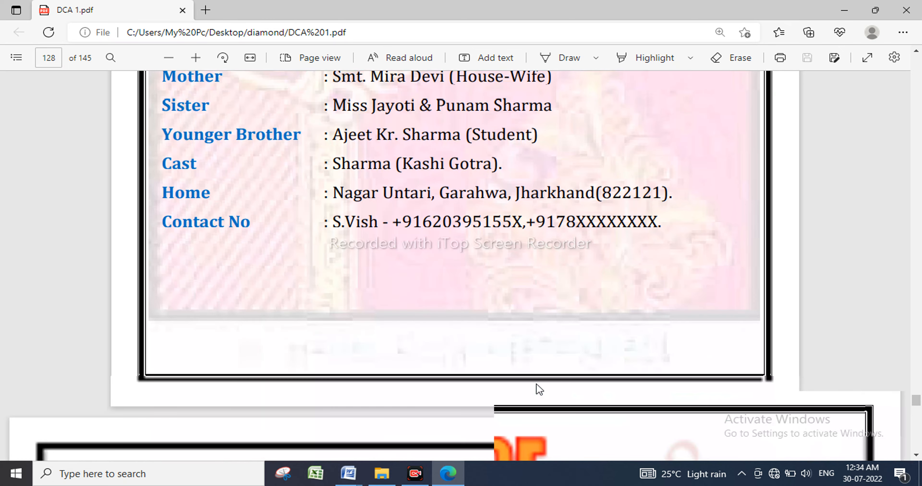
{"action": "scroll", "coordinate": [536, 384], "scroll_direction": "down", "scroll_amount": 6}
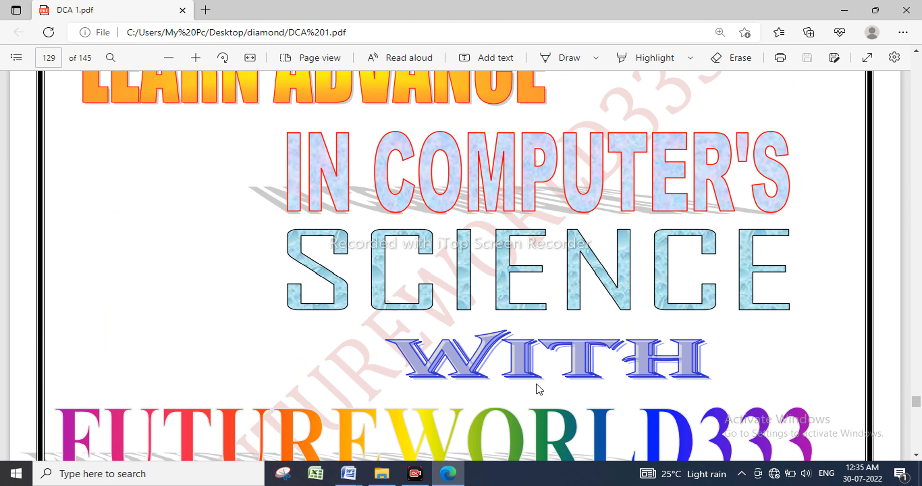
{"action": "scroll", "coordinate": [538, 388], "scroll_direction": "down", "scroll_amount": 8}
{"action": "scroll", "coordinate": [538, 388], "scroll_direction": "up", "scroll_amount": 4}
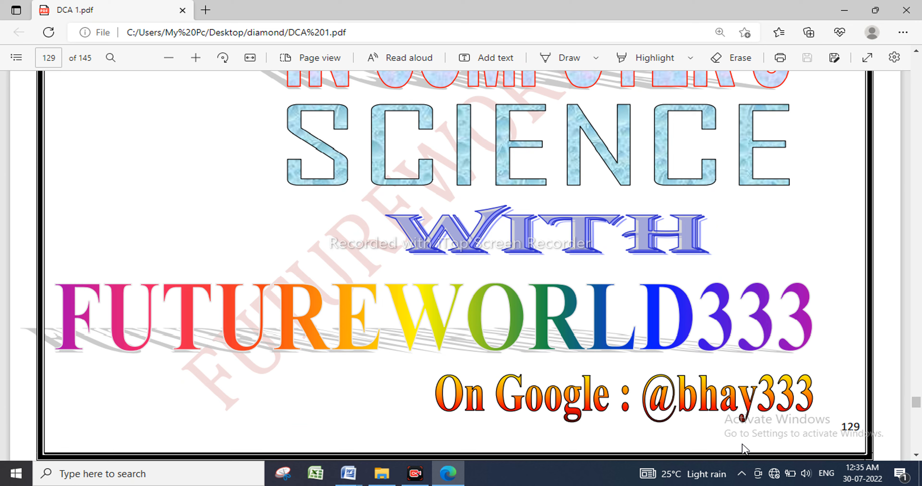
Return to Word and look through the Page Layout and References tabs before going back to Home.
{"action": "key", "text": "alt+Tab"}
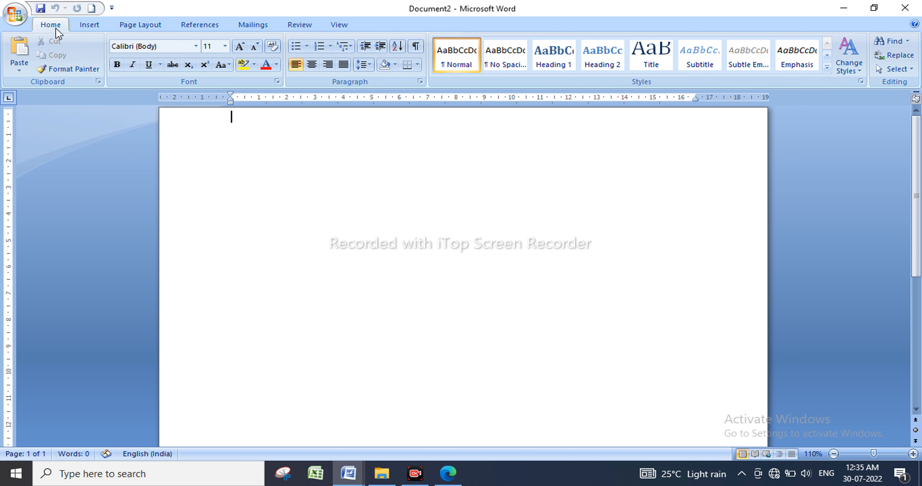
{"action": "left_click", "coordinate": [136, 26]}
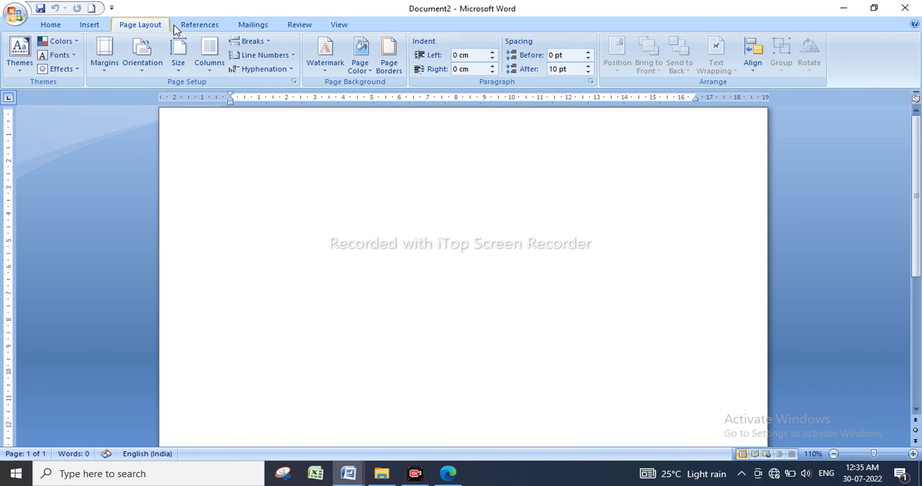
{"action": "left_click", "coordinate": [195, 25]}
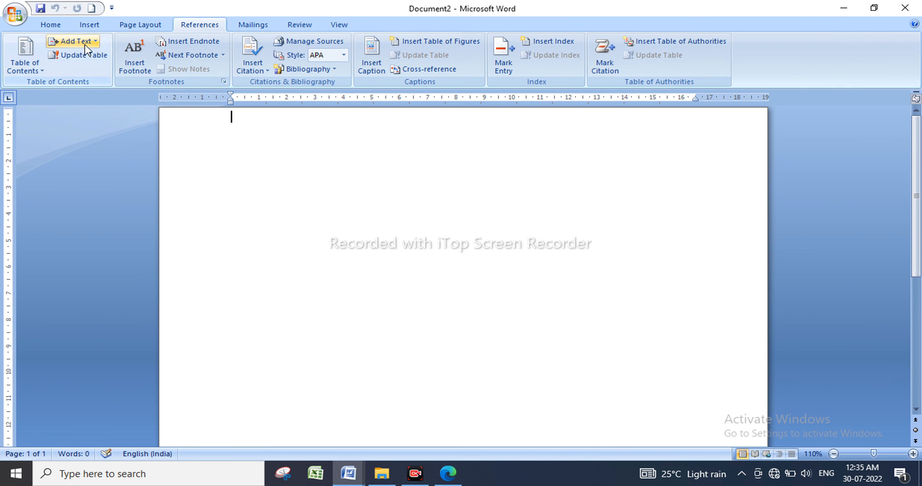
{"action": "left_click", "coordinate": [50, 26]}
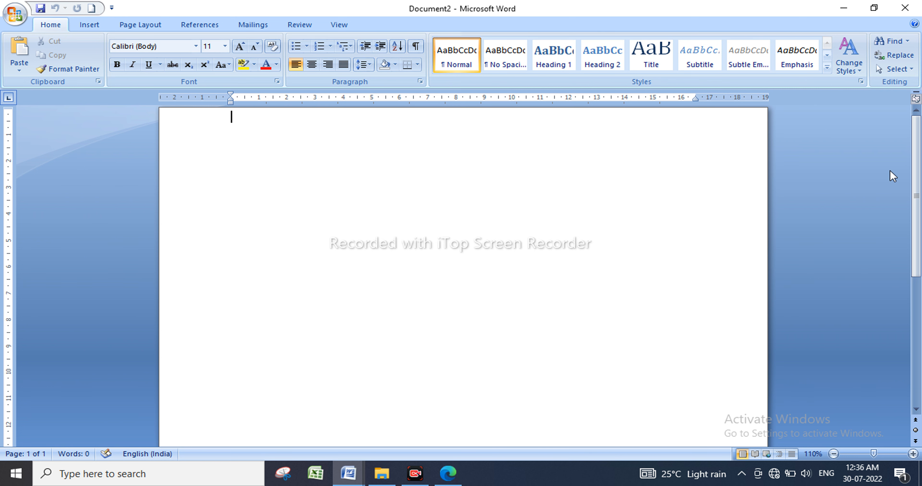
Zoom the blank Document2 page in and back out with the status-bar zoom buttons.
{"action": "scroll", "coordinate": [916, 175], "scroll_direction": "down", "scroll_amount": 5}
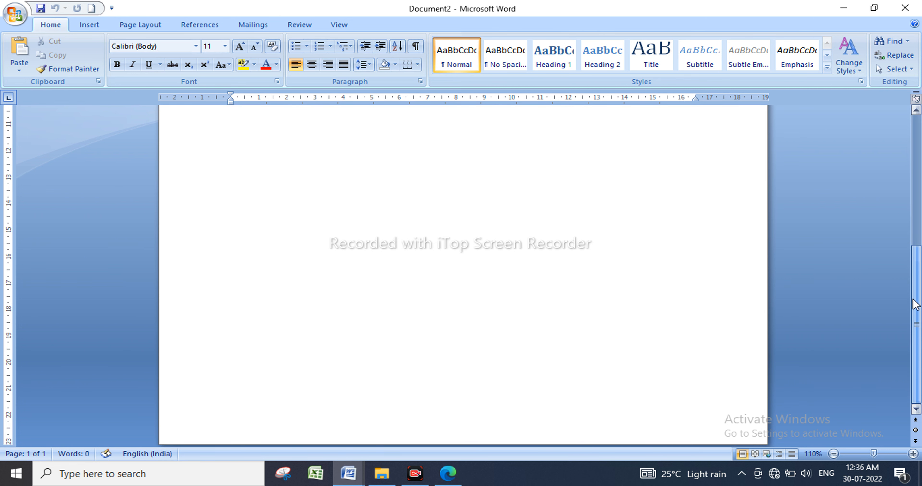
{"action": "scroll", "coordinate": [920, 211], "scroll_direction": "up", "scroll_amount": 5}
{"action": "mouse_move", "coordinate": [920, 173]}
{"action": "left_mouse_down"}
{"action": "mouse_move", "coordinate": [896, 334]}
{"action": "mouse_move", "coordinate": [920, 179]}
{"action": "left_mouse_up"}
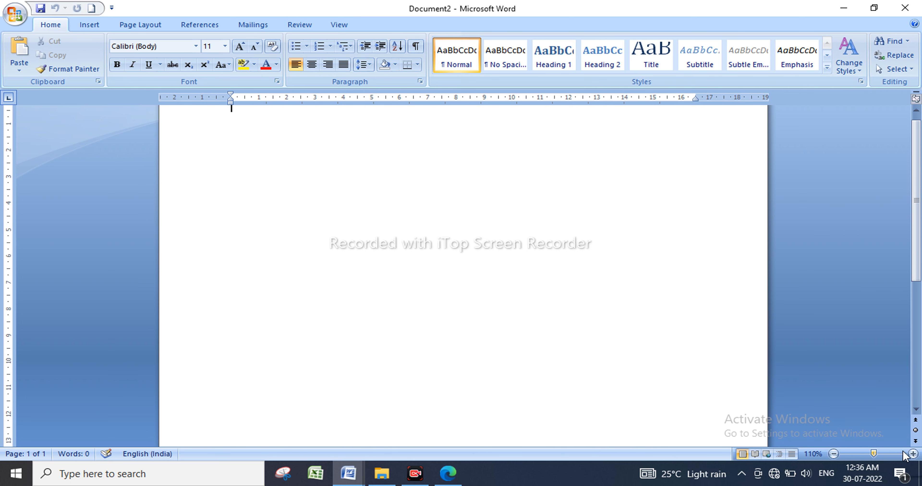
{"action": "left_click", "coordinate": [912, 454]}
{"action": "left_click", "coordinate": [912, 454]}
{"action": "left_click", "coordinate": [912, 454]}
{"action": "left_click", "coordinate": [913, 454]}
{"action": "left_click", "coordinate": [913, 455]}
{"action": "left_click", "coordinate": [912, 455]}
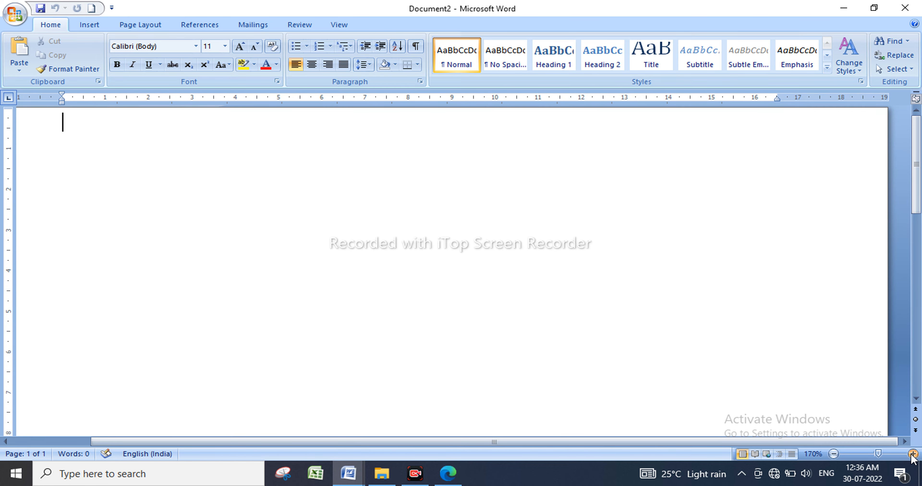
{"action": "left_click", "coordinate": [837, 459]}
{"action": "left_click", "coordinate": [837, 459]}
{"action": "left_click", "coordinate": [837, 459]}
{"action": "left_click", "coordinate": [837, 459]}
{"action": "left_click", "coordinate": [838, 458]}
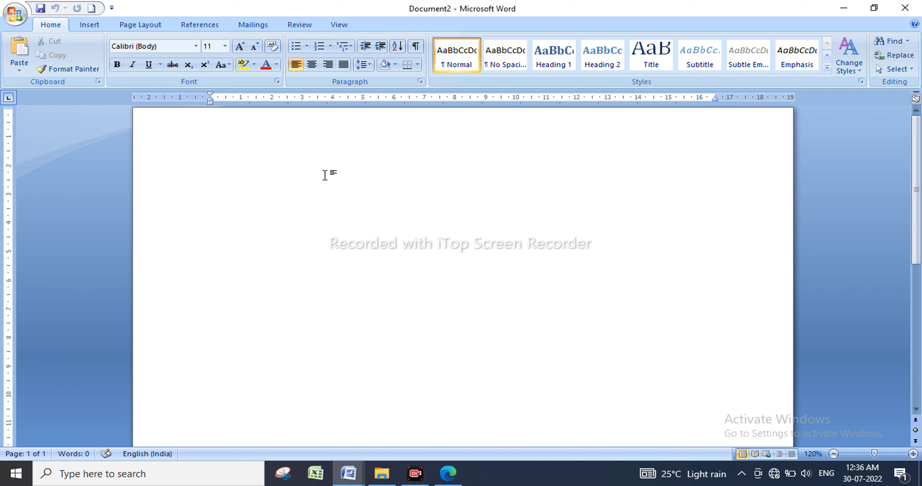
Type the heading 'Exercise-1' and start a new line below it for the exercise text.
{"action": "type", "text": "ex"}
{"action": "type", "text": "cercis"}
{"action": "type", "text": "e -"}
{"action": "type", "text": "1"}
{"action": "key", "text": "Return"}
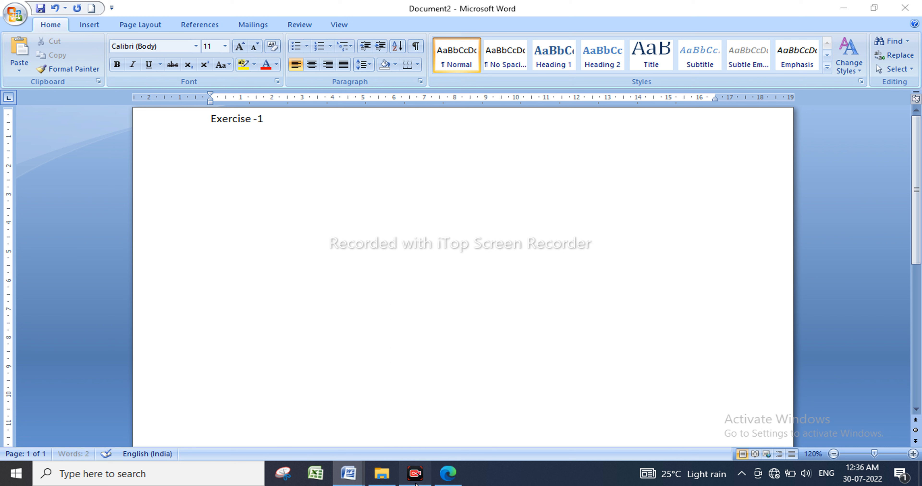
{"action": "left_click", "coordinate": [415, 474]}
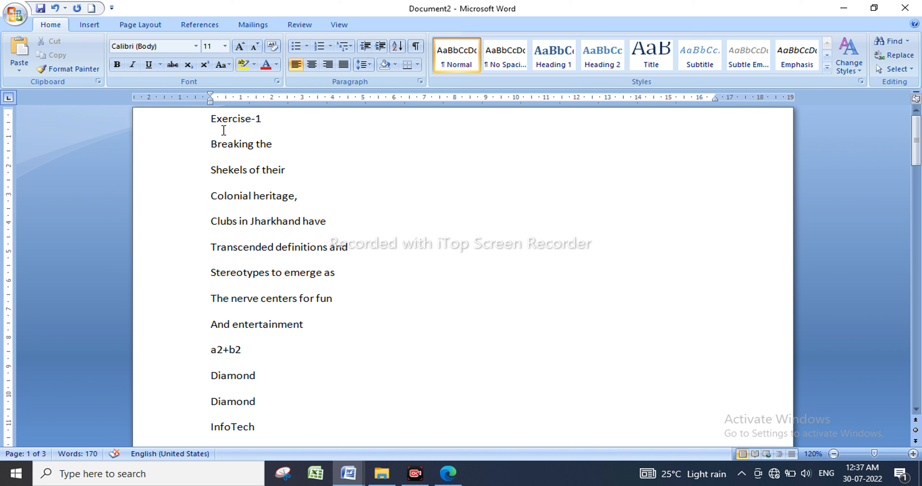
Centre the Exercise-1 heading and make it bold, underlined Cambria (Headings).
{"action": "left_click_drag", "start_coordinate": [208, 121], "coordinate": [266, 113]}
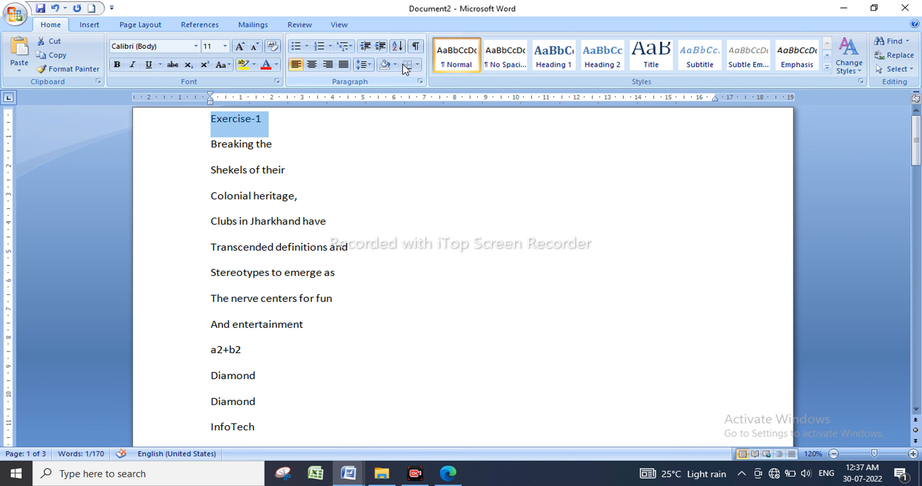
{"action": "left_click", "coordinate": [315, 69]}
{"action": "key", "text": "ctrl+r"}
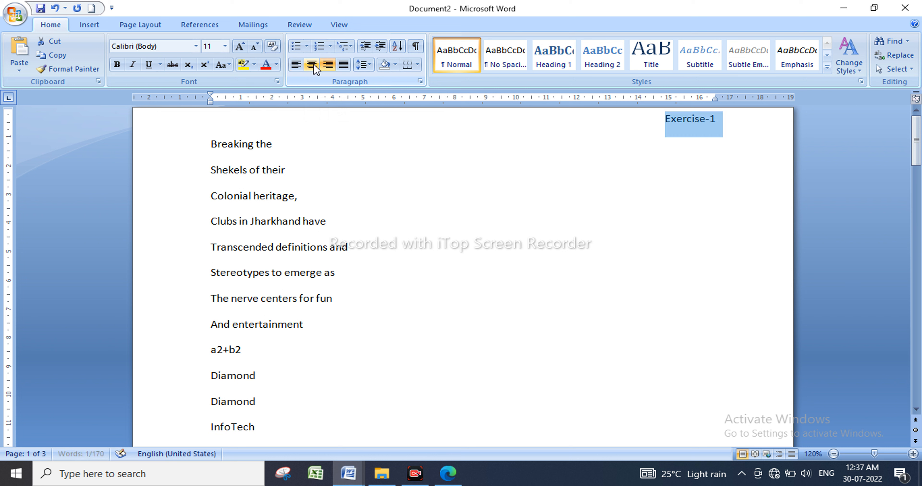
{"action": "left_click", "coordinate": [312, 65]}
{"action": "key", "text": "ctrl+l"}
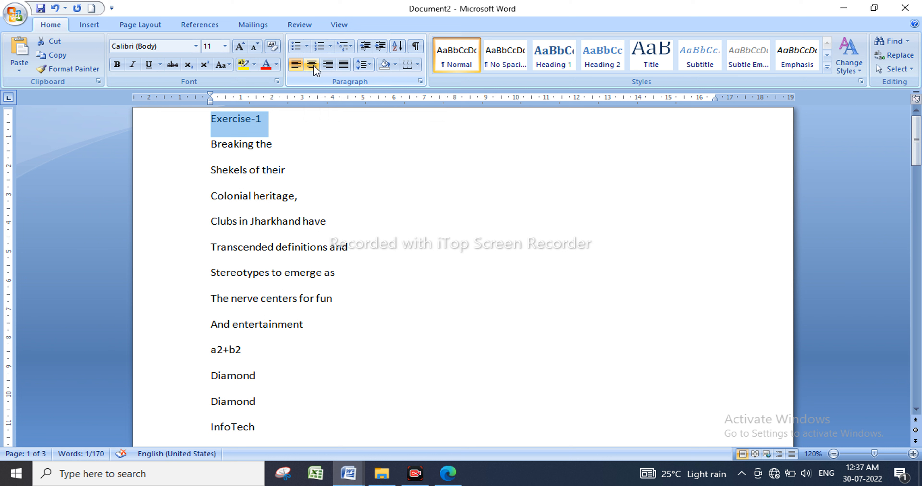
{"action": "left_click", "coordinate": [313, 64]}
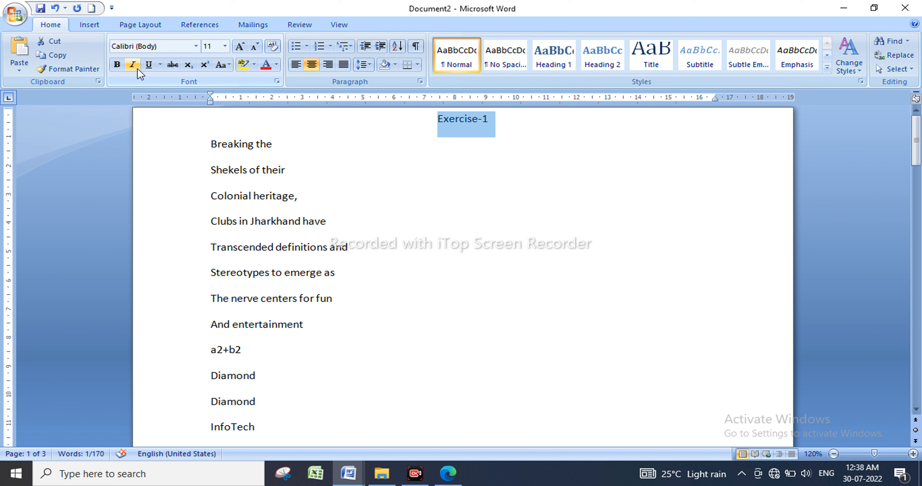
{"action": "left_click", "coordinate": [121, 65]}
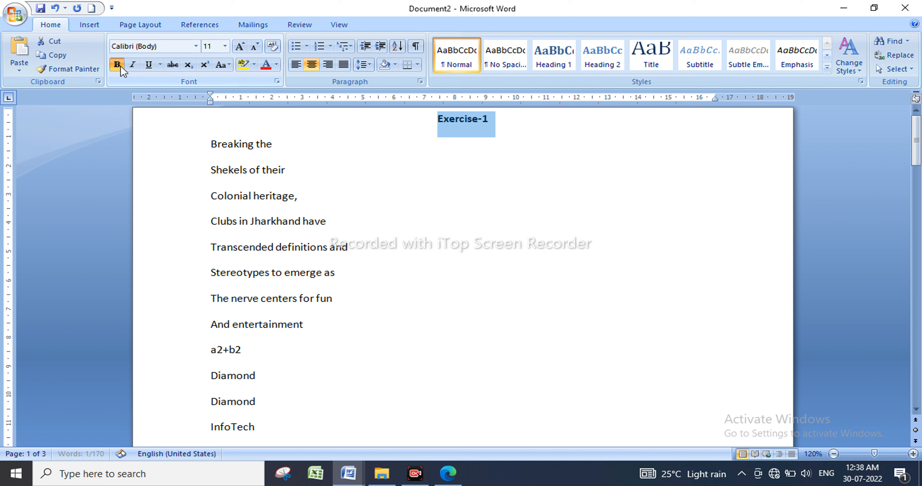
{"action": "left_click", "coordinate": [149, 65]}
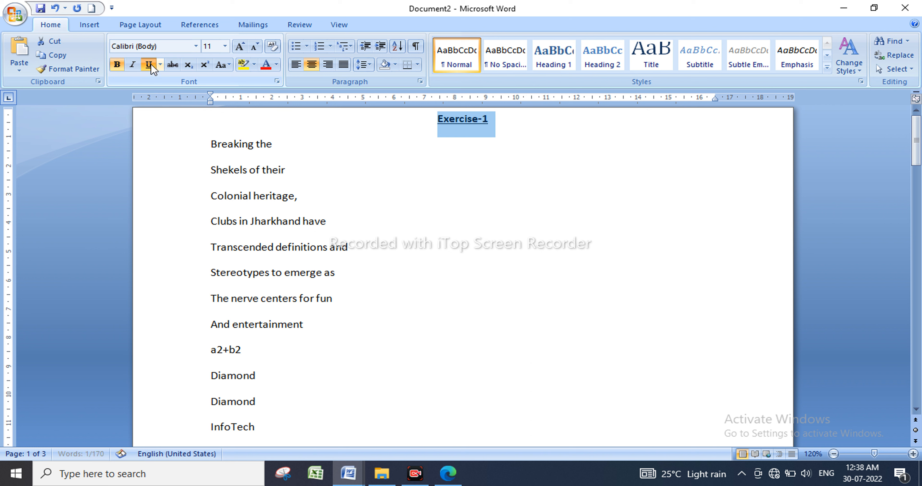
{"action": "left_click", "coordinate": [197, 46]}
{"action": "left_click", "coordinate": [183, 73]}
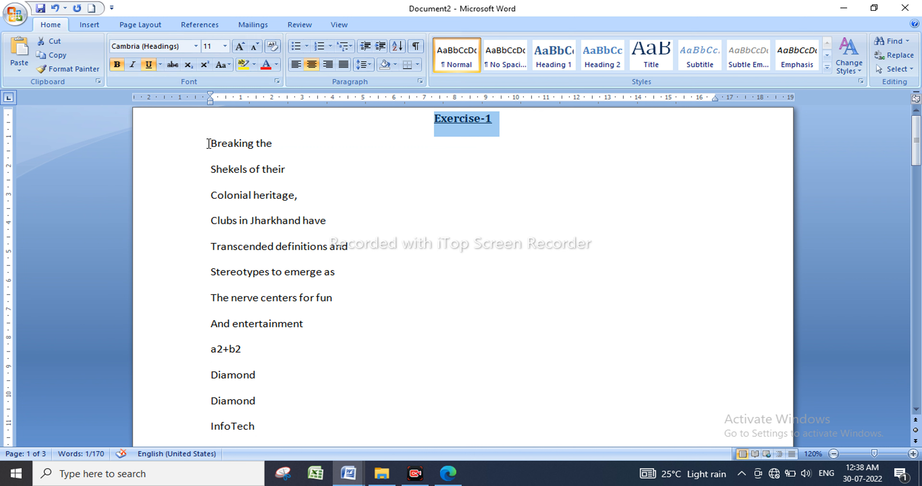
Right-align the first three title lines and enlarge them to 18 pt.
{"action": "left_click_drag", "start_coordinate": [208, 143], "coordinate": [243, 197]}
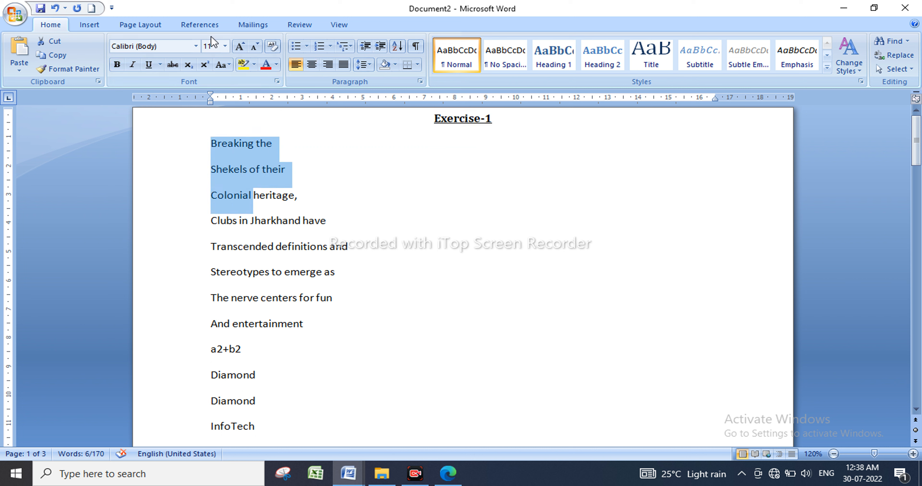
{"action": "left_click", "coordinate": [331, 60]}
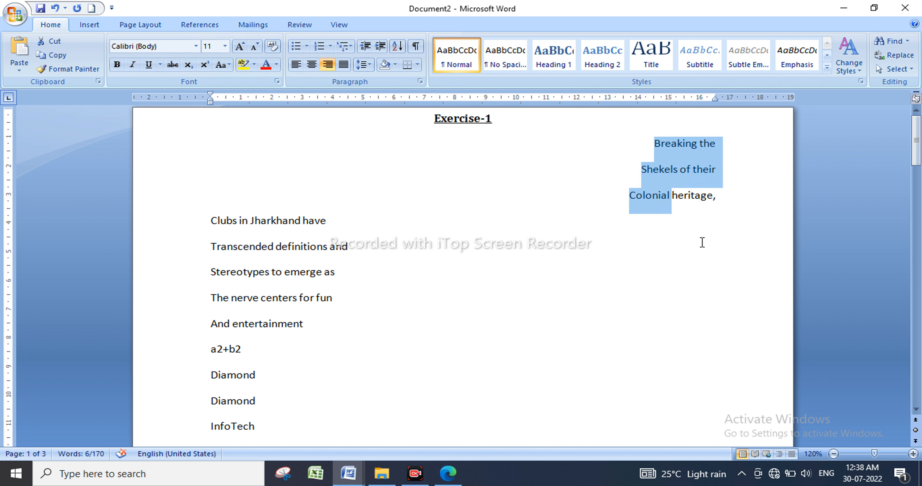
{"action": "left_click", "coordinate": [722, 208]}
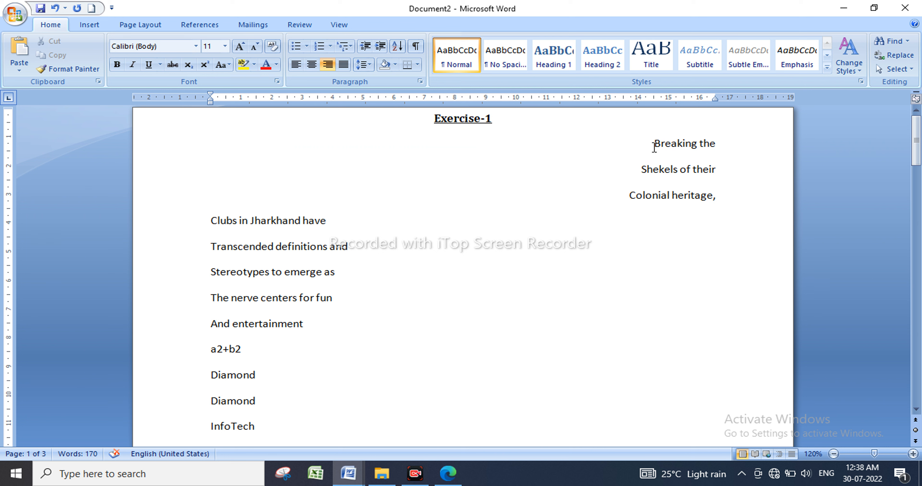
{"action": "left_click_drag", "start_coordinate": [655, 144], "coordinate": [717, 227]}
{"action": "left_click", "coordinate": [678, 232]}
{"action": "left_click_drag", "start_coordinate": [653, 144], "coordinate": [706, 202]}
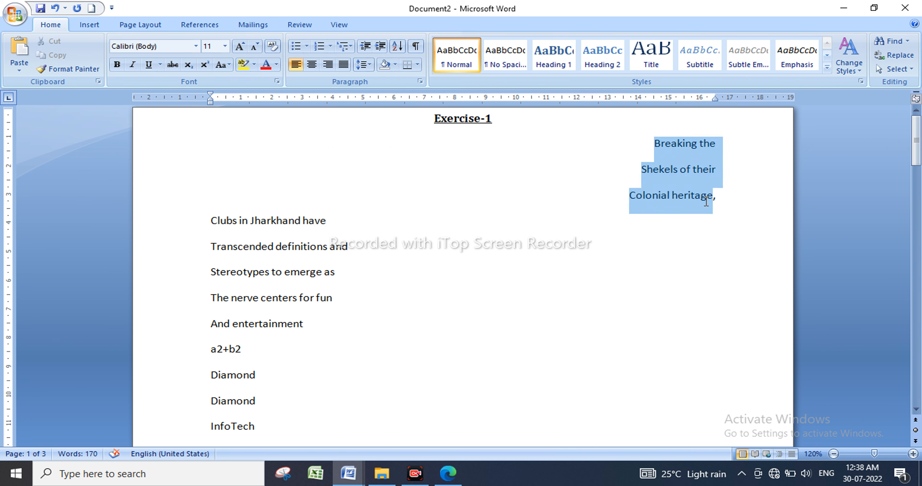
{"action": "left_click", "coordinate": [240, 46]}
{"action": "left_click", "coordinate": [240, 46]}
{"action": "left_click", "coordinate": [240, 46]}
{"action": "left_click", "coordinate": [240, 46]}
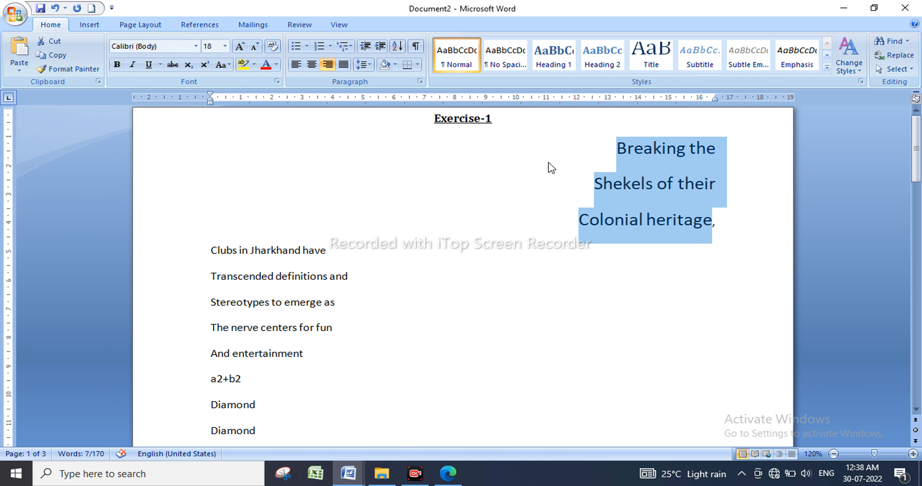
{"action": "left_click", "coordinate": [467, 148]}
Make 'Breaking the' 28 pt bold Cambria with a four-diamond bullet.
{"action": "left_click_drag", "start_coordinate": [476, 145], "coordinate": [735, 148]}
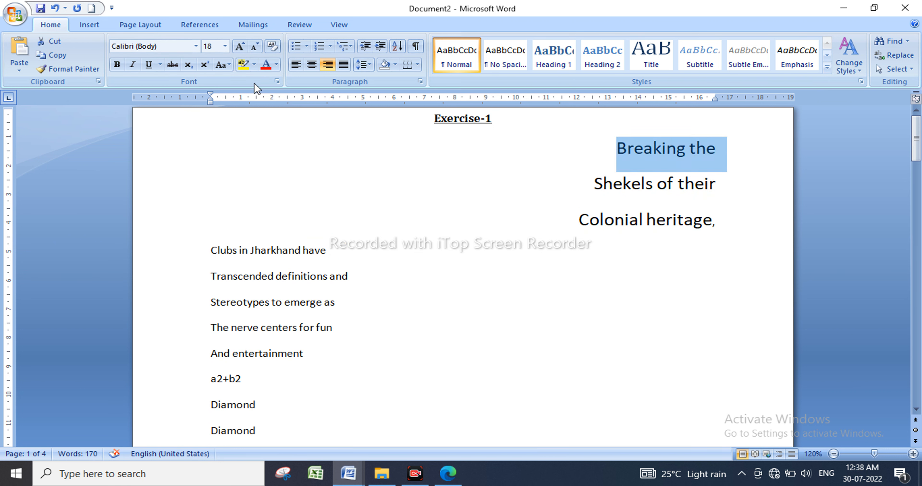
{"action": "left_click", "coordinate": [246, 49]}
{"action": "left_click", "coordinate": [246, 49]}
{"action": "left_click", "coordinate": [246, 49]}
{"action": "left_click", "coordinate": [247, 49]}
{"action": "left_click", "coordinate": [246, 50]}
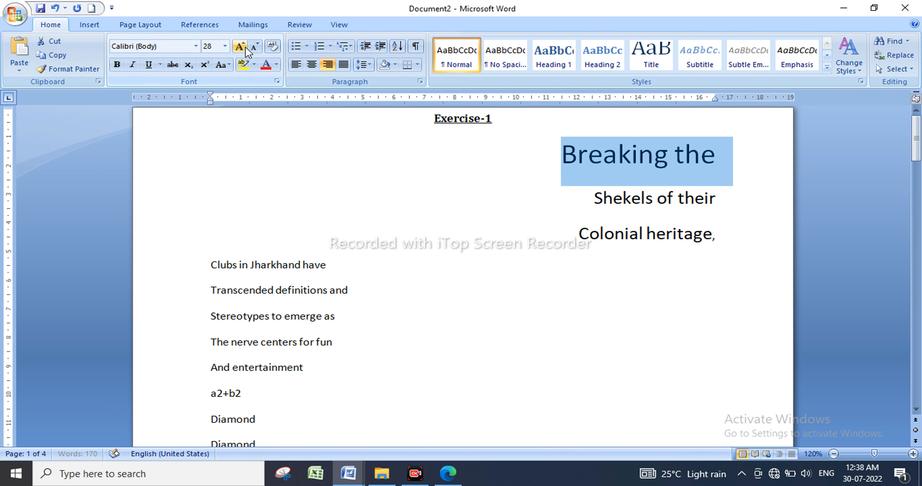
{"action": "left_click", "coordinate": [247, 50]}
{"action": "left_click", "coordinate": [246, 49]}
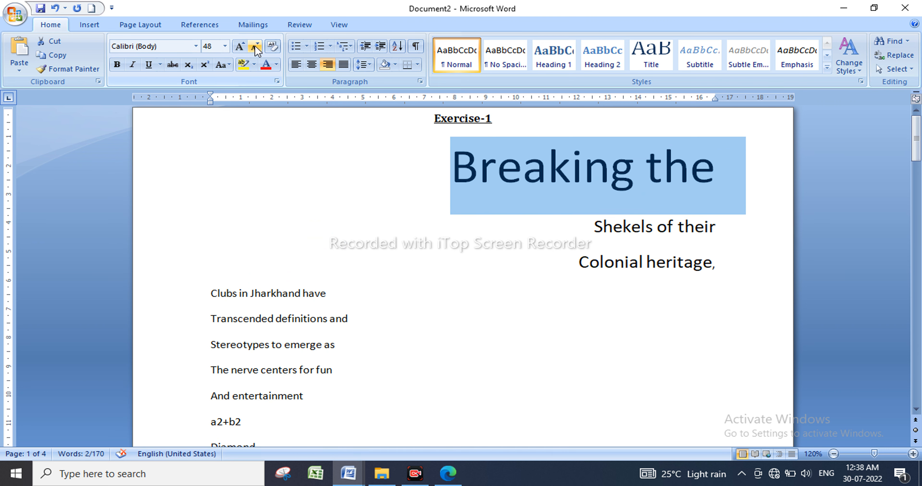
{"action": "left_click", "coordinate": [255, 48]}
{"action": "left_click", "coordinate": [256, 48]}
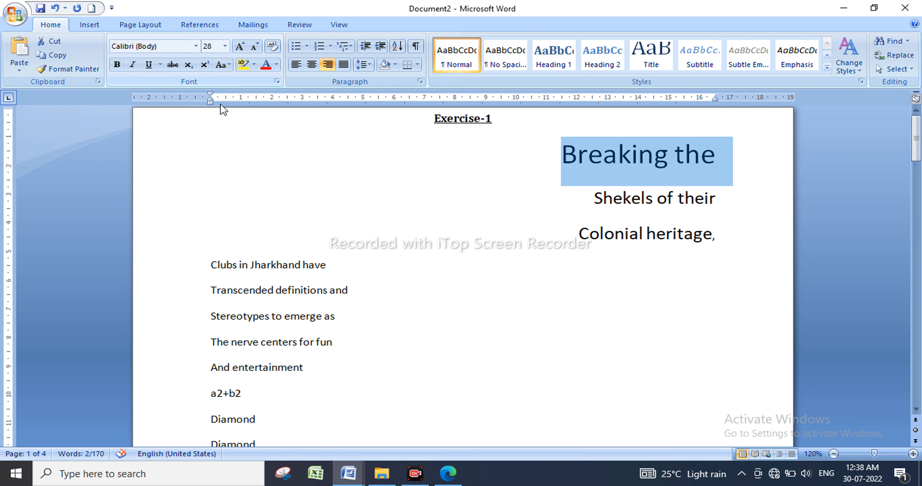
{"action": "left_click", "coordinate": [116, 65]}
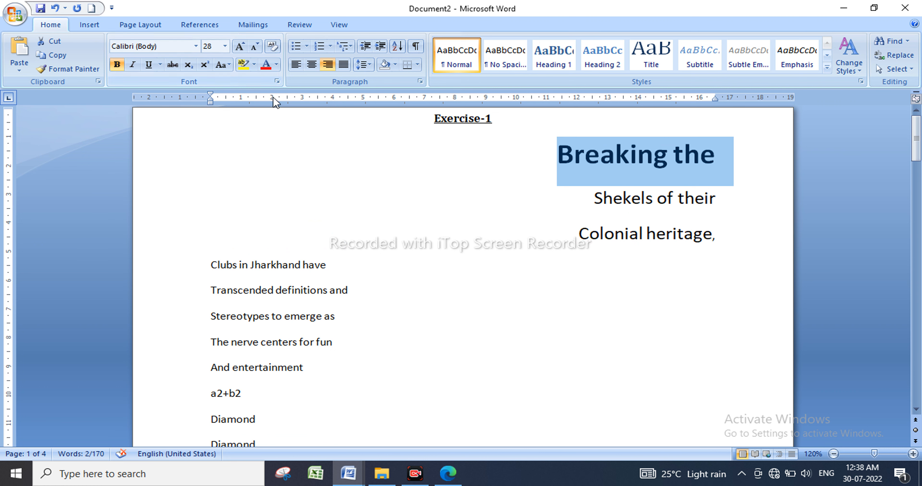
{"action": "left_click", "coordinate": [196, 47]}
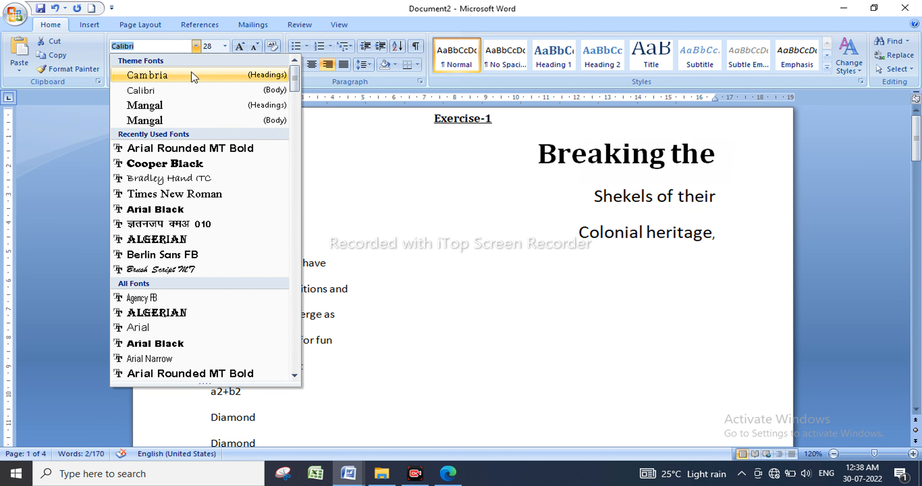
{"action": "left_click", "coordinate": [177, 75]}
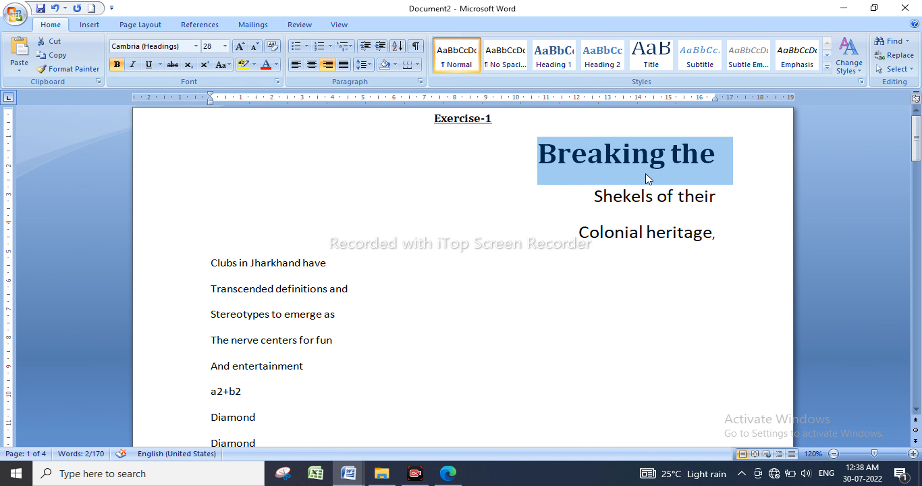
{"action": "left_click", "coordinate": [307, 46]}
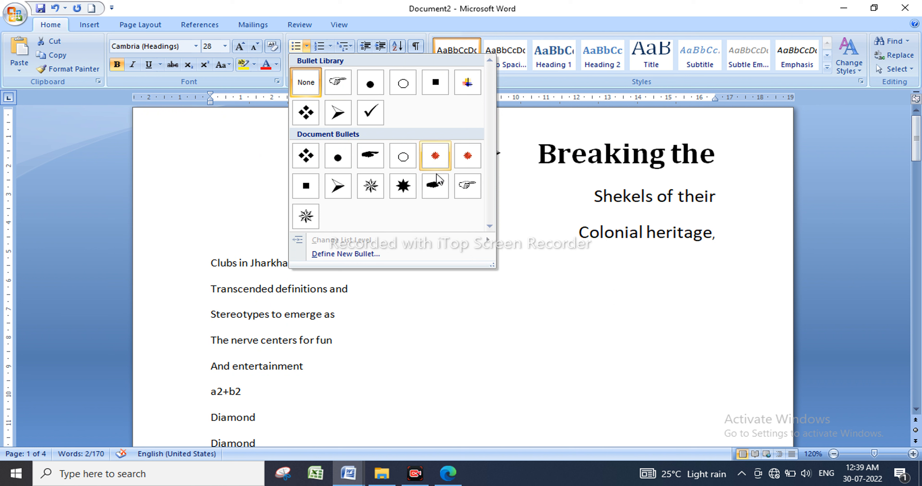
{"action": "left_click", "coordinate": [307, 119]}
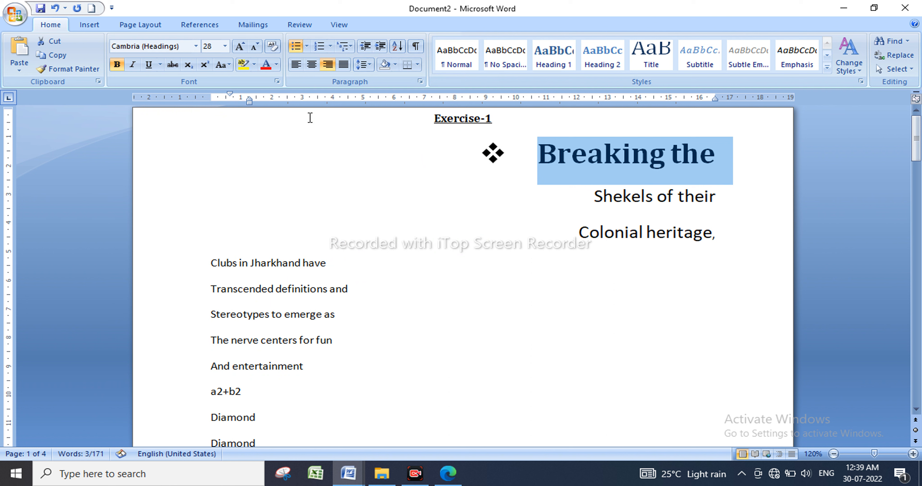
{"action": "left_click", "coordinate": [504, 163]}
{"action": "left_click", "coordinate": [532, 189]}
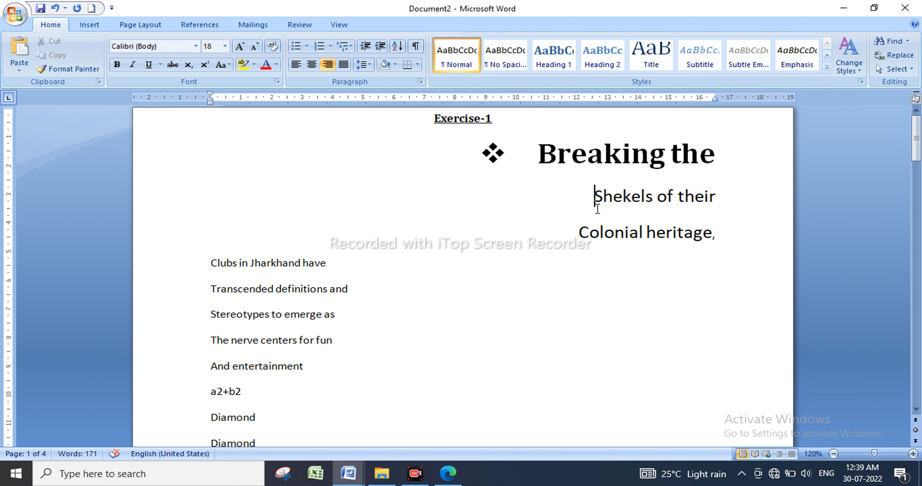
Change the font of the 'Shekels of their' and 'Colonial heritage,' lines to Brush Script MT.
{"action": "left_click_drag", "start_coordinate": [594, 197], "coordinate": [717, 236]}
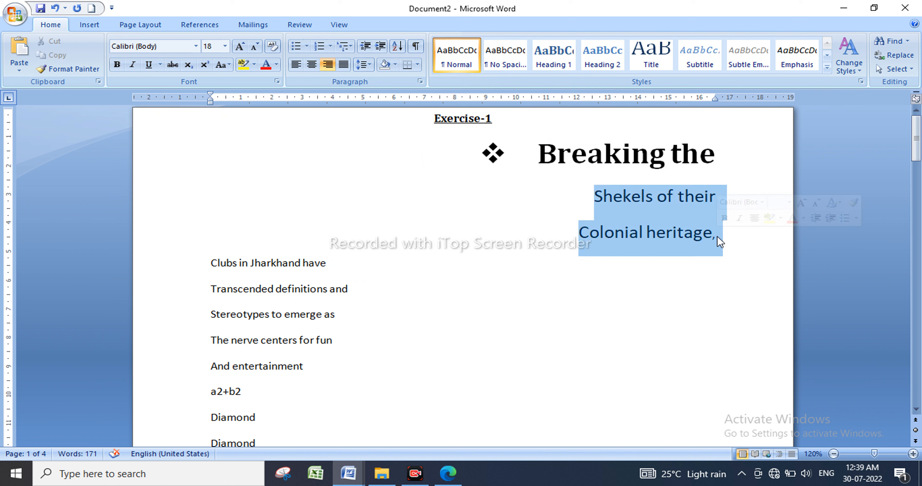
{"action": "left_click", "coordinate": [196, 47]}
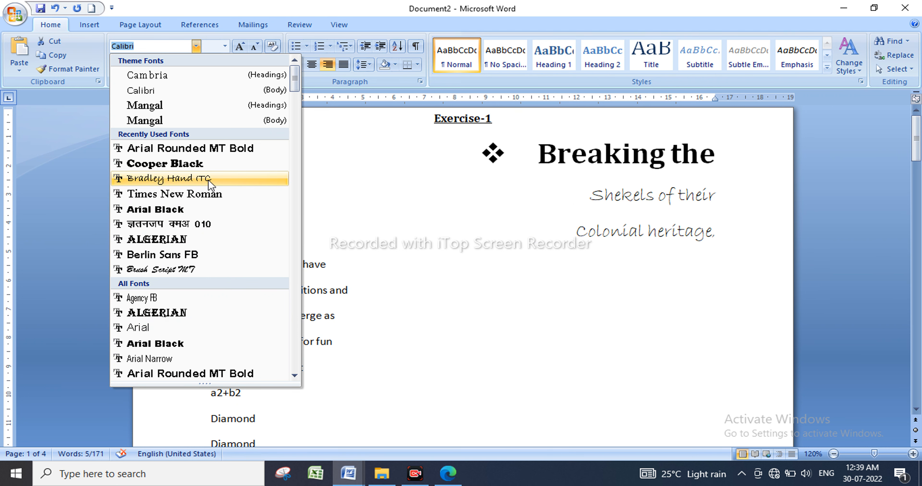
{"action": "left_click", "coordinate": [197, 269]}
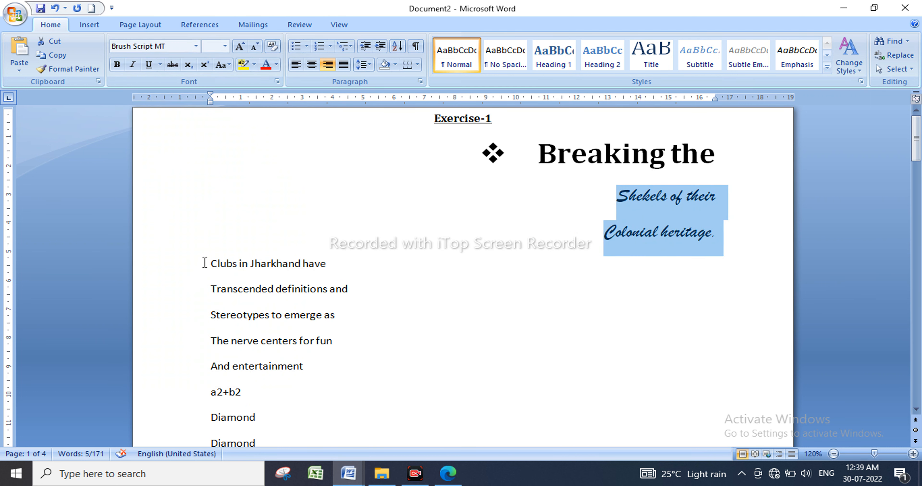
{"action": "left_click_drag", "start_coordinate": [204, 263], "coordinate": [294, 439]}
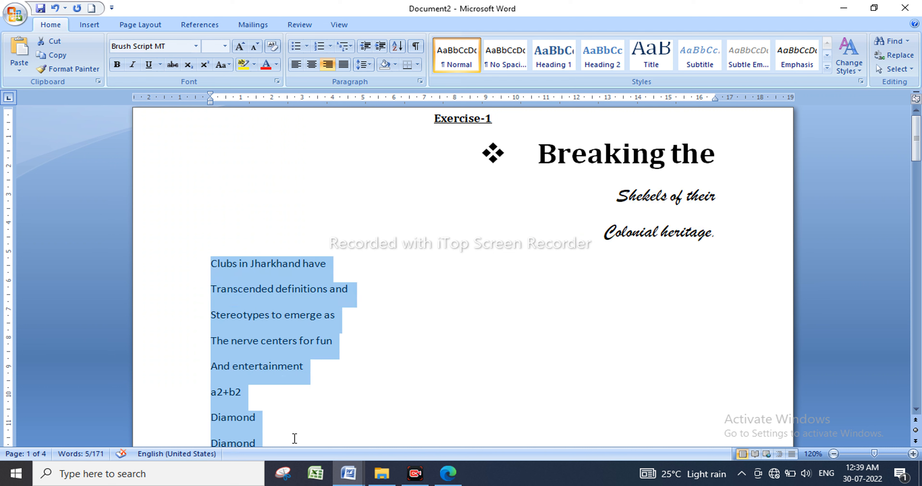
Enlarge the body lines from 'Clubs in Jharkhand have' onward to 16 pt.
{"action": "left_click", "coordinate": [239, 50]}
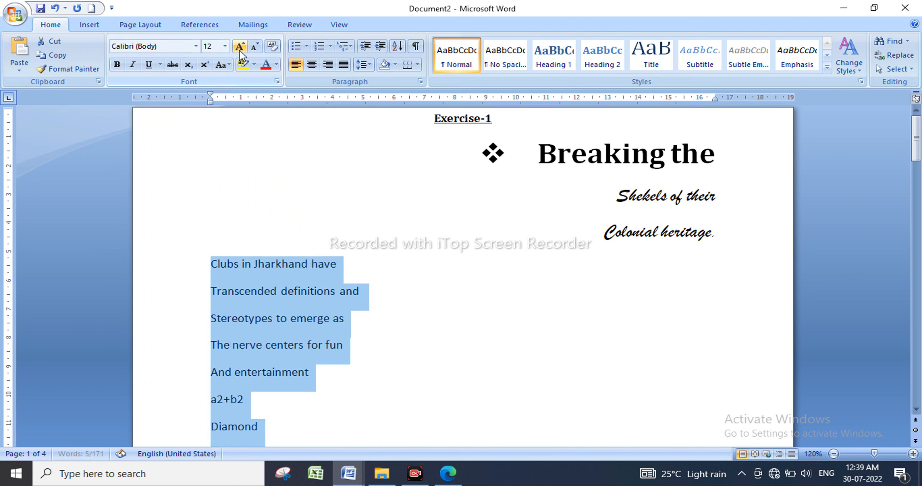
{"action": "left_click", "coordinate": [239, 49]}
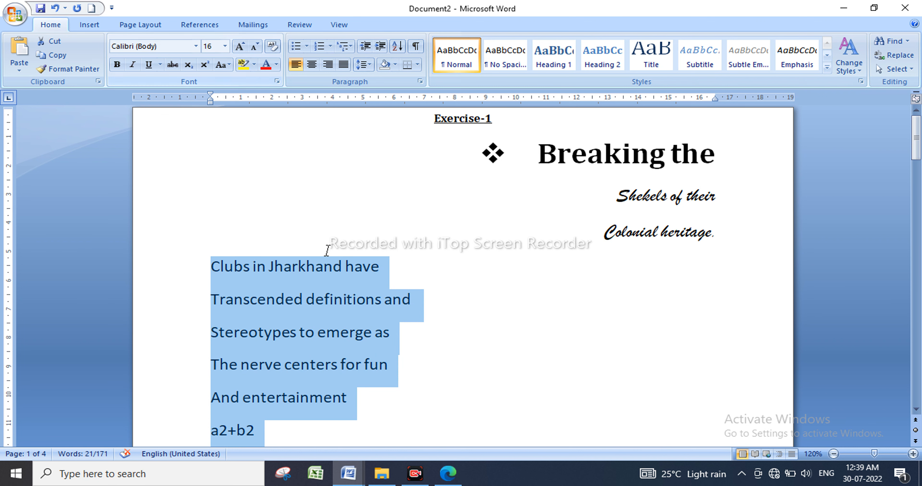
{"action": "left_click", "coordinate": [466, 349]}
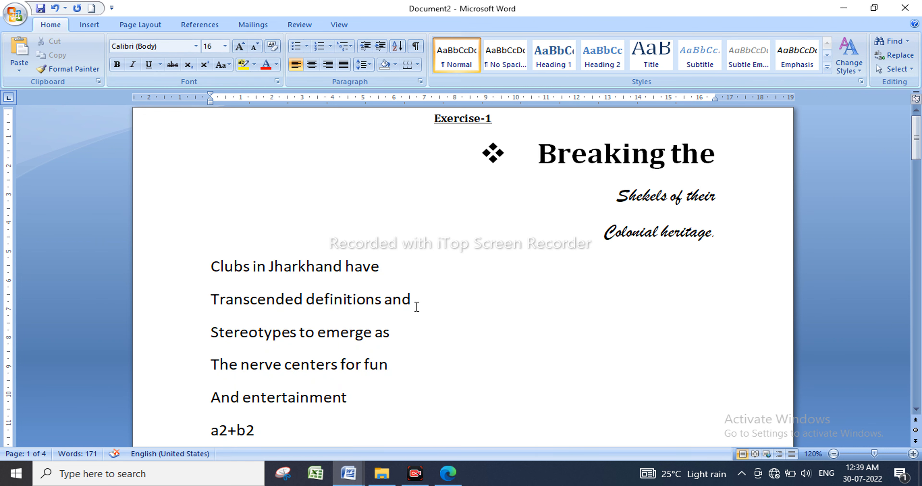
{"action": "scroll", "coordinate": [434, 308], "scroll_direction": "down", "scroll_amount": 2}
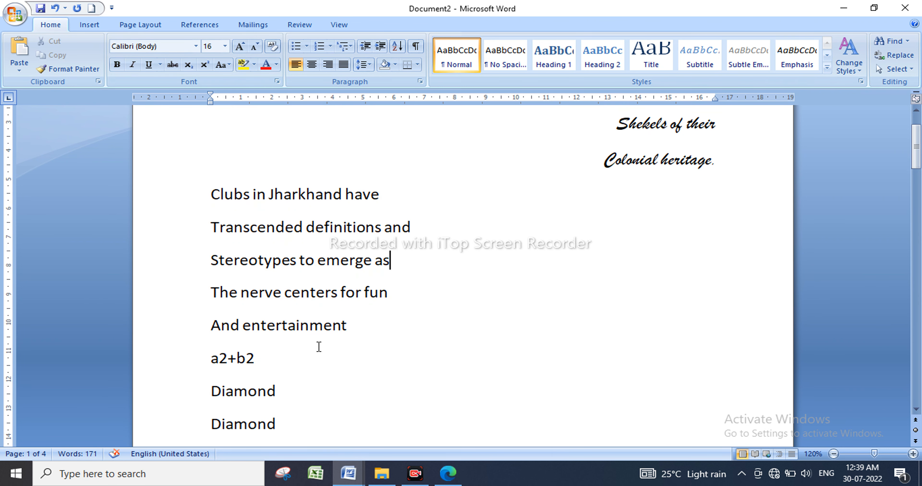
{"action": "left_click_drag", "start_coordinate": [207, 362], "coordinate": [311, 369]}
{"action": "left_click", "coordinate": [308, 369]}
Add a bottom border under the 'And entertainment' line.
{"action": "triple_click", "coordinate": [354, 326]}
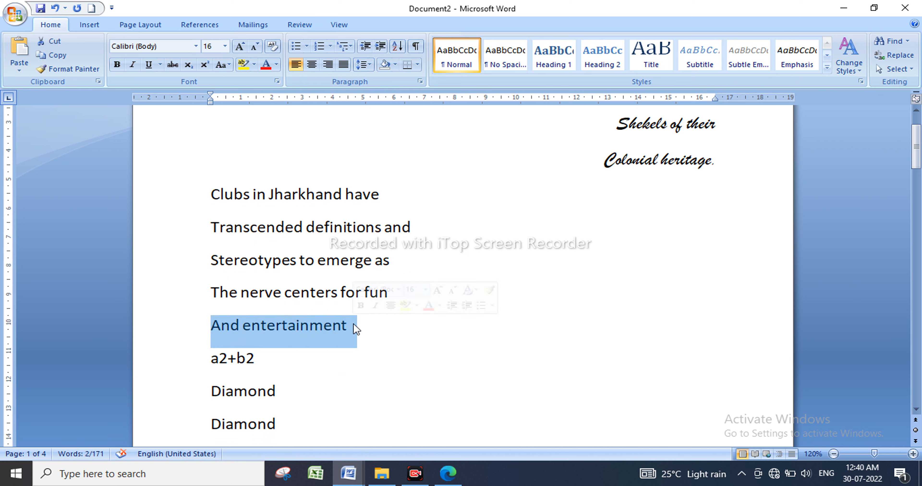
{"action": "left_click", "coordinate": [354, 325]}
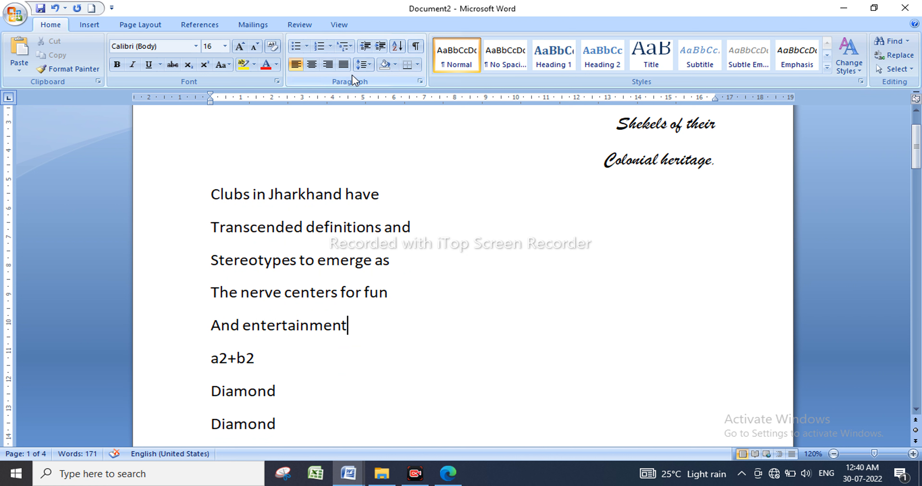
{"action": "left_click", "coordinate": [418, 64]}
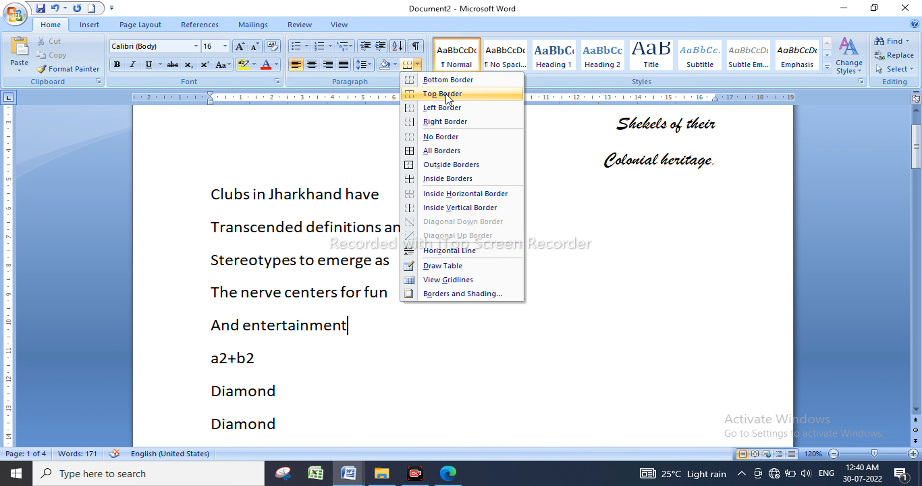
{"action": "left_click", "coordinate": [446, 151]}
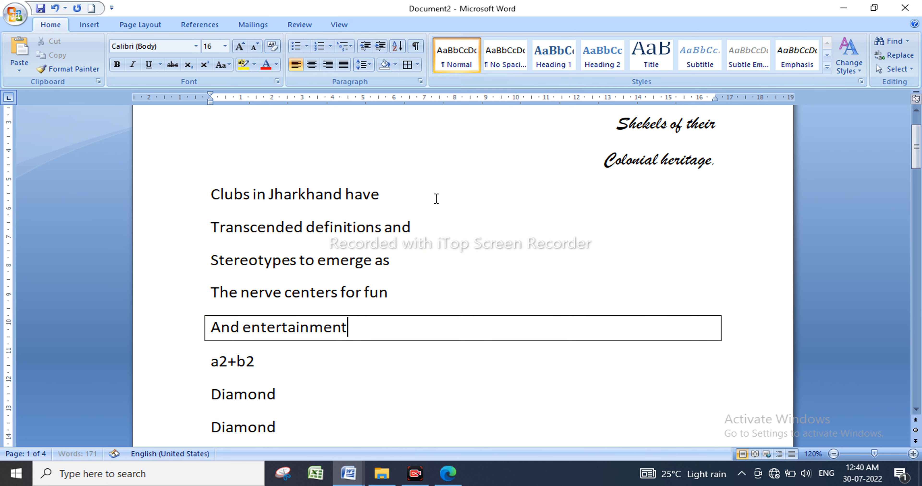
{"action": "left_click", "coordinate": [419, 67]}
{"action": "left_click", "coordinate": [439, 137]}
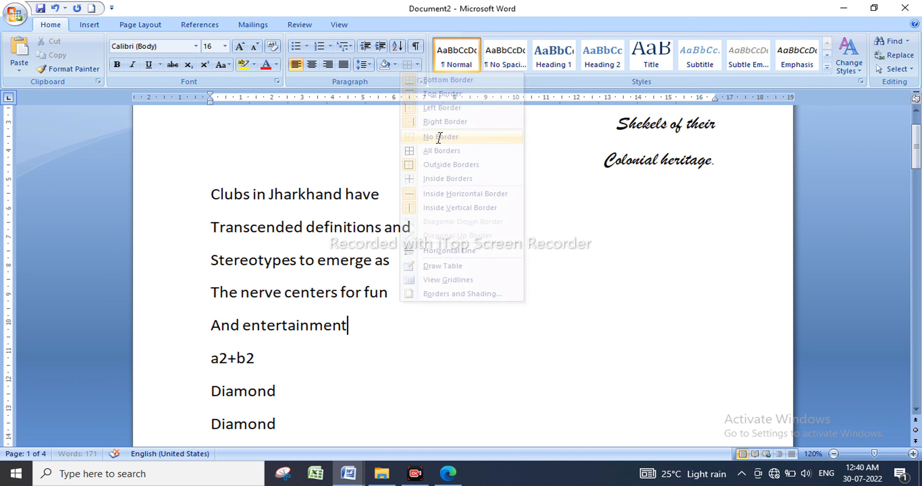
{"action": "left_click", "coordinate": [418, 65]}
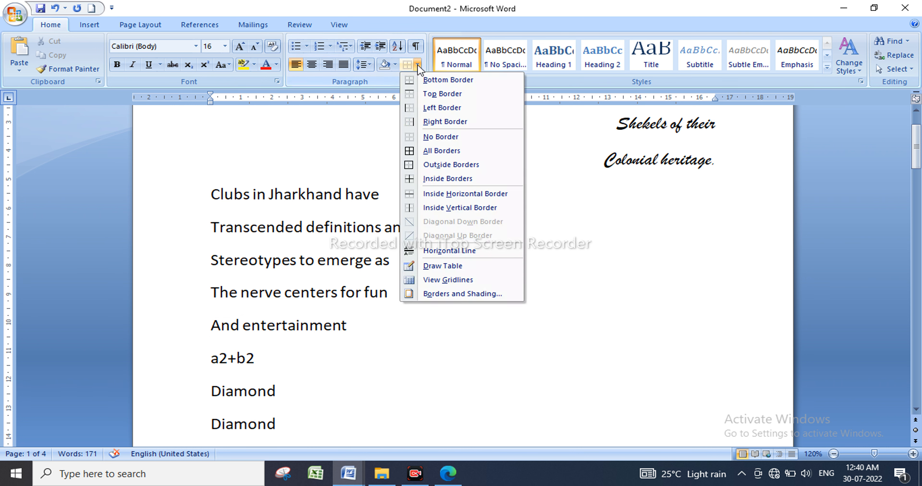
{"action": "left_click", "coordinate": [433, 82]}
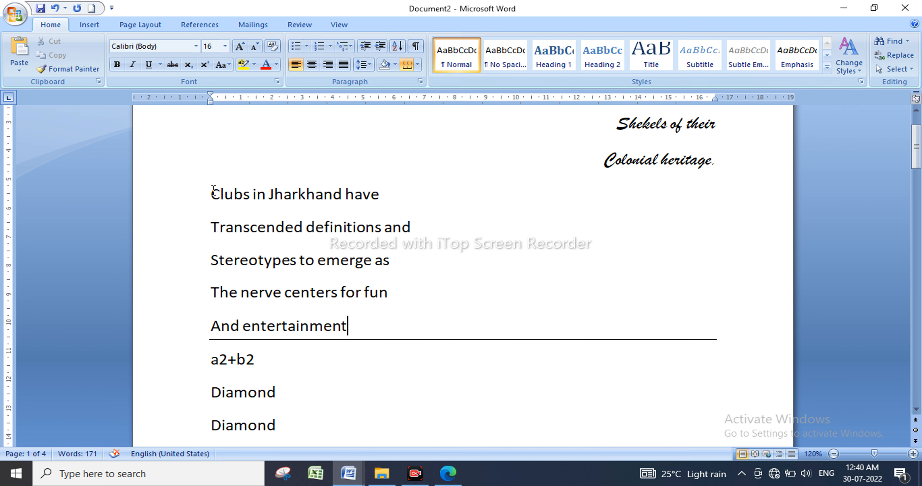
{"action": "left_click_drag", "start_coordinate": [211, 193], "coordinate": [389, 333]}
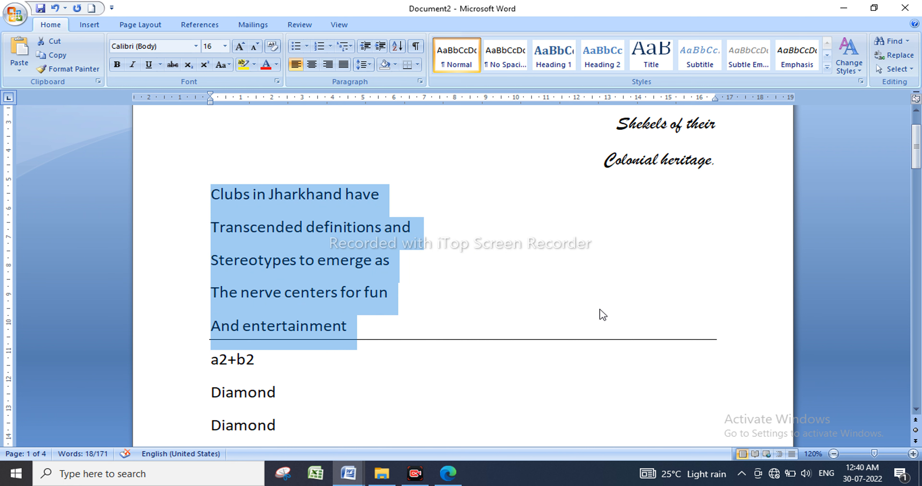
Apply 1.0 line spacing to the lines from 'Breaking the' through 'And entertainment'.
{"action": "scroll", "coordinate": [587, 311], "scroll_direction": "up", "scroll_amount": 2}
{"action": "scroll", "coordinate": [576, 308], "scroll_direction": "down", "scroll_amount": 1}
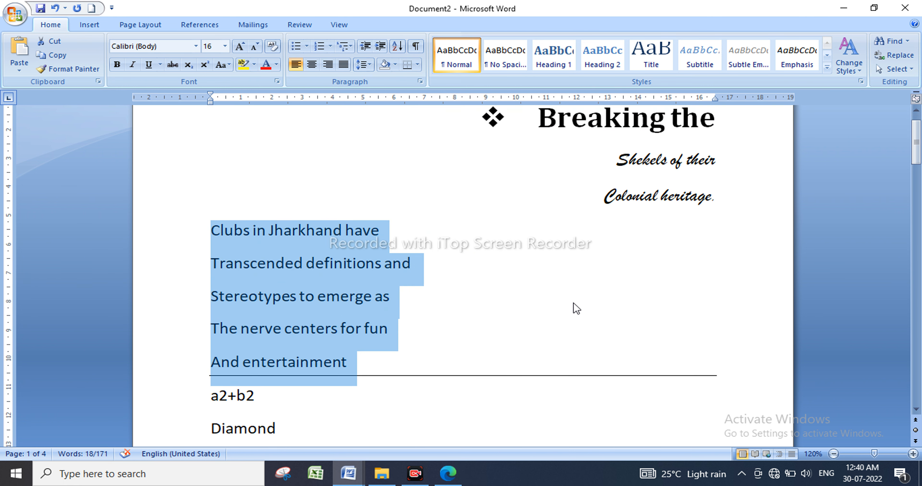
{"action": "scroll", "coordinate": [575, 309], "scroll_direction": "up", "scroll_amount": 1}
{"action": "left_click_drag", "start_coordinate": [422, 124], "coordinate": [422, 409]}
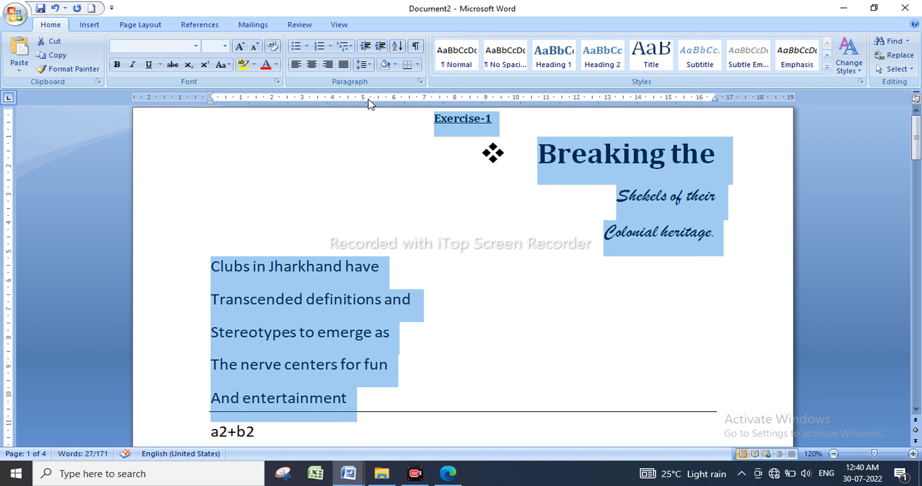
{"action": "left_click", "coordinate": [370, 70]}
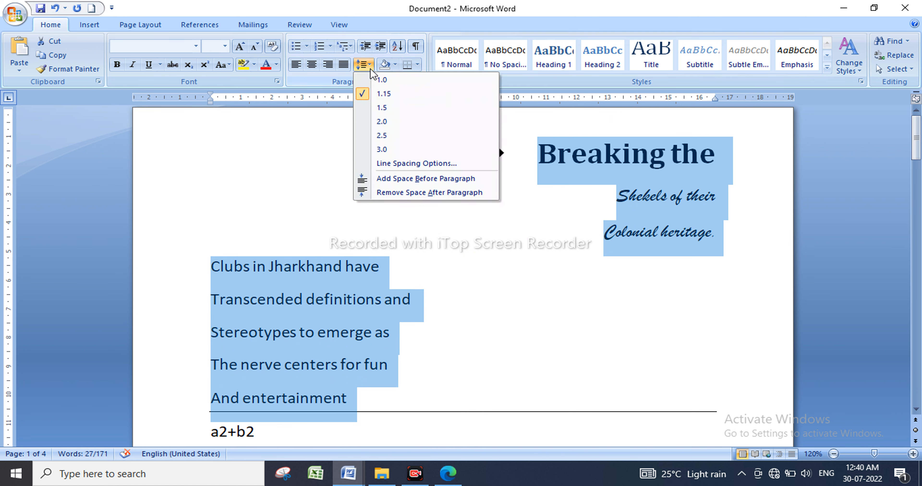
{"action": "left_click", "coordinate": [382, 80]}
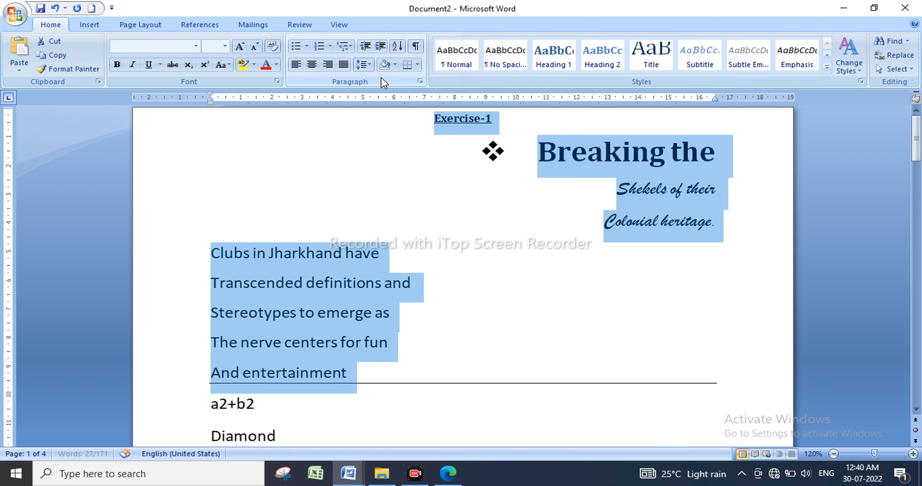
{"action": "left_click", "coordinate": [424, 372]}
{"action": "scroll", "coordinate": [410, 337], "scroll_direction": "down", "scroll_amount": 2}
{"action": "scroll", "coordinate": [410, 337], "scroll_direction": "down", "scroll_amount": 1}
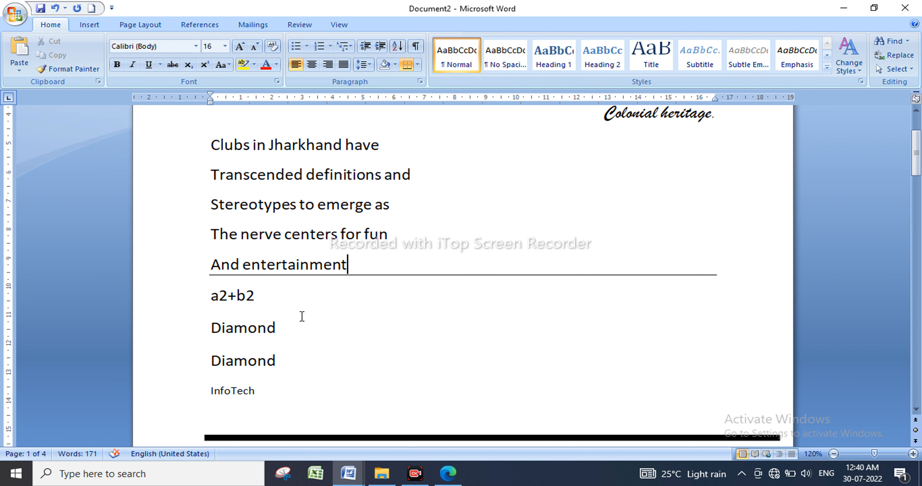
{"action": "left_click_drag", "start_coordinate": [228, 295], "coordinate": [223, 298]}
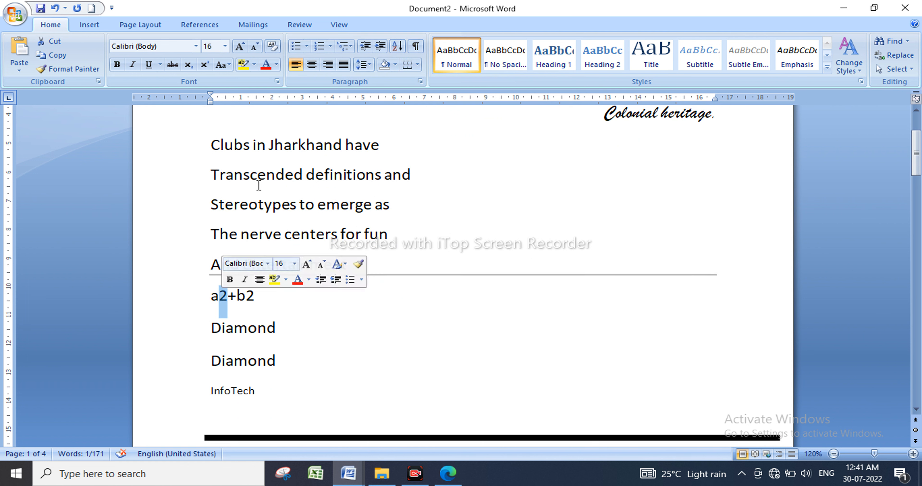
Superscript the first 2 and grow the a²+b², Diamond and InfoTech lines to 24 pt.
{"action": "left_click", "coordinate": [204, 66]}
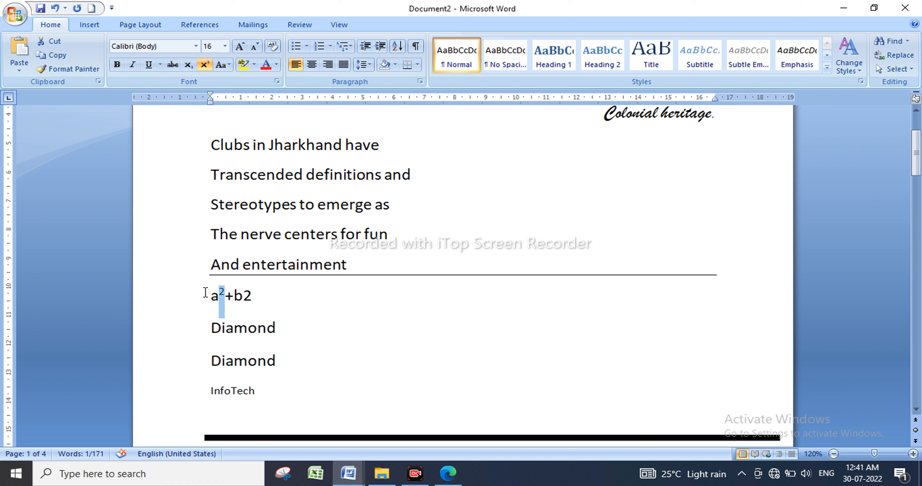
{"action": "left_click_drag", "start_coordinate": [205, 293], "coordinate": [298, 385]}
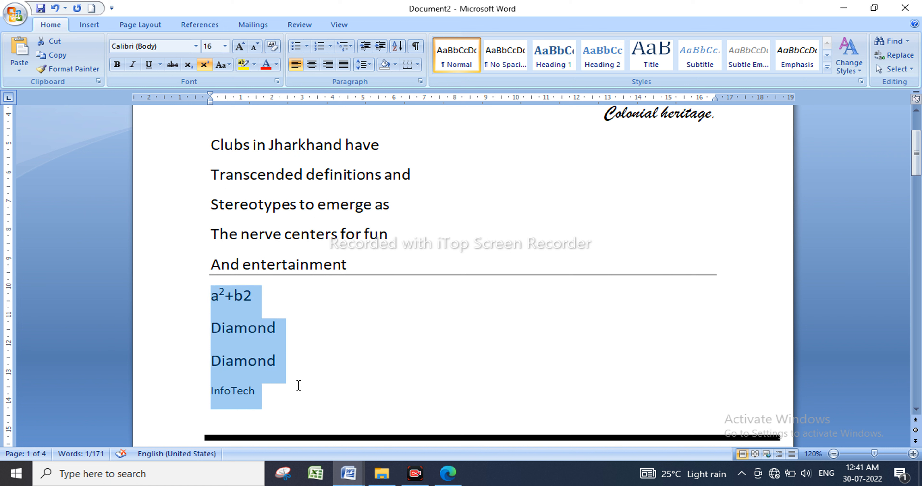
{"action": "left_click", "coordinate": [239, 49]}
{"action": "left_click", "coordinate": [239, 49]}
{"action": "left_click", "coordinate": [239, 48]}
{"action": "left_click", "coordinate": [239, 48]}
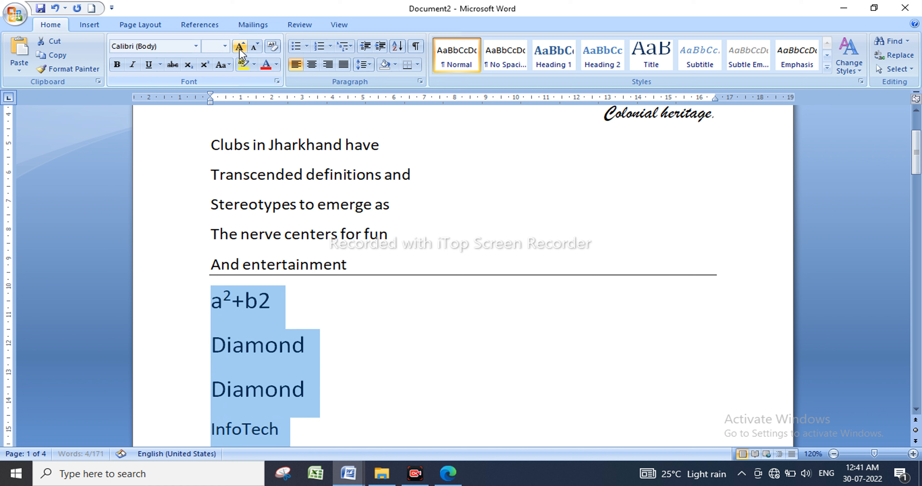
Make the 2 after b a superscript so the line reads a²+b².
{"action": "left_click", "coordinate": [265, 310]}
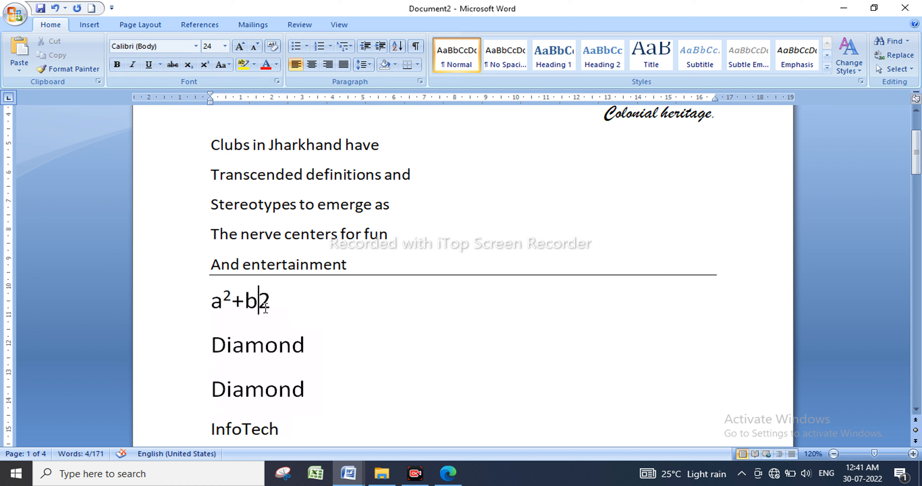
{"action": "left_click_drag", "start_coordinate": [265, 310], "coordinate": [271, 305]}
{"action": "left_click", "coordinate": [279, 306]}
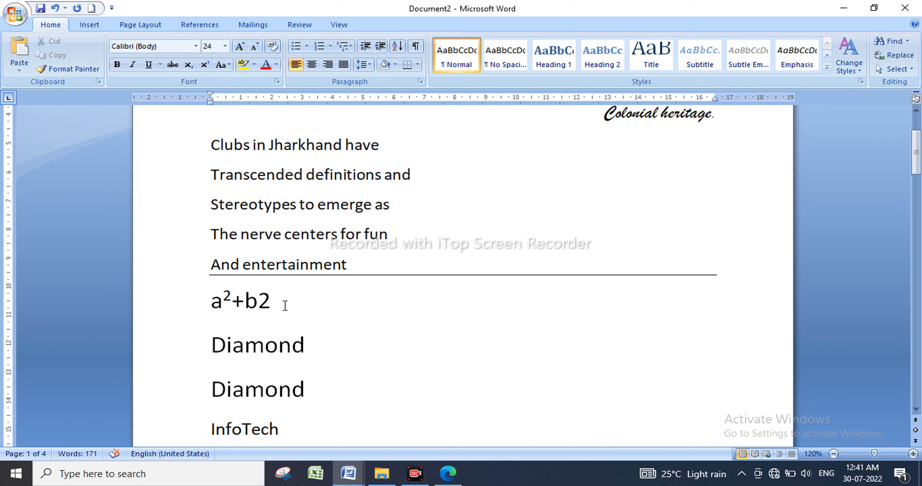
{"action": "key", "text": "shift+Left"}
{"action": "key", "text": "shift+Left"}
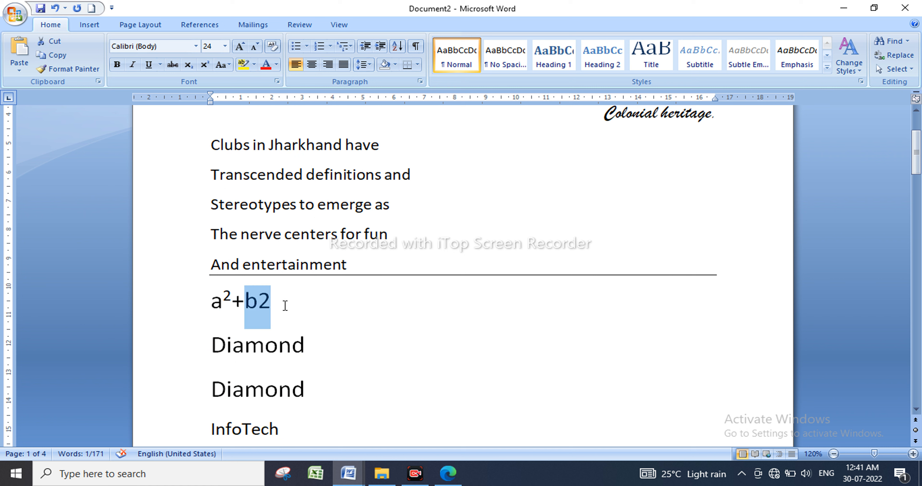
{"action": "key", "text": "shift+Left"}
{"action": "key", "text": "shift+Left"}
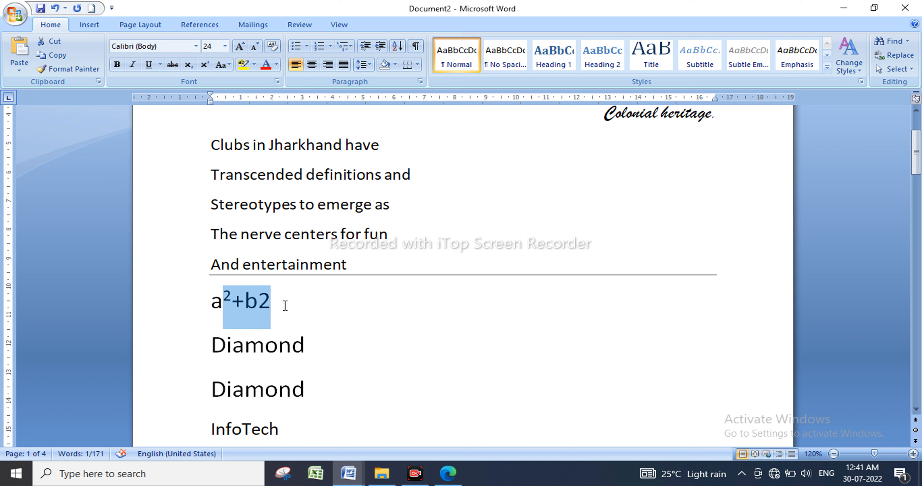
{"action": "triple_click", "coordinate": [285, 309]}
{"action": "key", "text": "shift+Right"}
{"action": "key", "text": "shift+Right"}
{"action": "key", "text": "shift+Right"}
{"action": "key", "text": "shift+Right"}
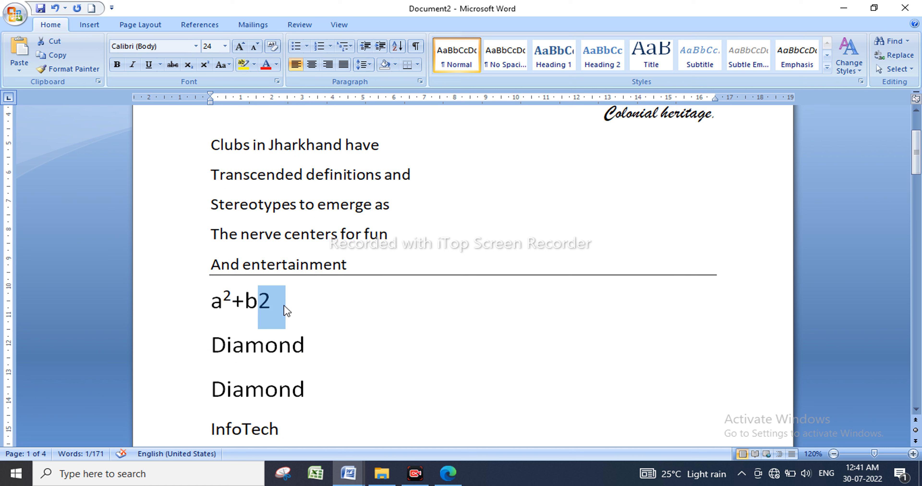
{"action": "left_click", "coordinate": [204, 65]}
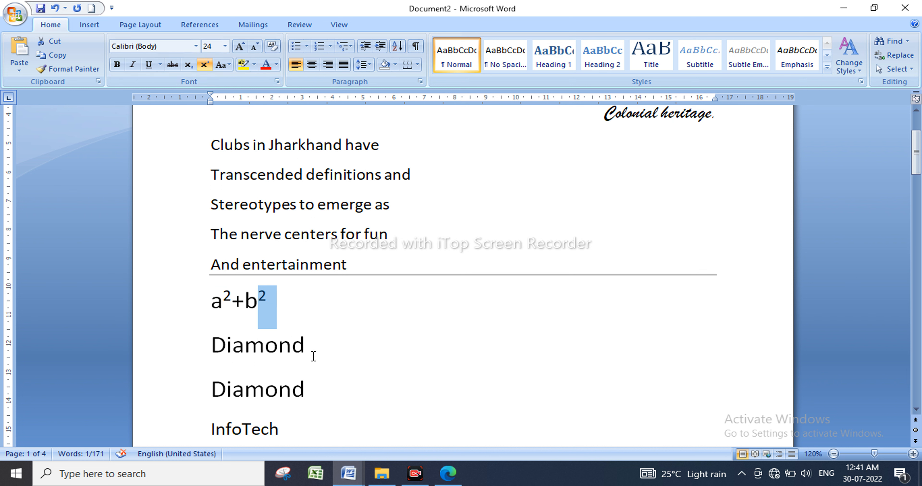
Lower the final d of the first Diamond into a subscript.
{"action": "left_click", "coordinate": [294, 350]}
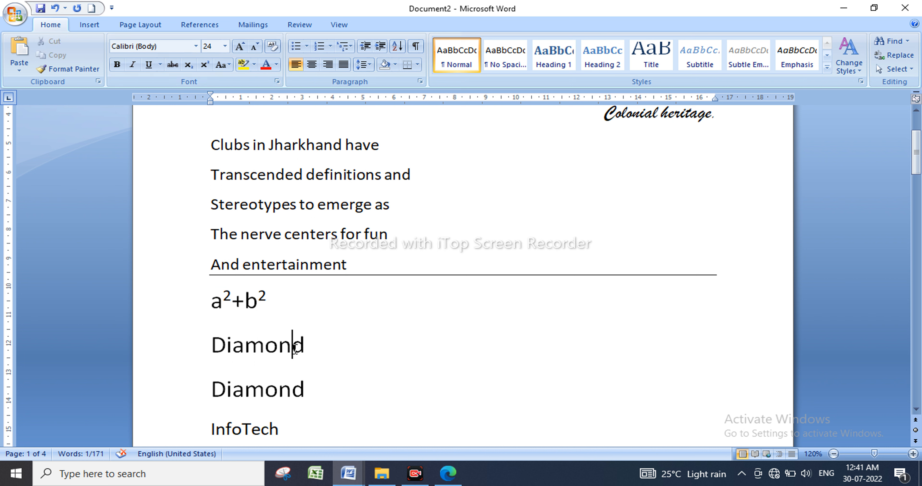
{"action": "left_click_drag", "start_coordinate": [294, 350], "coordinate": [313, 351]}
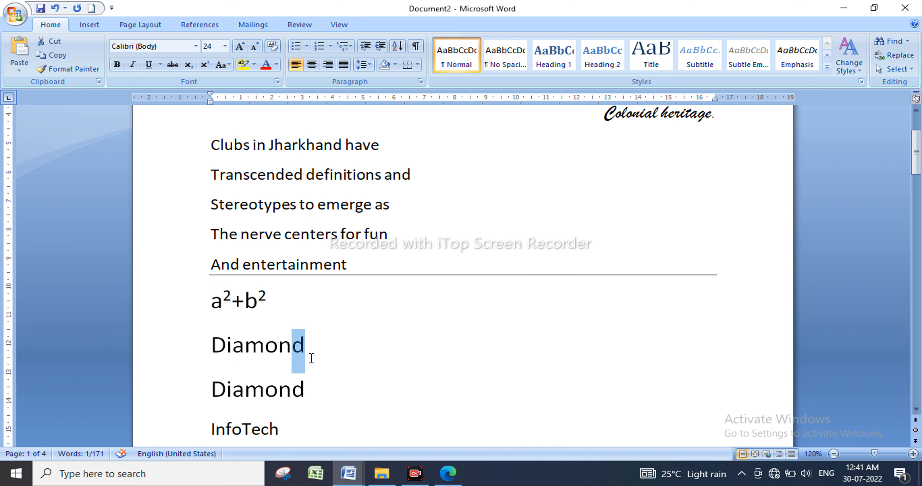
{"action": "left_click_drag", "start_coordinate": [265, 351], "coordinate": [315, 358]}
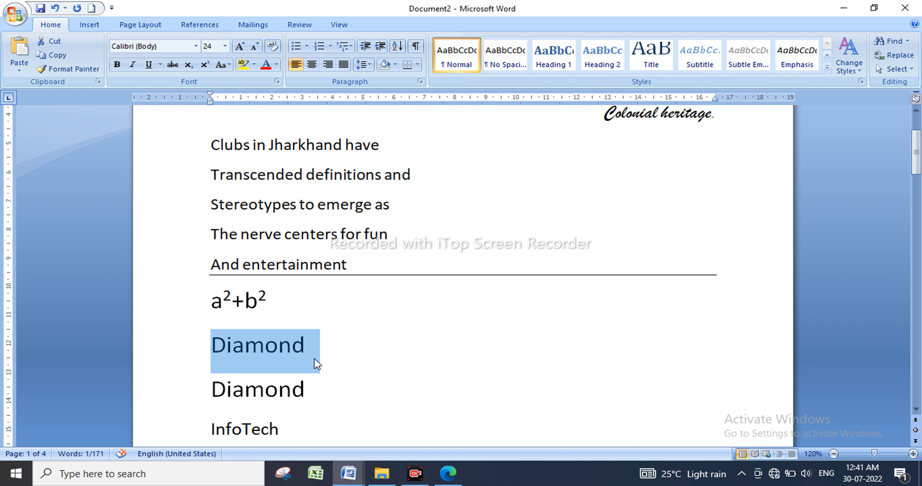
{"action": "left_click", "coordinate": [307, 353]}
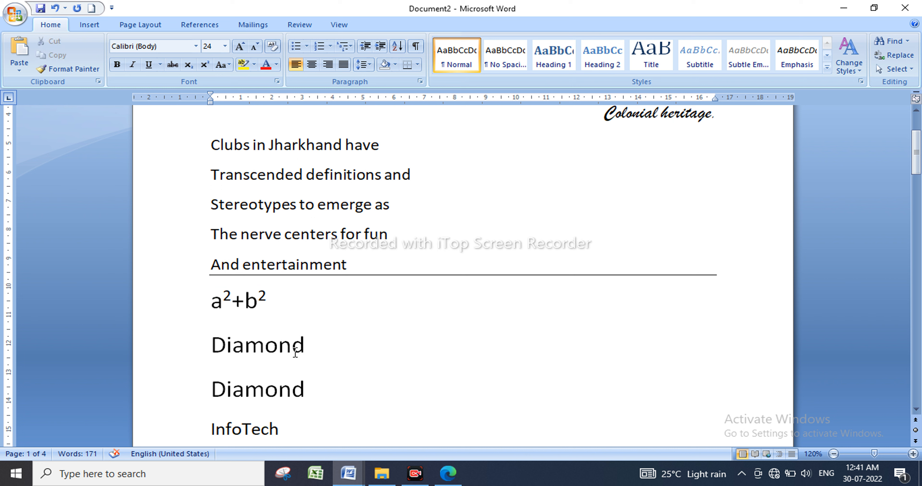
{"action": "left_click", "coordinate": [295, 352]}
{"action": "left_click", "coordinate": [302, 358], "text": "shift"}
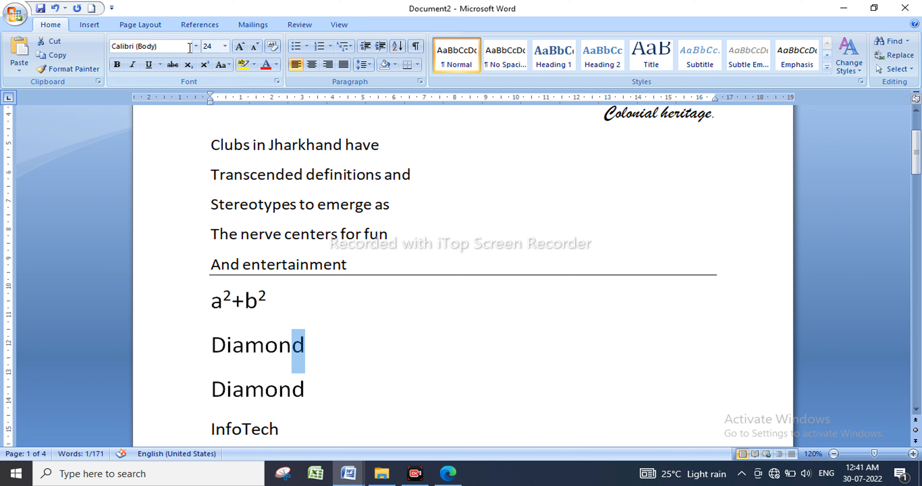
{"action": "left_click", "coordinate": [189, 65]}
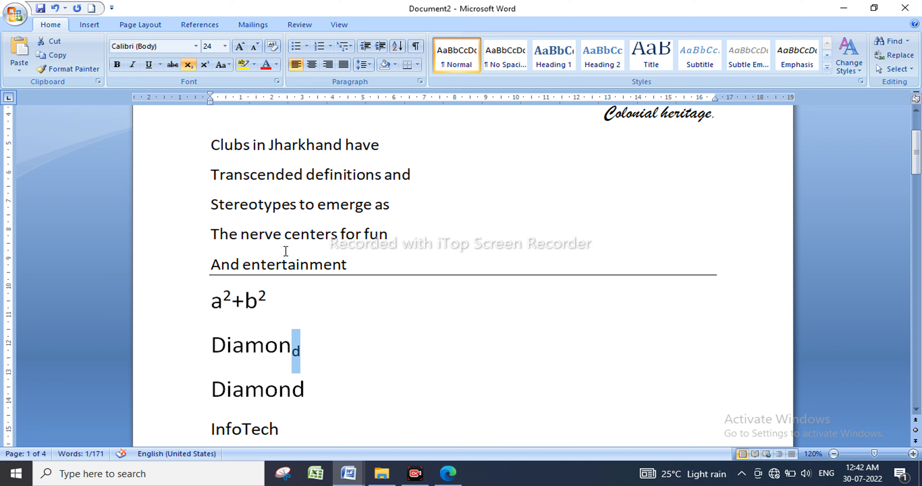
{"action": "scroll", "coordinate": [335, 279], "scroll_direction": "up", "scroll_amount": 4}
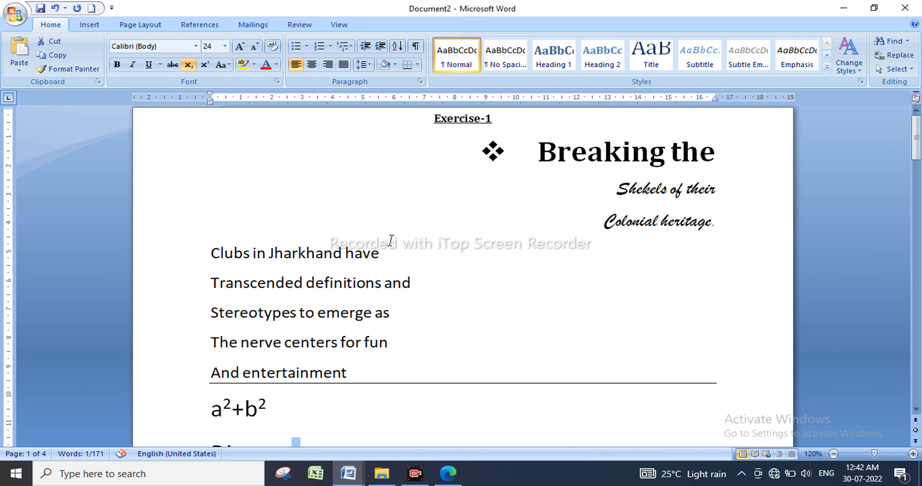
Grow the Exercise-1 heading to 17 pt, undoing an accidental move of it.
{"action": "scroll", "coordinate": [483, 281], "scroll_direction": "down", "scroll_amount": 4}
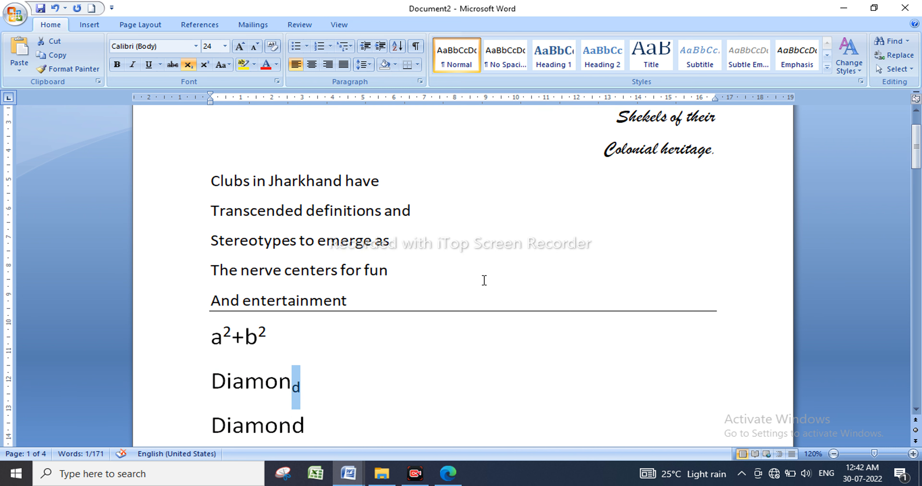
{"action": "scroll", "coordinate": [484, 280], "scroll_direction": "up", "scroll_amount": 4}
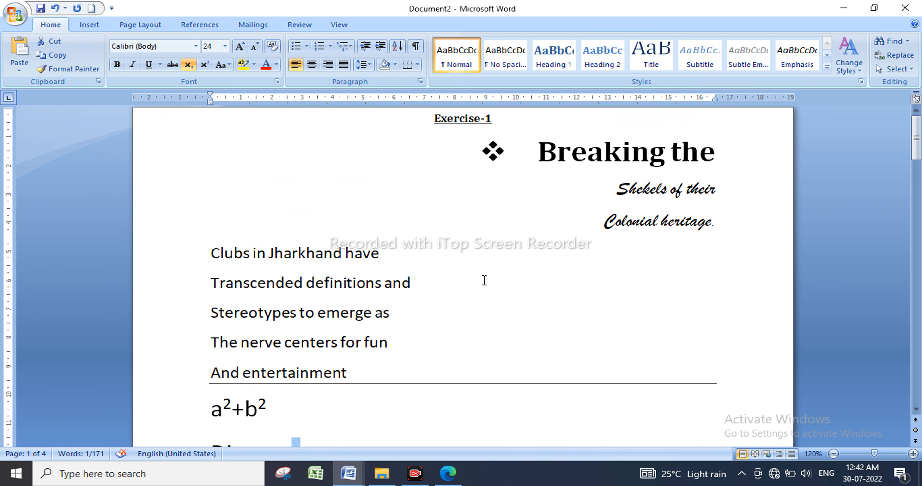
{"action": "left_click_drag", "start_coordinate": [504, 127], "coordinate": [273, 126]}
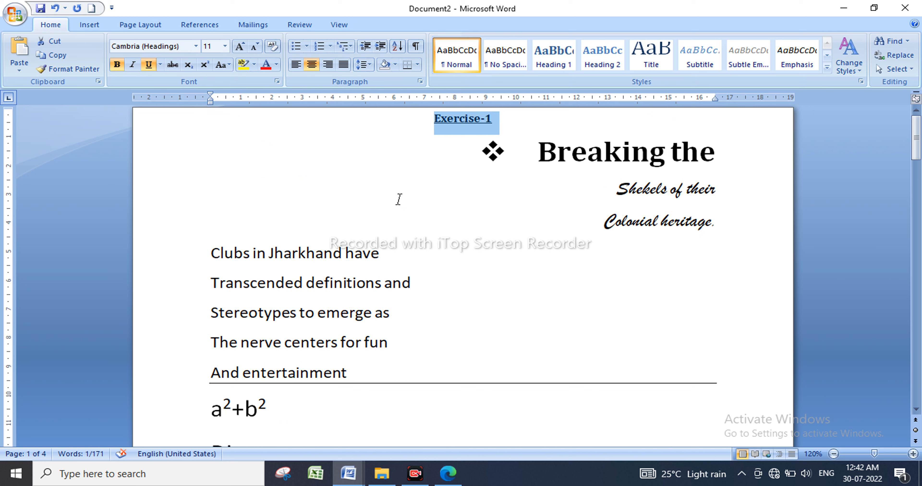
{"action": "key", "text": "ctrl+bracketright"}
{"action": "key", "text": "ctrl+bracketright"}
{"action": "key", "text": "ctrl+bracketright"}
{"action": "key", "text": "ctrl+bracketright"}
{"action": "key", "text": "ctrl+bracketright"}
{"action": "key", "text": "ctrl+bracketright"}
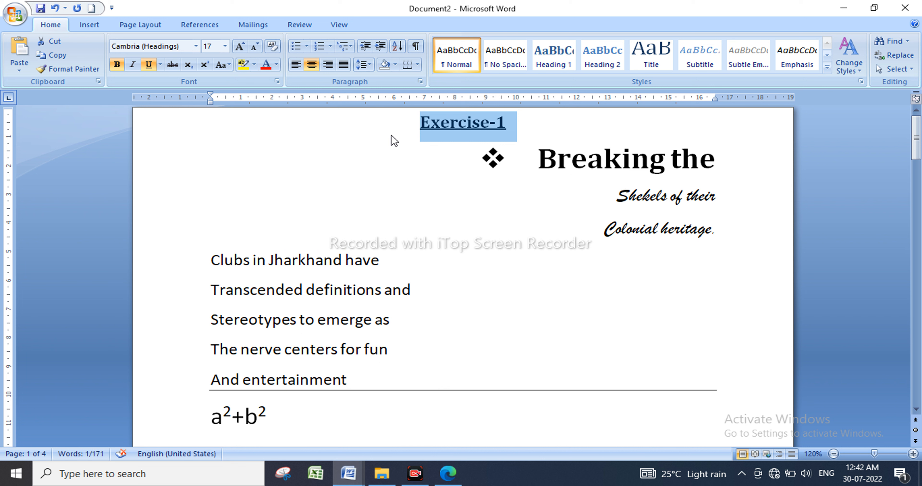
{"action": "left_click_drag", "start_coordinate": [392, 140], "coordinate": [408, 258]}
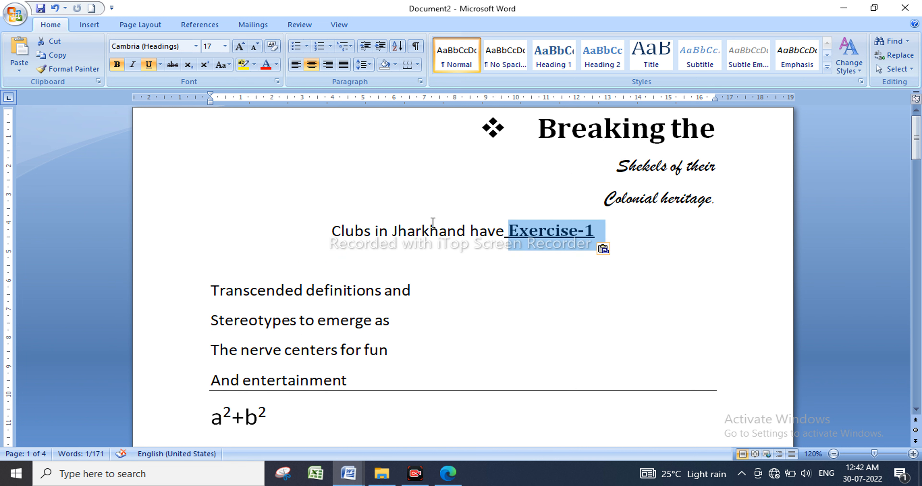
{"action": "key", "text": "ctrl+z"}
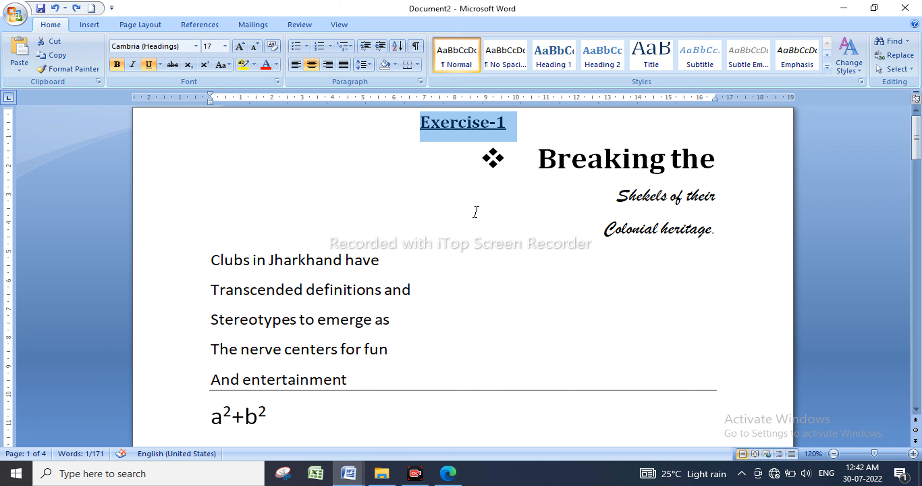
Deselect the Exercise-1 heading and place the caret at the end of InfoTech.
{"action": "left_click", "coordinate": [520, 267]}
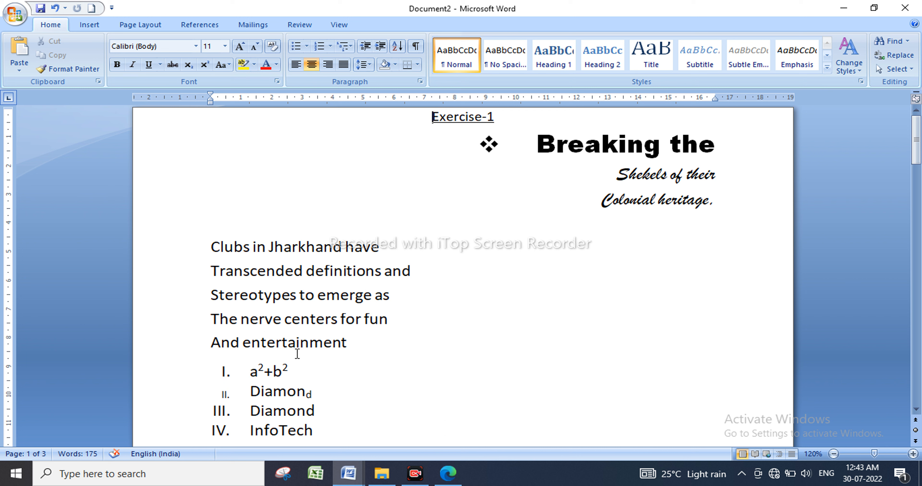
{"action": "left_click", "coordinate": [334, 429]}
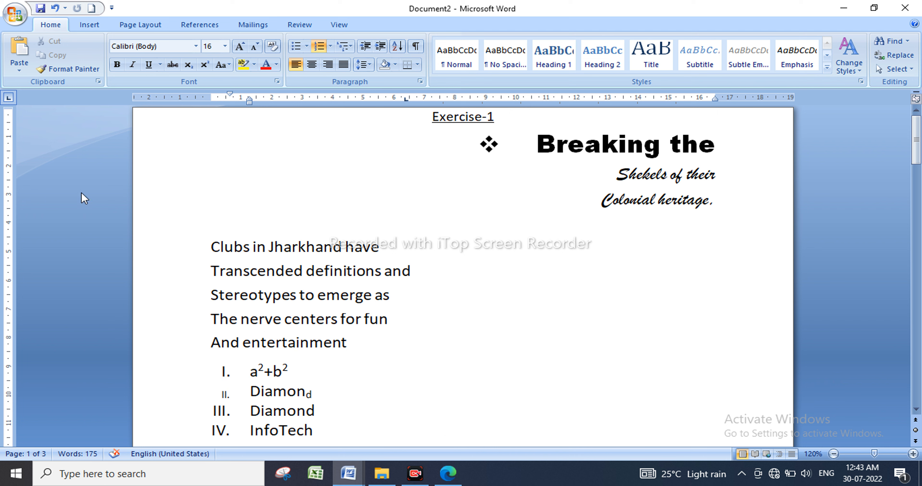
Add a blank page after the InfoTech item and remove the leftover V. list number.
{"action": "left_click", "coordinate": [14, 14]}
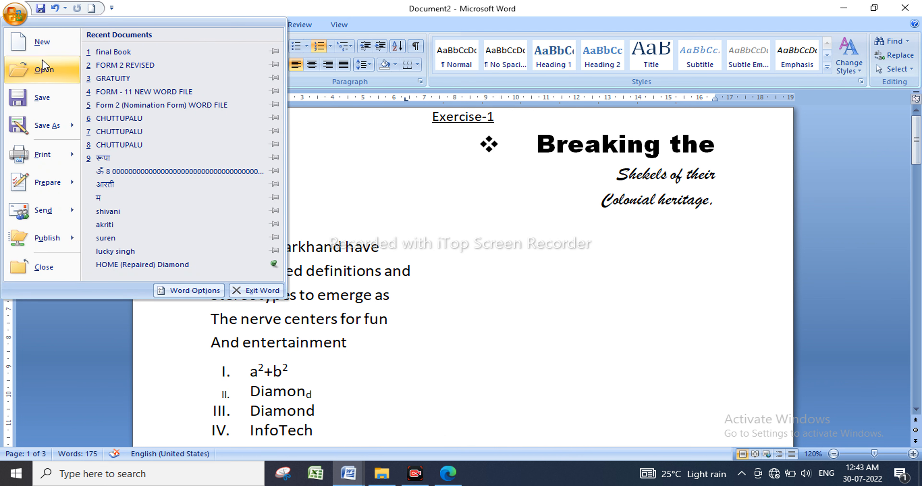
{"action": "left_click", "coordinate": [383, 178]}
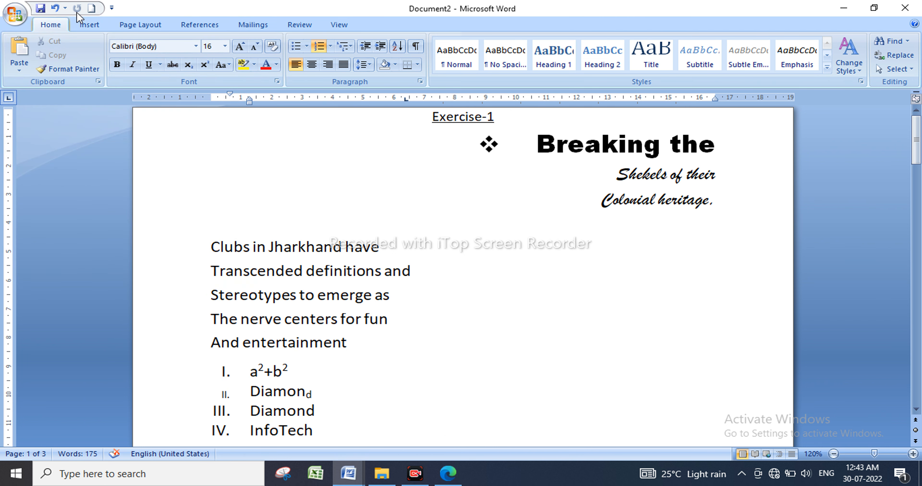
{"action": "left_click", "coordinate": [88, 27]}
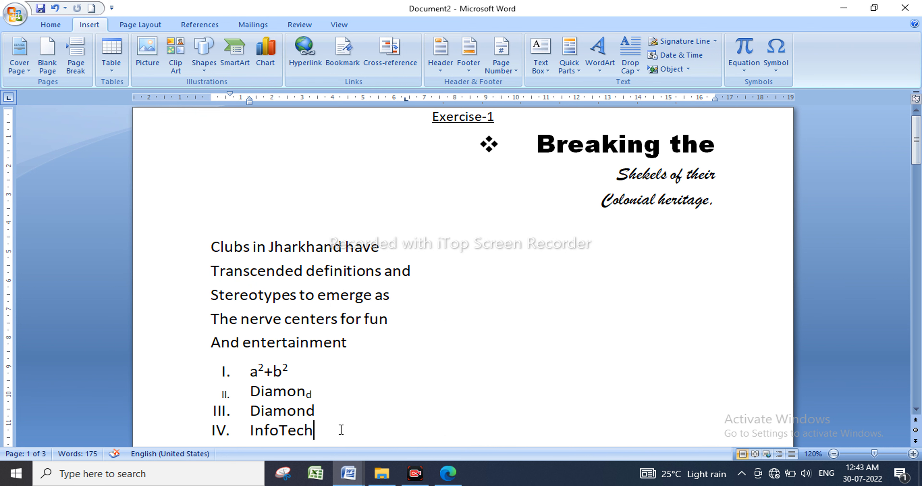
{"action": "left_click", "coordinate": [48, 57]}
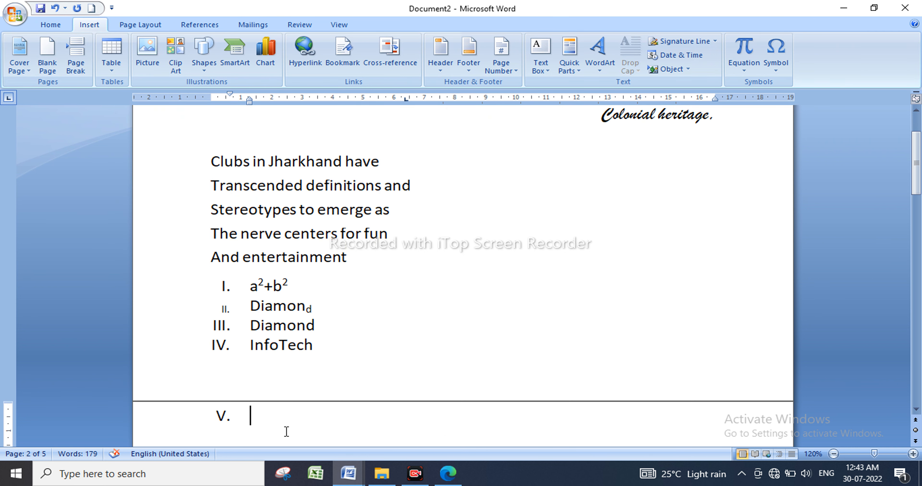
{"action": "key", "text": "BackSpace"}
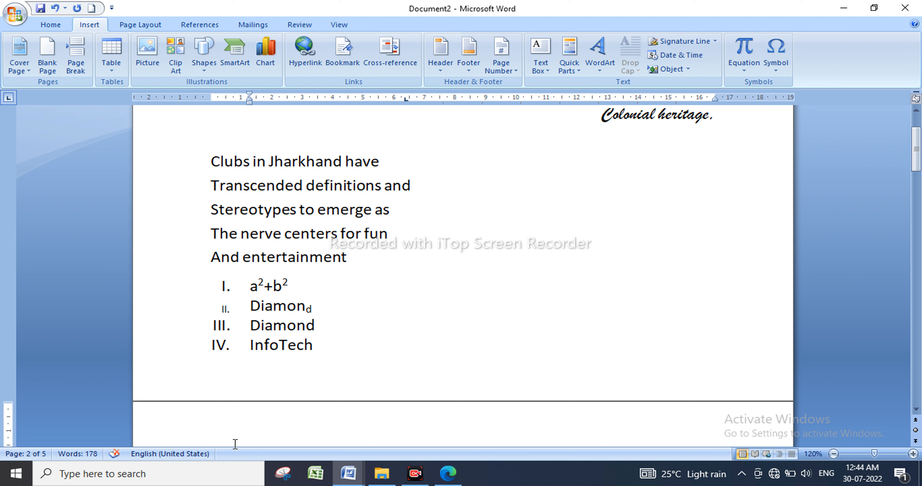
{"action": "scroll", "coordinate": [205, 293], "scroll_direction": "down", "scroll_amount": 1}
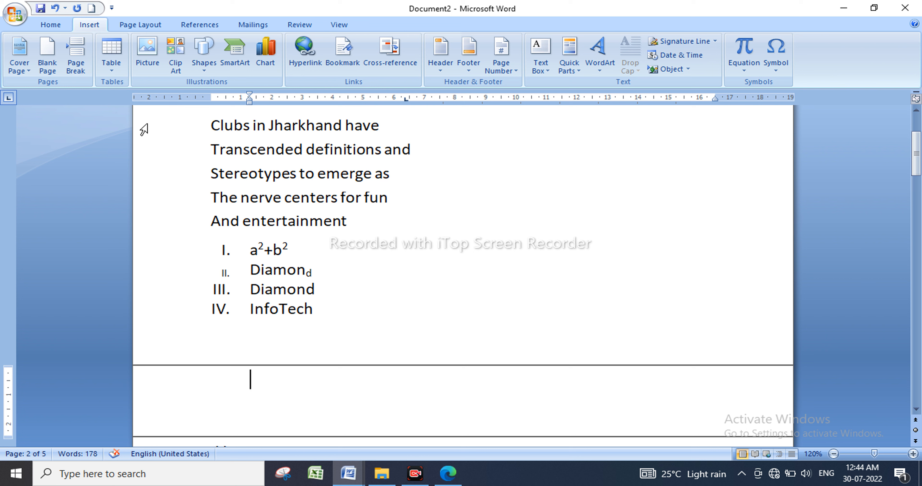
Type 'exercise 2' at the top of the new page.
{"action": "type", "text": "exe"}
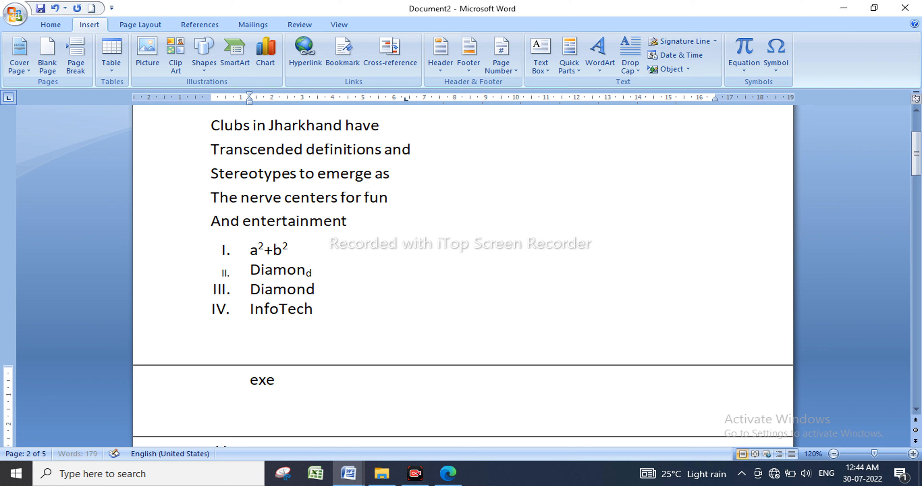
{"action": "type", "text": "rcise 2"}
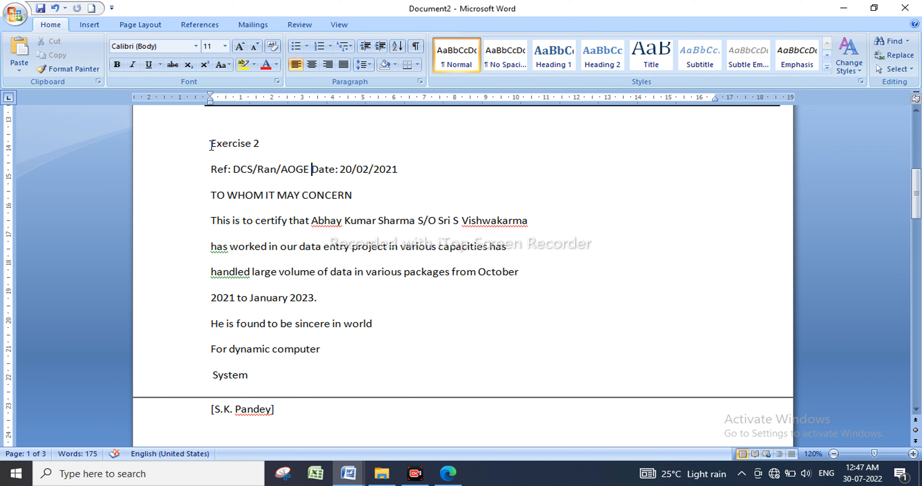
Centre the Exercise 2 heading and tab the Date toward the right on the Ref line.
{"action": "left_click_drag", "start_coordinate": [211, 143], "coordinate": [253, 142]}
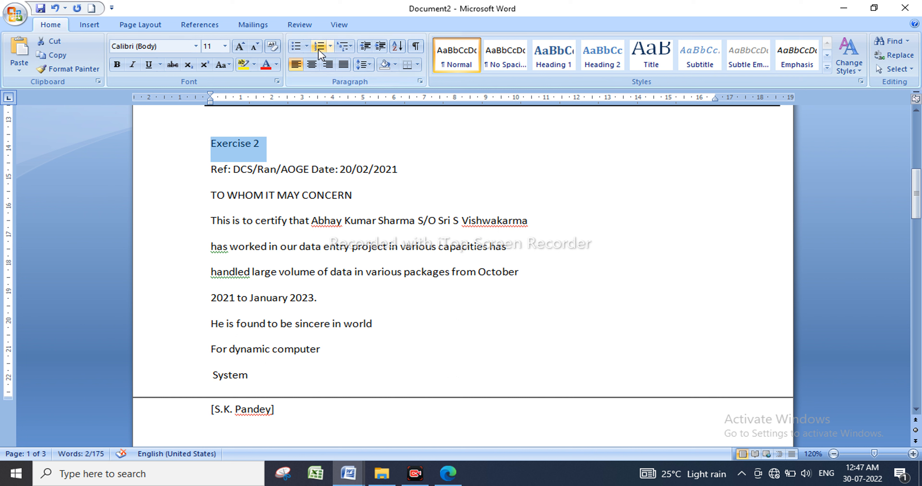
{"action": "left_click", "coordinate": [313, 67]}
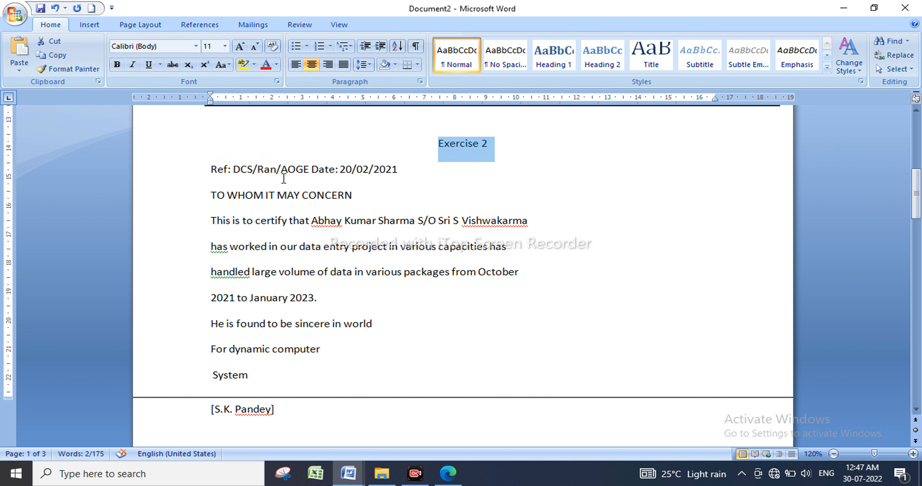
{"action": "left_click", "coordinate": [311, 172]}
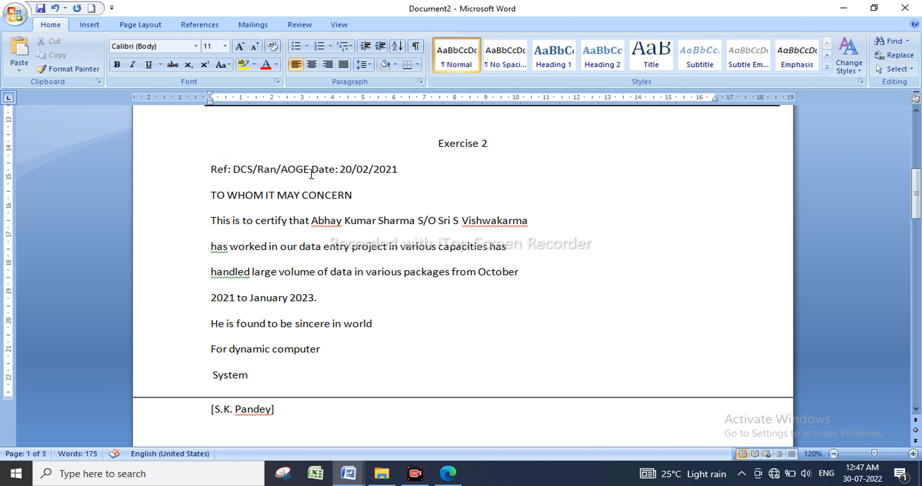
{"action": "key", "text": "Tab"}
{"action": "key", "text": "Tab"}
{"action": "key", "text": "Tab"}
{"action": "key", "text": "Tab"}
{"action": "key", "text": "Tab"}
{"action": "key", "text": "Tab"}
{"action": "key", "text": "Tab"}
{"action": "key", "text": "Tab"}
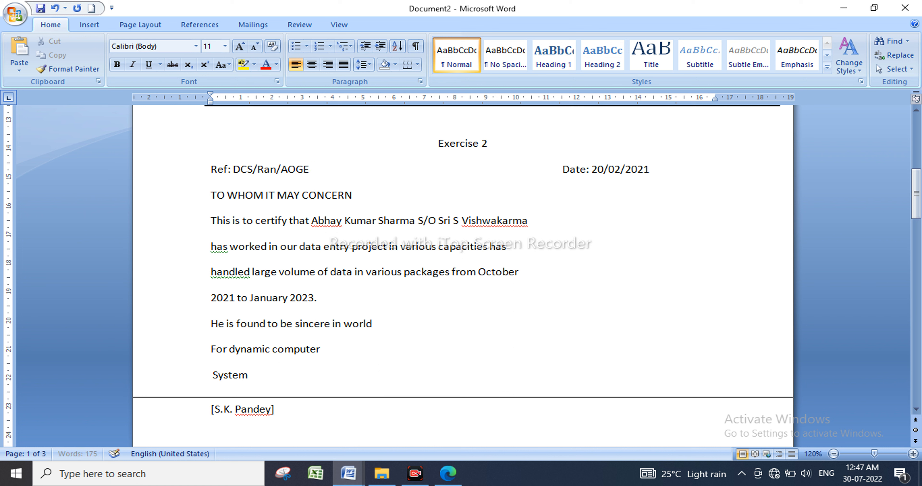
{"action": "key", "text": "Tab"}
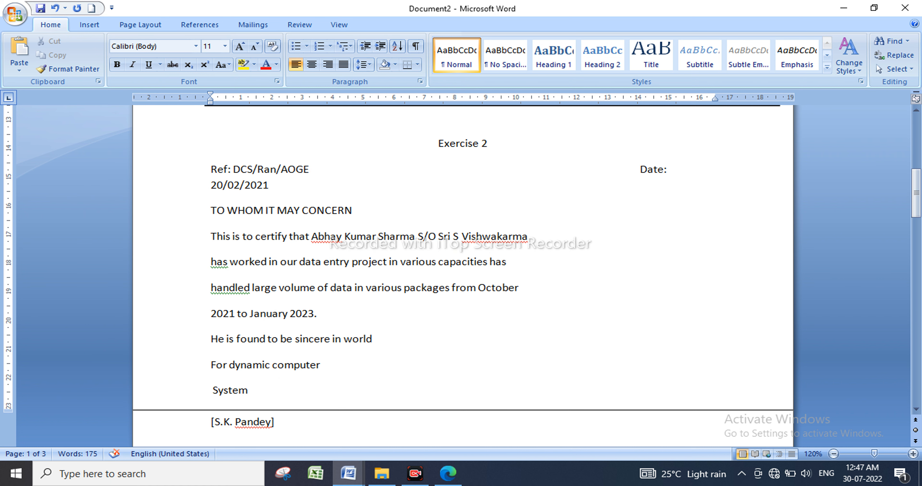
{"action": "key", "text": "BackSpace"}
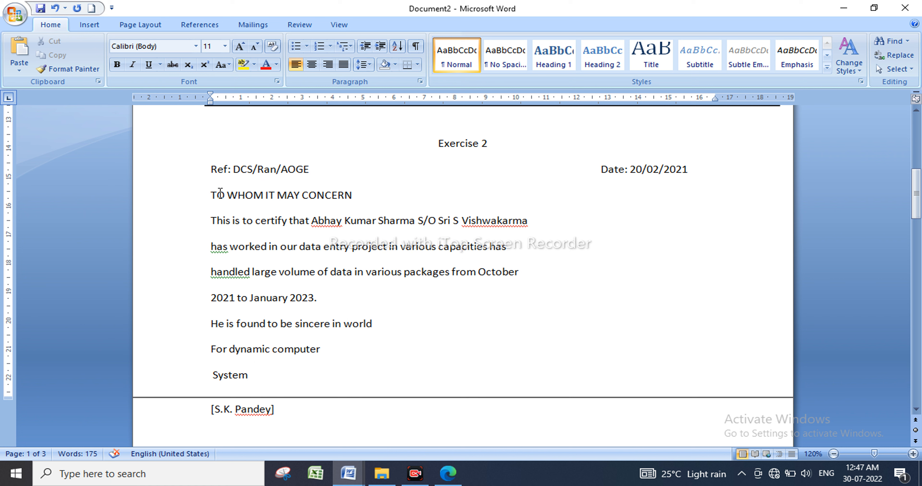
Centre TO WHOM IT MAY CONCERN and right-align the closing lines down to the signatory.
{"action": "left_click", "coordinate": [227, 195]}
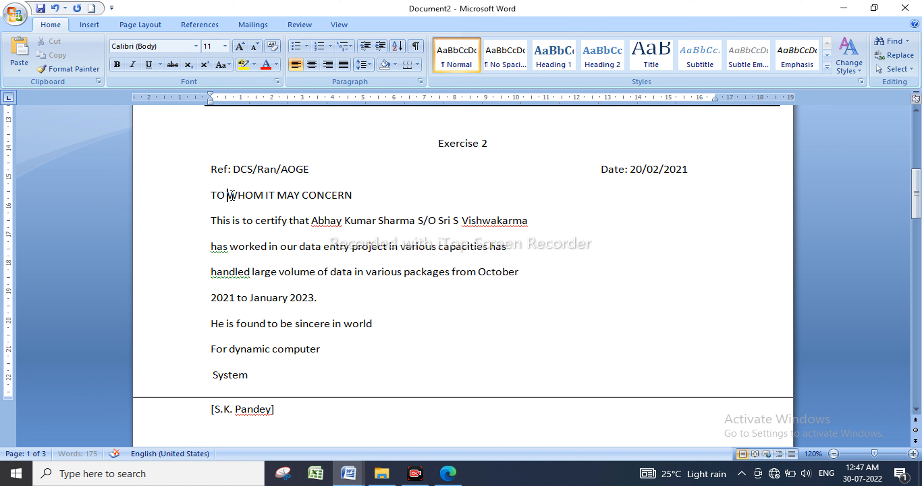
{"action": "left_click", "coordinate": [312, 67]}
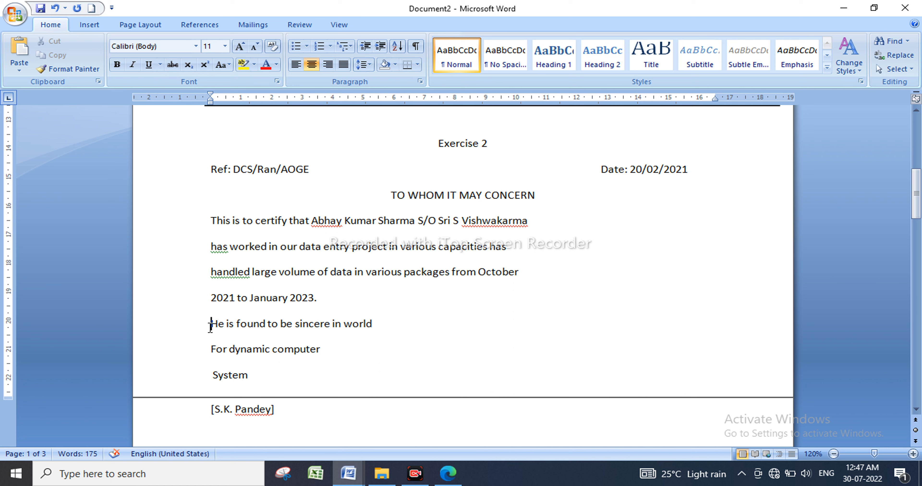
{"action": "left_click_drag", "start_coordinate": [211, 327], "coordinate": [278, 415]}
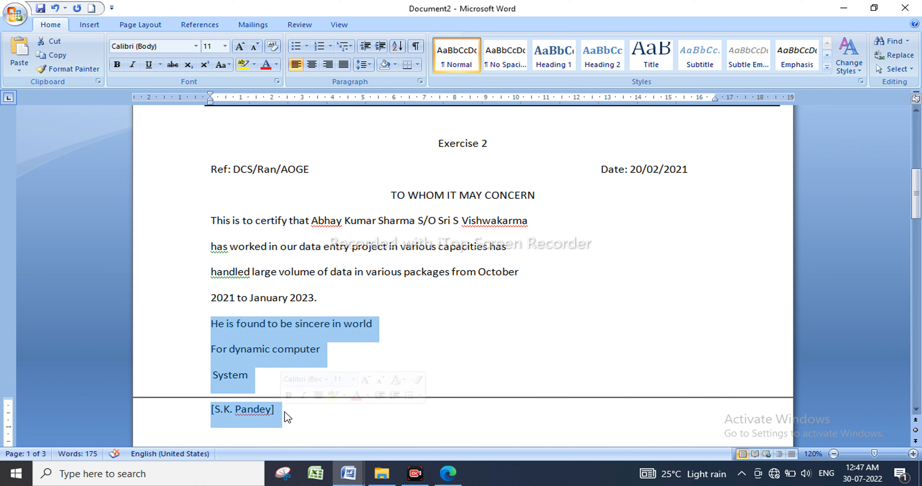
{"action": "left_click", "coordinate": [327, 65]}
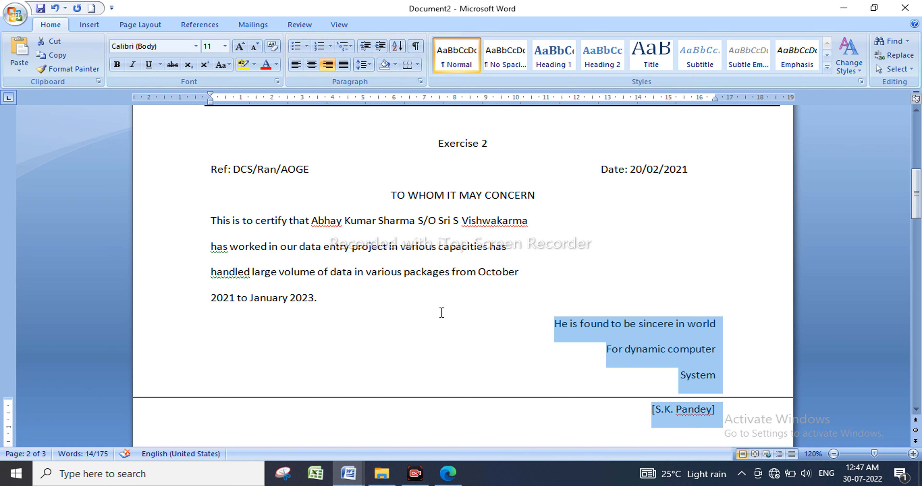
Set the Exercise 2 heading in italic, underlined Times New Roman.
{"action": "left_click_drag", "start_coordinate": [420, 143], "coordinate": [520, 142]}
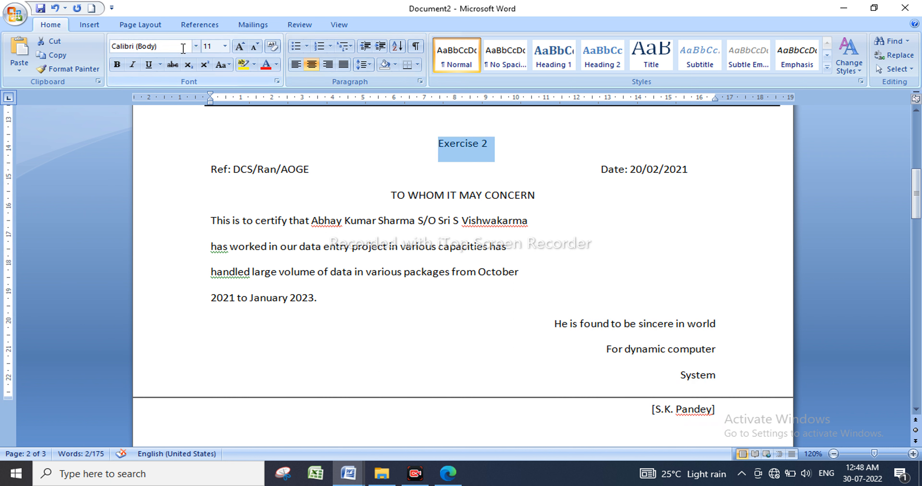
{"action": "left_click", "coordinate": [199, 48]}
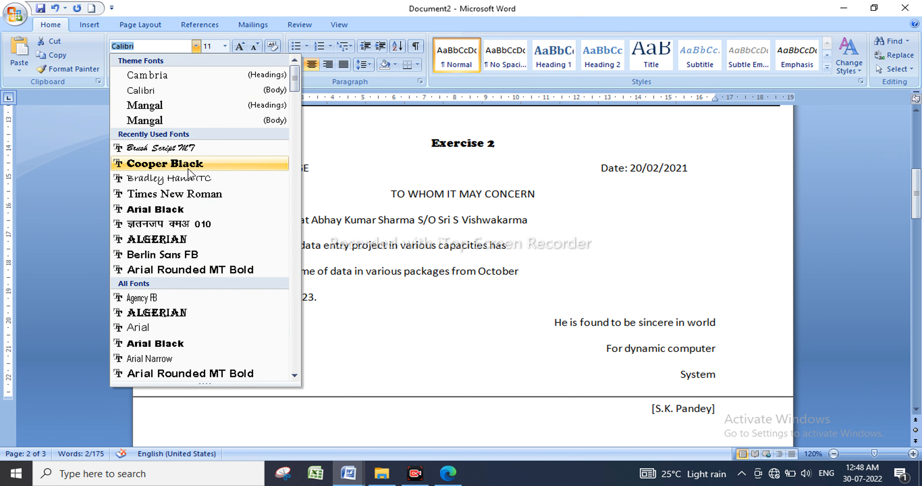
{"action": "left_click", "coordinate": [190, 197]}
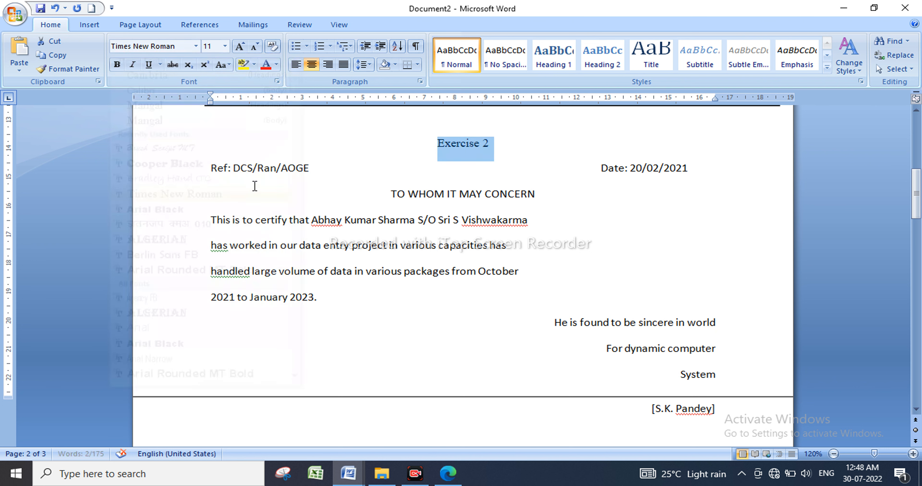
{"action": "left_click", "coordinate": [139, 65]}
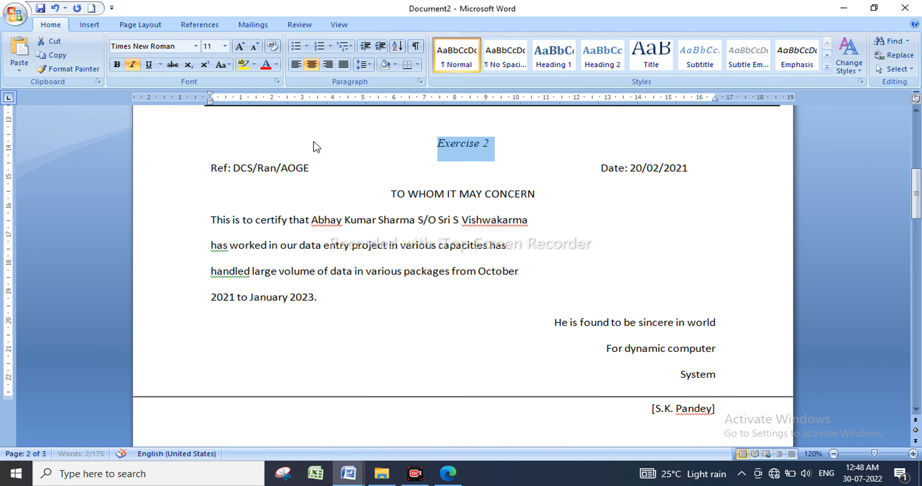
{"action": "left_click", "coordinate": [149, 64]}
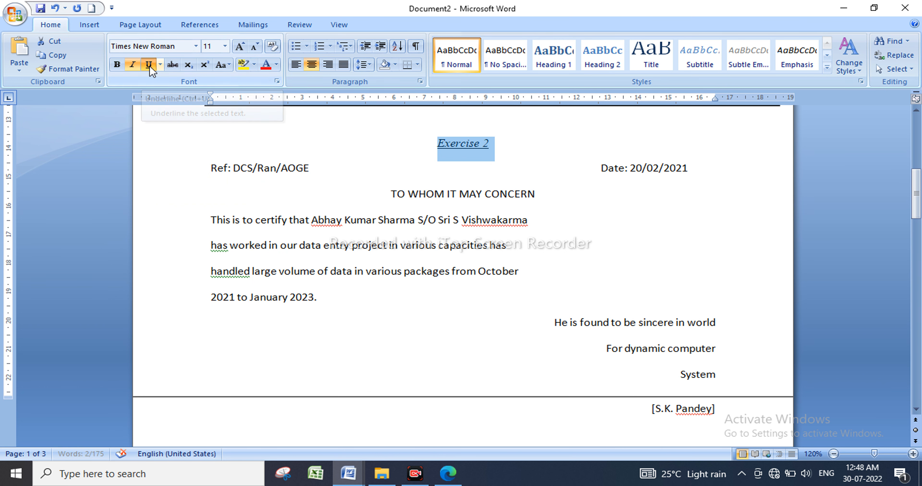
Enlarge the whole Exercise 2 letter from 11 to 12 pt.
{"action": "left_click_drag", "start_coordinate": [431, 137], "coordinate": [732, 404]}
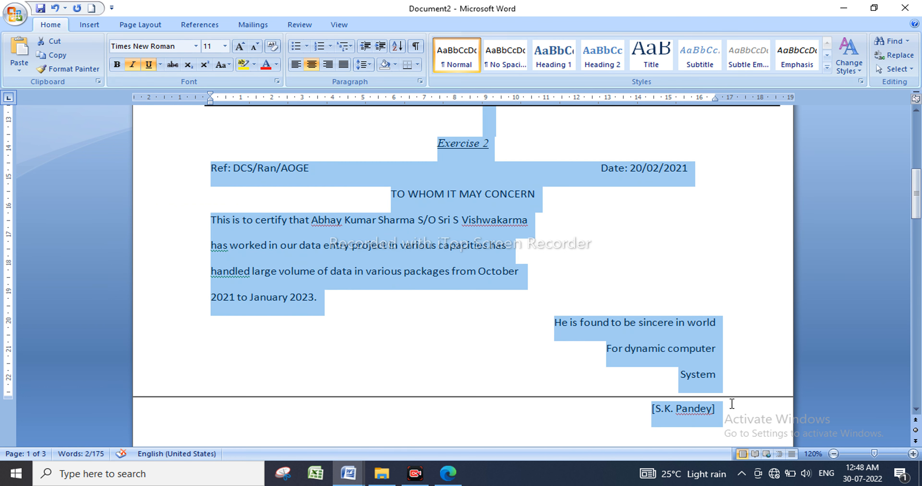
{"action": "left_click", "coordinate": [239, 48]}
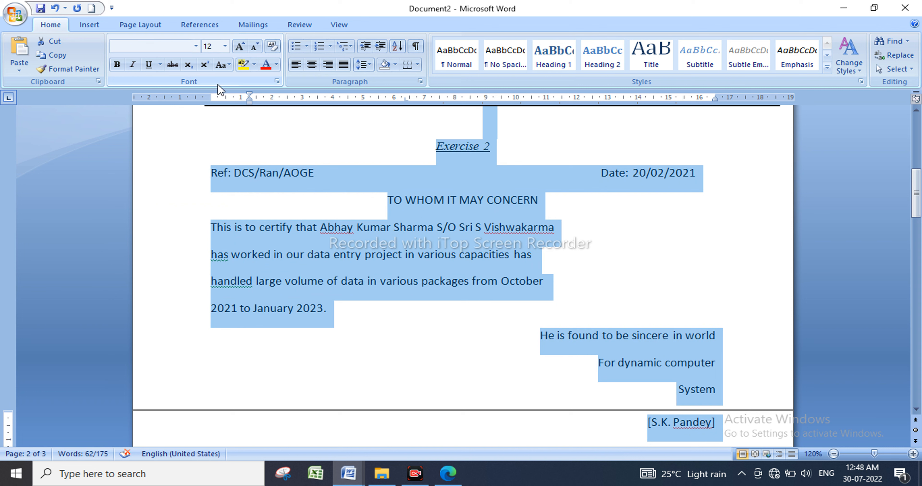
{"action": "left_click", "coordinate": [227, 174]}
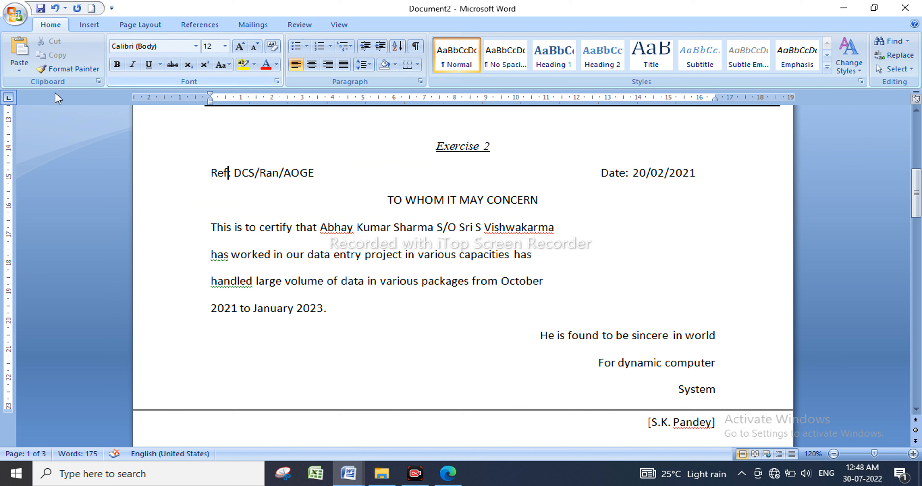
Bold the Ref and Date line, and bold and underline TO WHOM IT MAY CONCERN.
{"action": "left_click", "coordinate": [145, 178]}
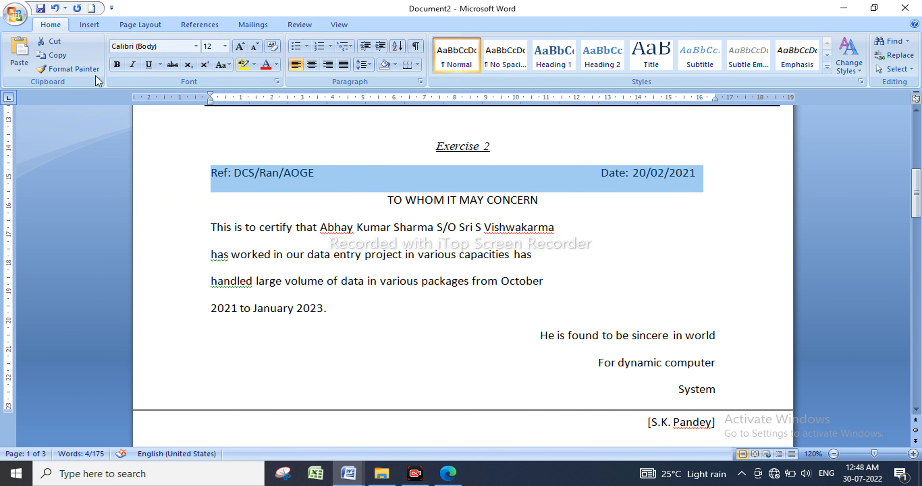
{"action": "left_click", "coordinate": [117, 65]}
{"action": "left_click", "coordinate": [153, 211]}
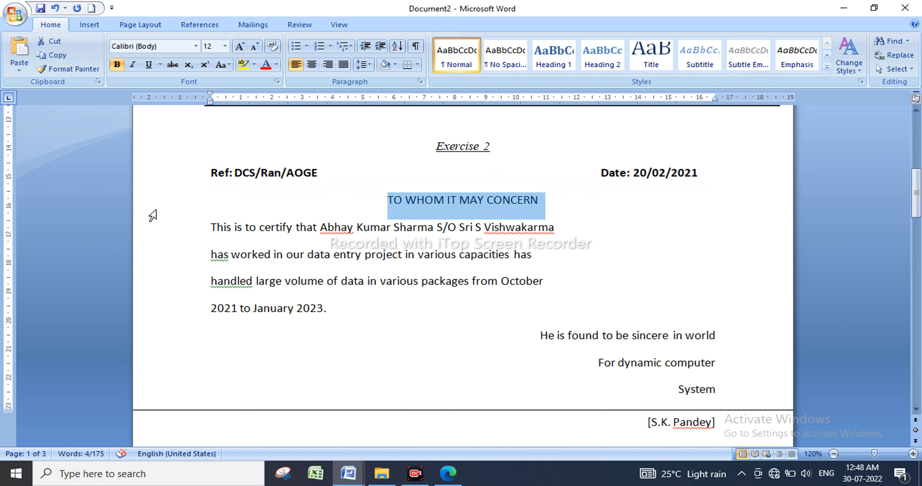
{"action": "left_click", "coordinate": [120, 67]}
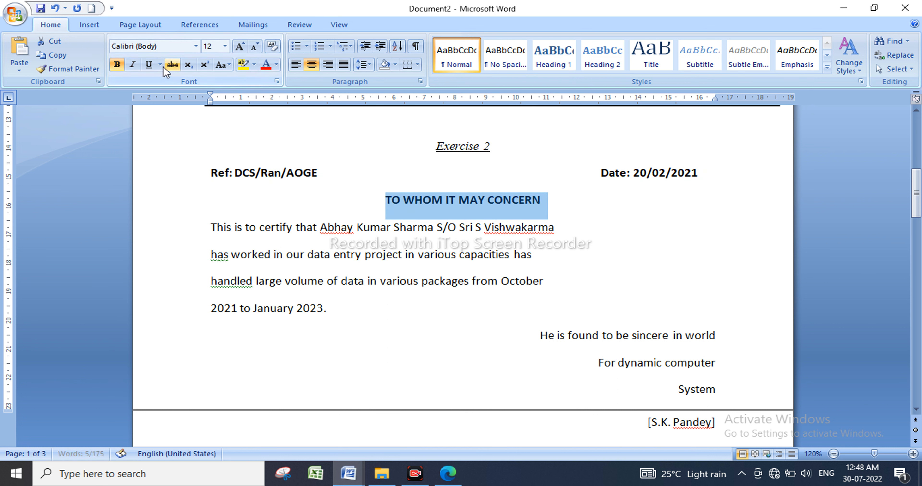
{"action": "left_click", "coordinate": [154, 67]}
{"action": "left_click", "coordinate": [381, 200]}
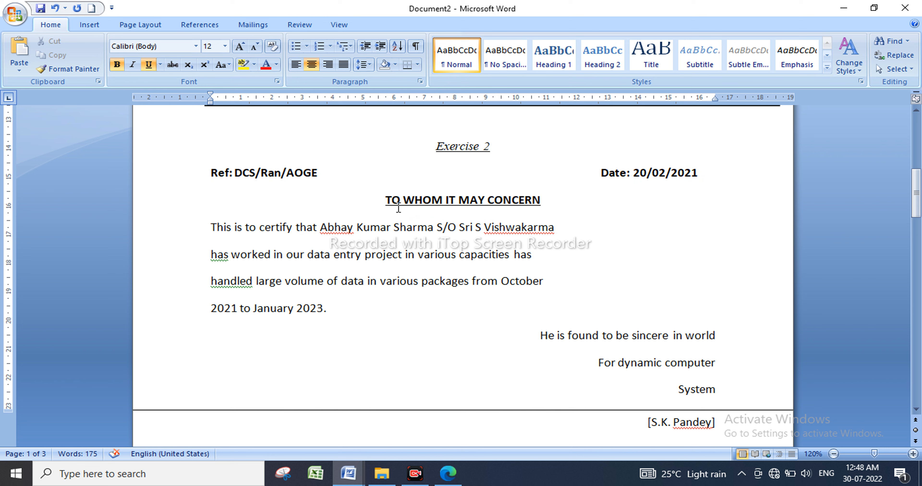
Set the TO WHOM IT MAY CONCERN heading in Cambria.
{"action": "left_click", "coordinate": [157, 212]}
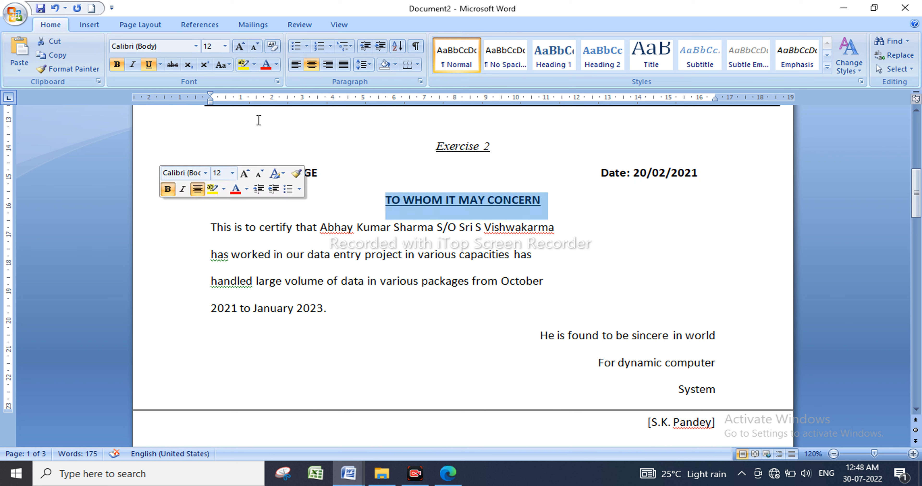
{"action": "left_click", "coordinate": [196, 47]}
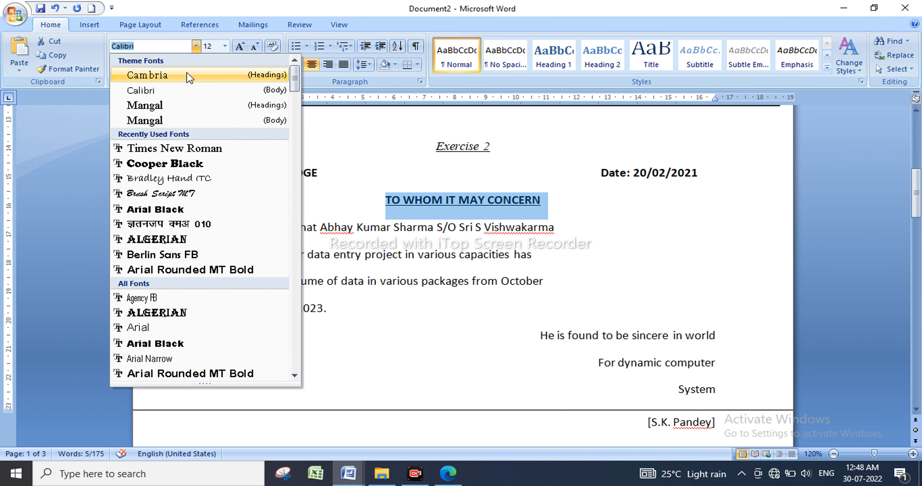
{"action": "left_click", "coordinate": [365, 227]}
{"action": "left_click_drag", "start_coordinate": [212, 226], "coordinate": [724, 431]}
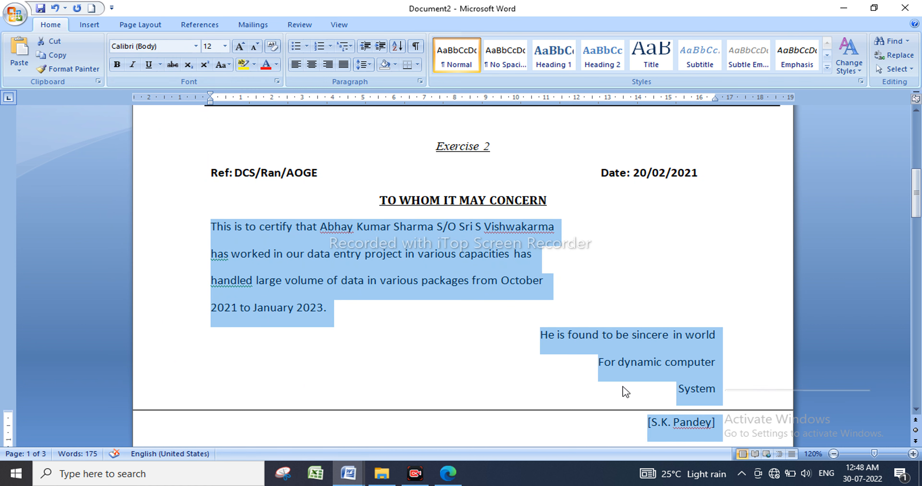
Set the selected letter body text in Cambria.
{"action": "left_click", "coordinate": [170, 50]}
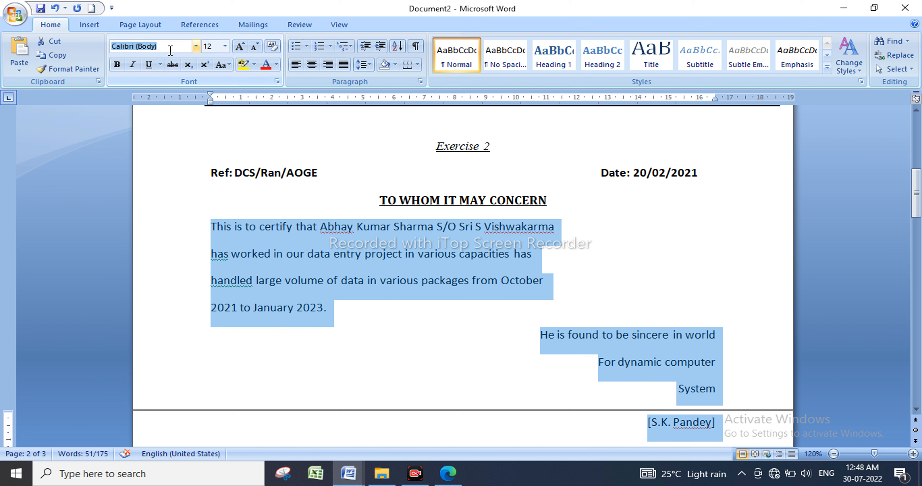
{"action": "type", "text": "Cambria"}
{"action": "key", "text": "Right"}
{"action": "key", "text": "Return"}
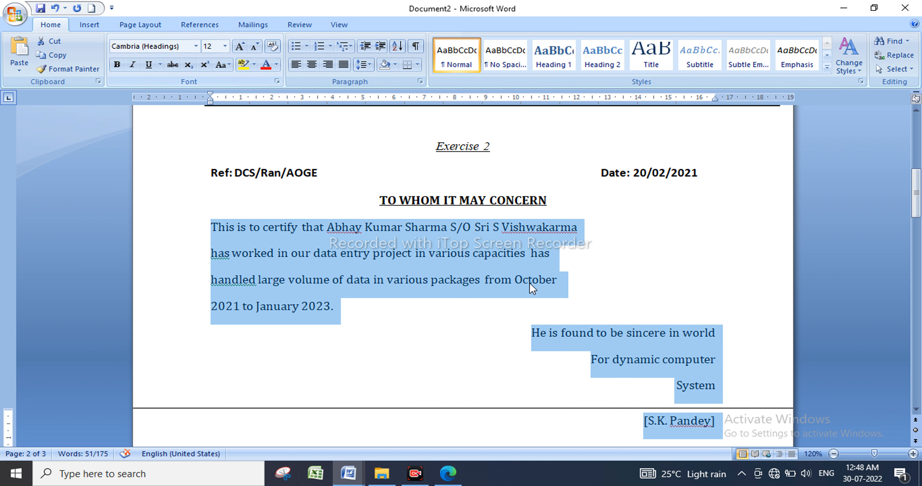
{"action": "left_click", "coordinate": [348, 318]}
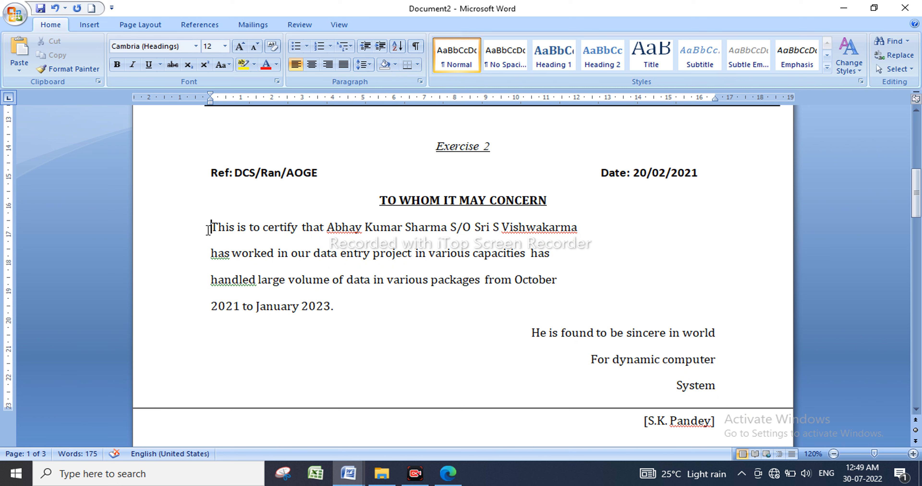
Make the main certificate paragraph 16 pt and justified.
{"action": "left_click_drag", "start_coordinate": [210, 229], "coordinate": [350, 317]}
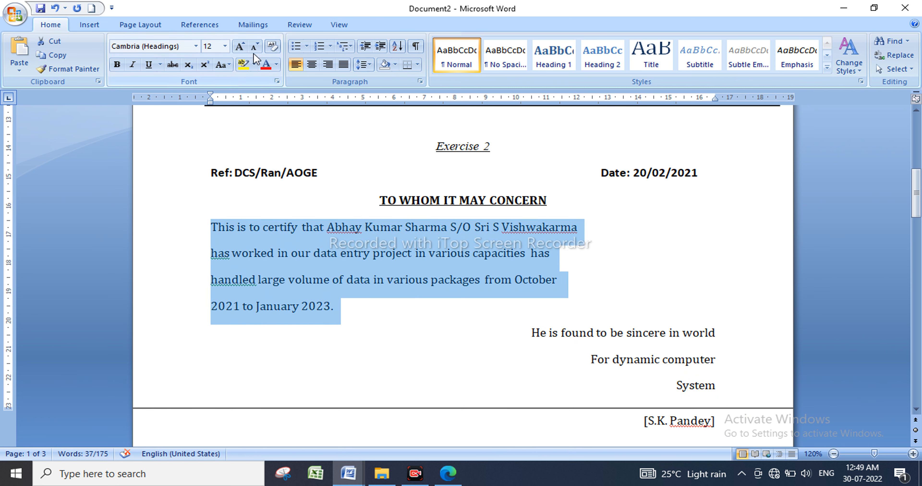
{"action": "left_click", "coordinate": [240, 47]}
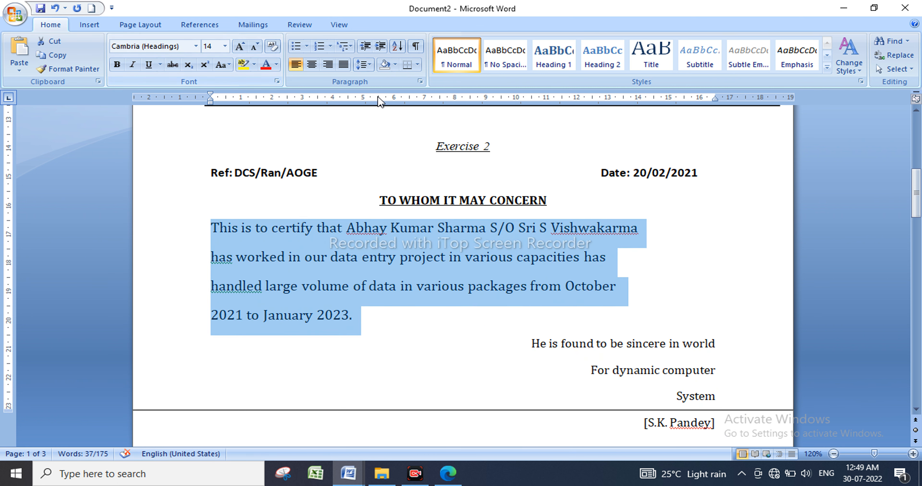
{"action": "left_click", "coordinate": [342, 65]}
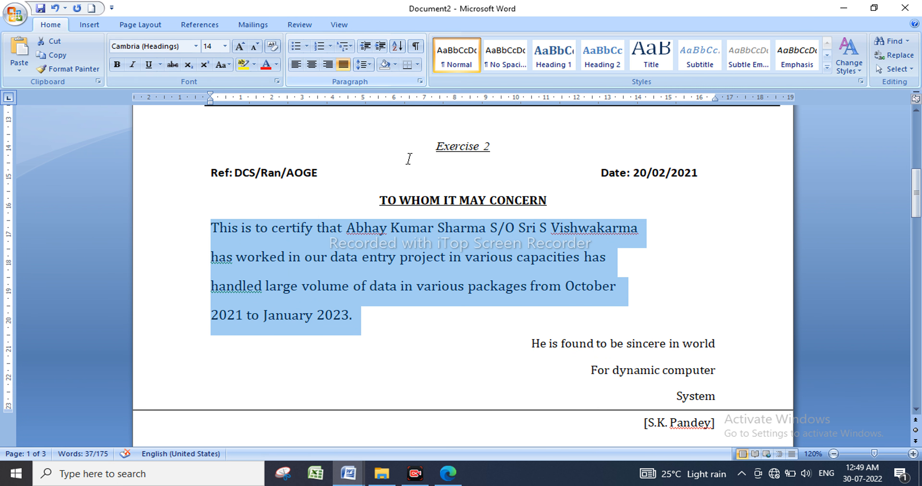
{"action": "left_click", "coordinate": [664, 232]}
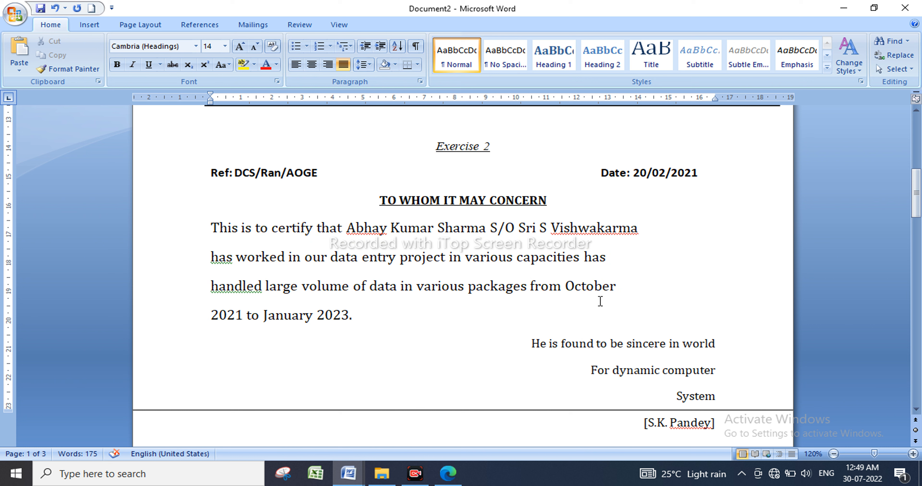
{"action": "left_click", "coordinate": [211, 229]}
{"action": "left_click", "coordinate": [361, 347], "text": "shift"}
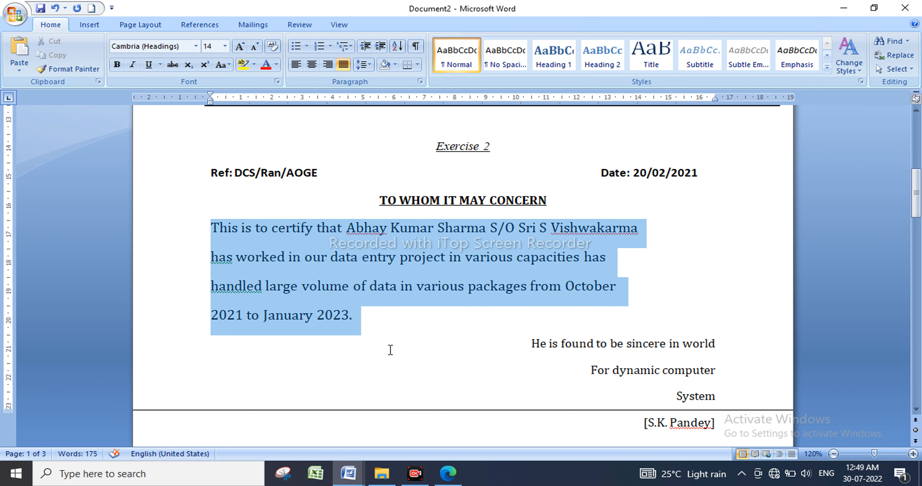
{"action": "left_click", "coordinate": [237, 47]}
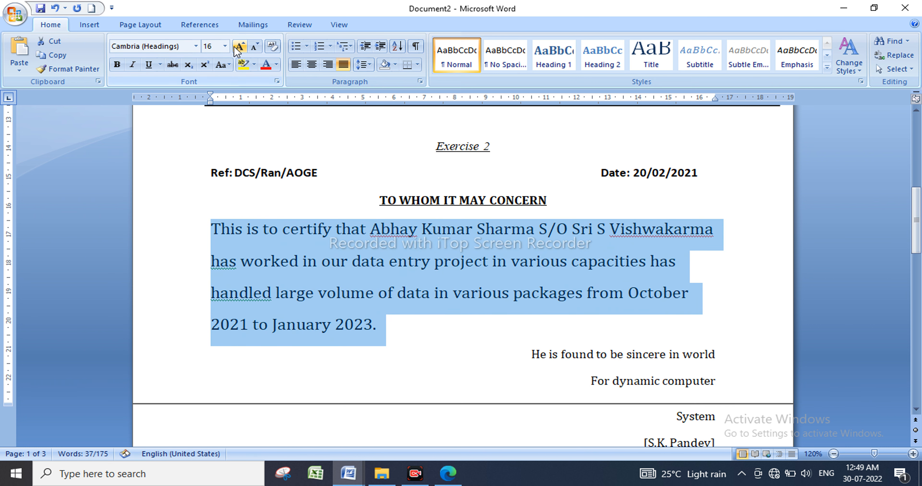
{"action": "left_click", "coordinate": [343, 65]}
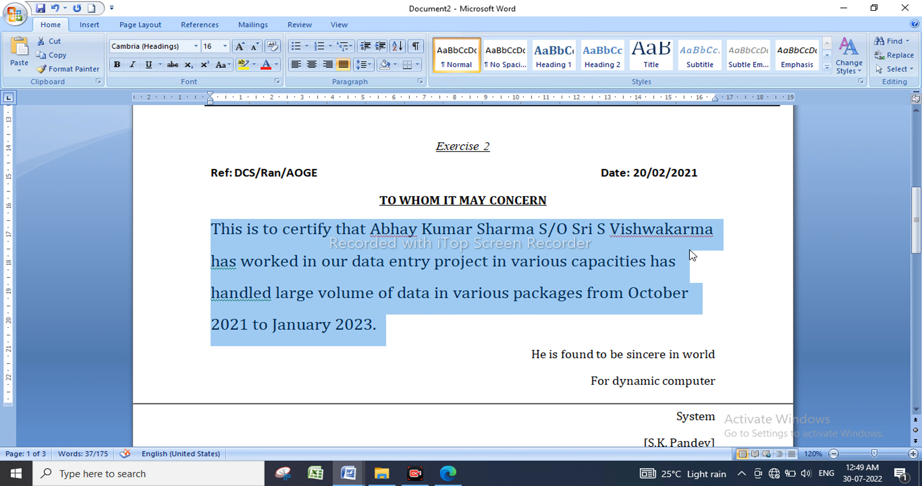
{"action": "left_click", "coordinate": [690, 229]}
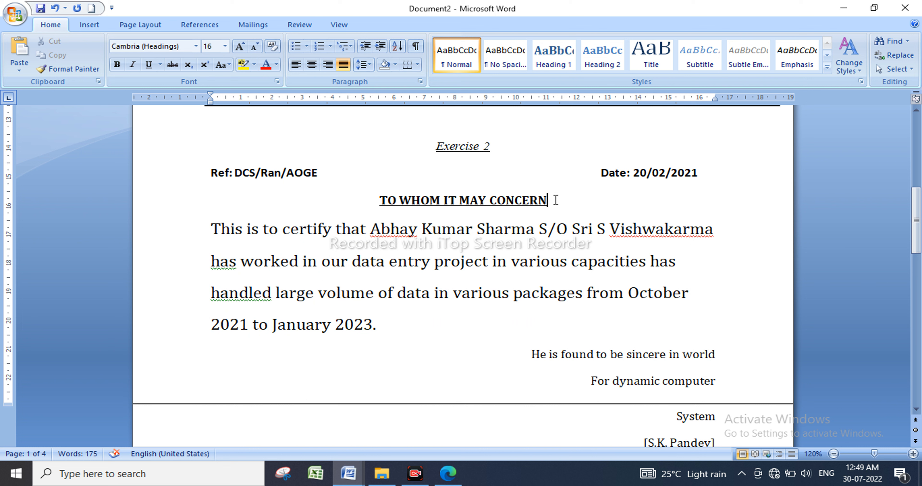
Enlarge the Exercise 2 title, Ref/Date line and TO WHOM heading text.
{"action": "left_click_drag", "start_coordinate": [553, 200], "coordinate": [290, 116]}
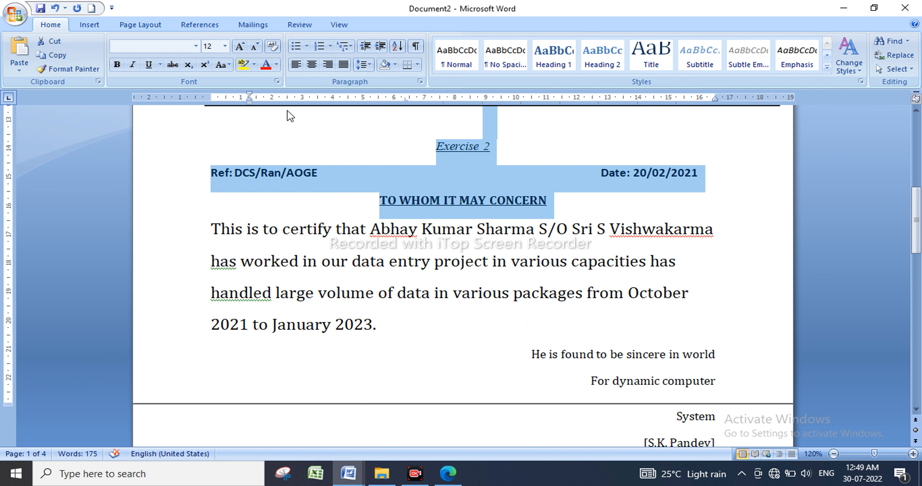
{"action": "left_click", "coordinate": [240, 45]}
{"action": "left_click", "coordinate": [630, 224]}
{"action": "scroll", "coordinate": [630, 224], "scroll_direction": "down", "scroll_amount": 1}
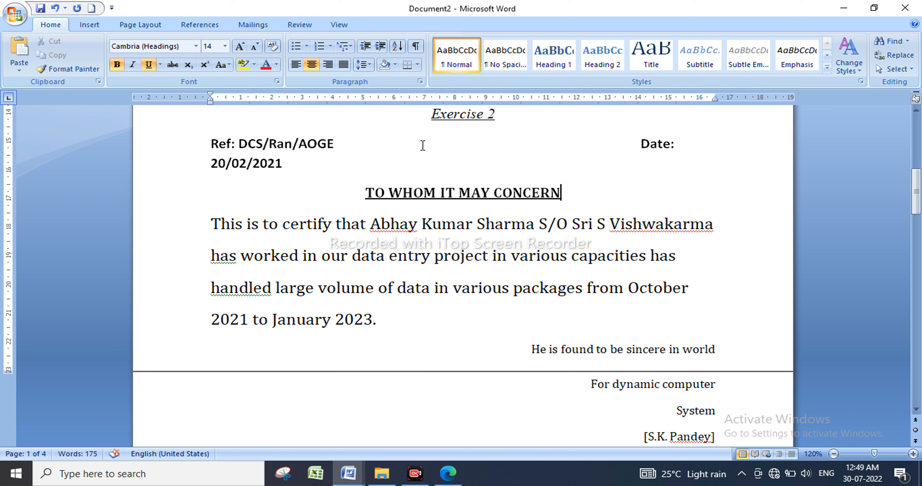
Remove a tab so Date sits on the Ref line, and grow the closing signature lines to 14 pt.
{"action": "left_click", "coordinate": [324, 146]}
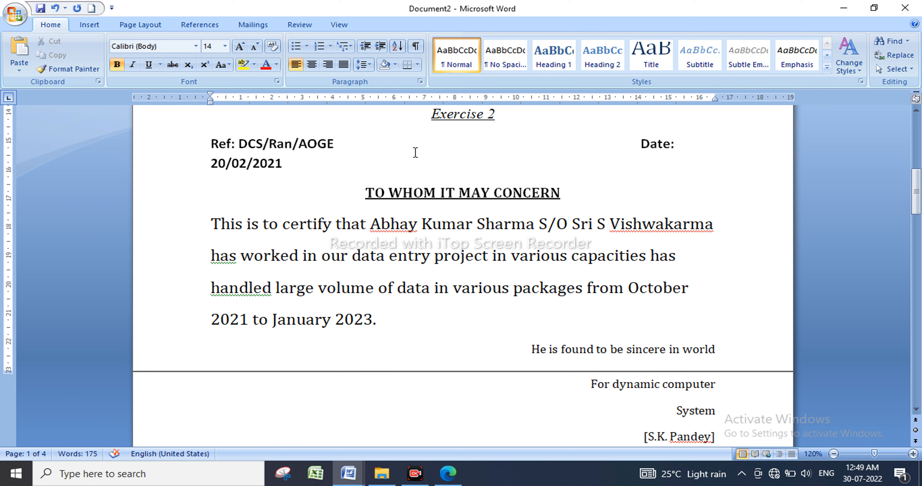
{"action": "key", "text": "BackSpace"}
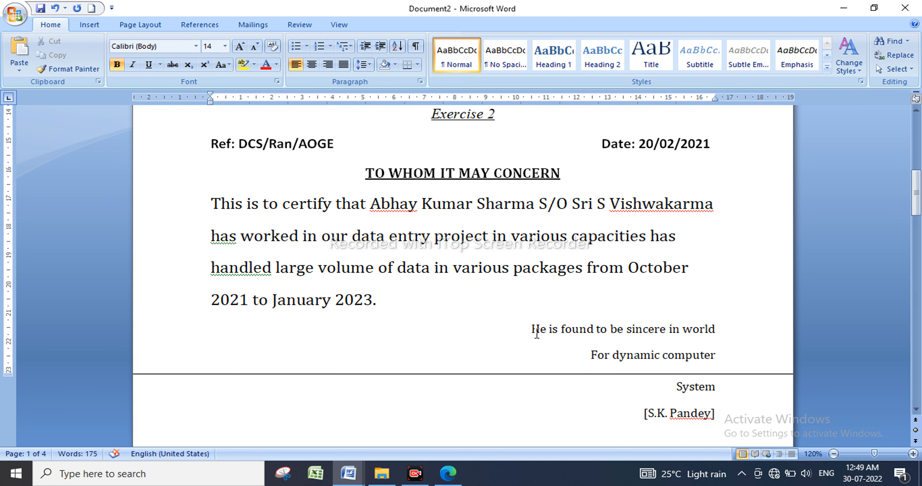
{"action": "left_click_drag", "start_coordinate": [531, 329], "coordinate": [715, 413]}
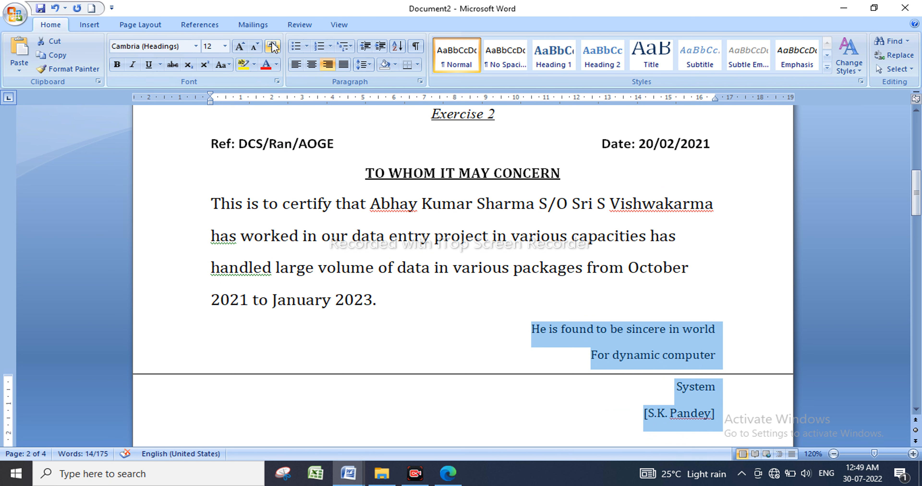
{"action": "left_click", "coordinate": [244, 45]}
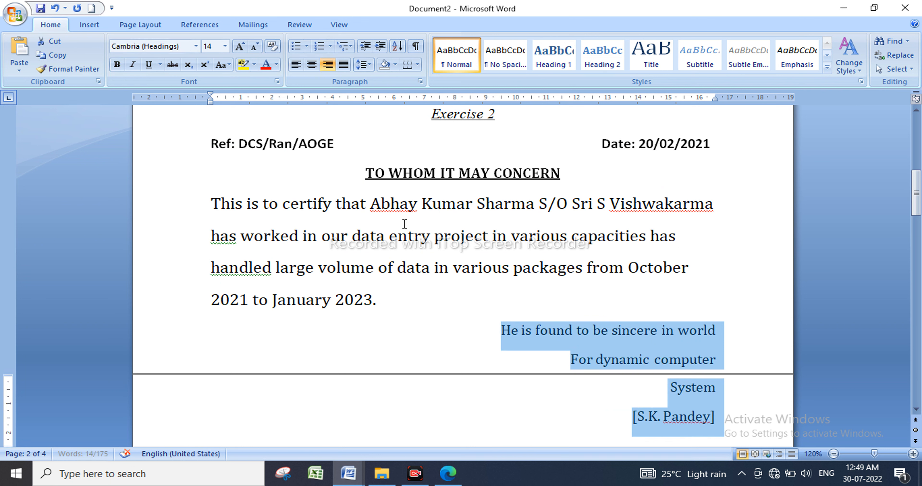
{"action": "scroll", "coordinate": [522, 372], "scroll_direction": "down", "scroll_amount": 2}
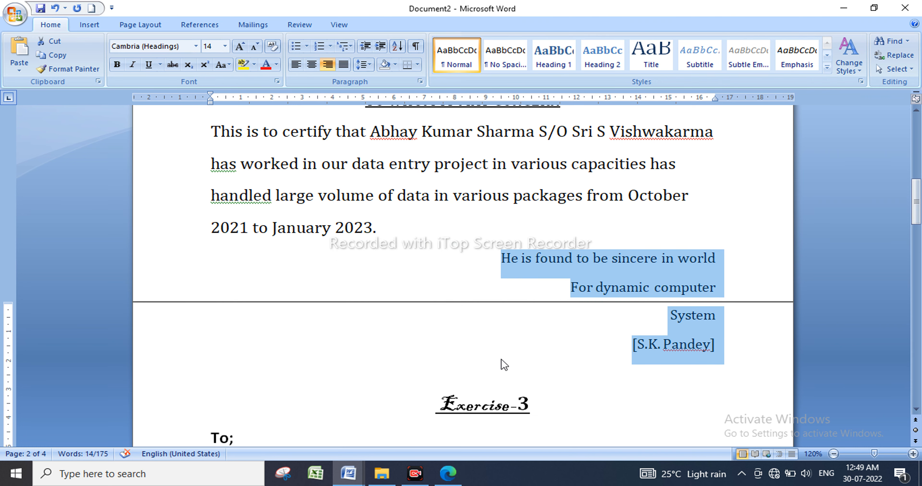
{"action": "scroll", "coordinate": [501, 365], "scroll_direction": "up", "scroll_amount": 1}
{"action": "scroll", "coordinate": [517, 322], "scroll_direction": "up", "scroll_amount": 6}
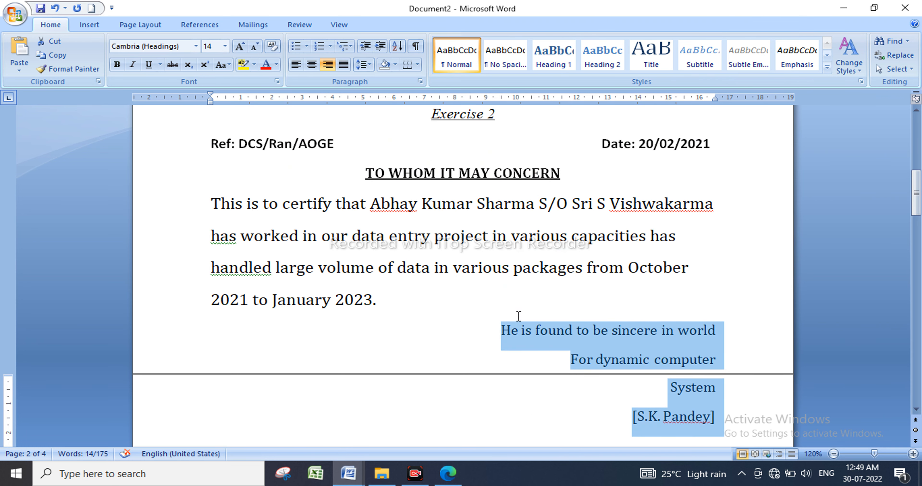
Delete the empty line below the separator.
{"action": "scroll", "coordinate": [411, 288], "scroll_direction": "up", "scroll_amount": 6}
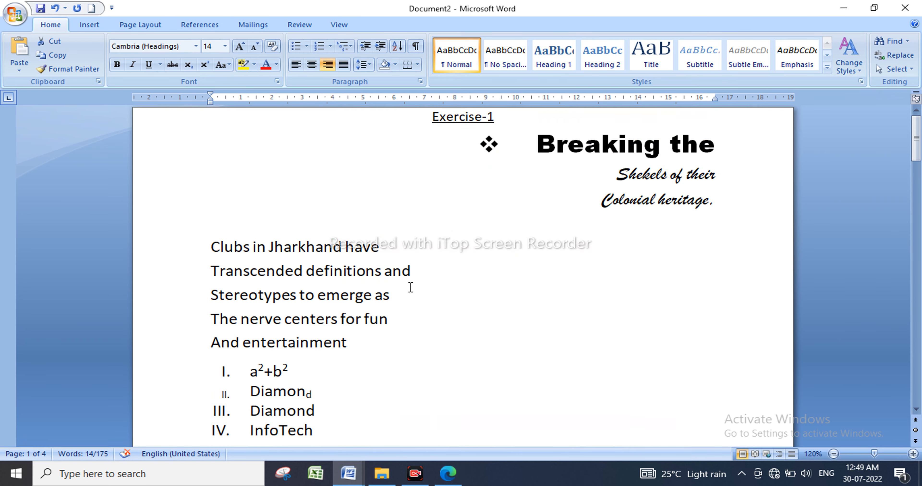
{"action": "scroll", "coordinate": [439, 288], "scroll_direction": "down", "scroll_amount": 6}
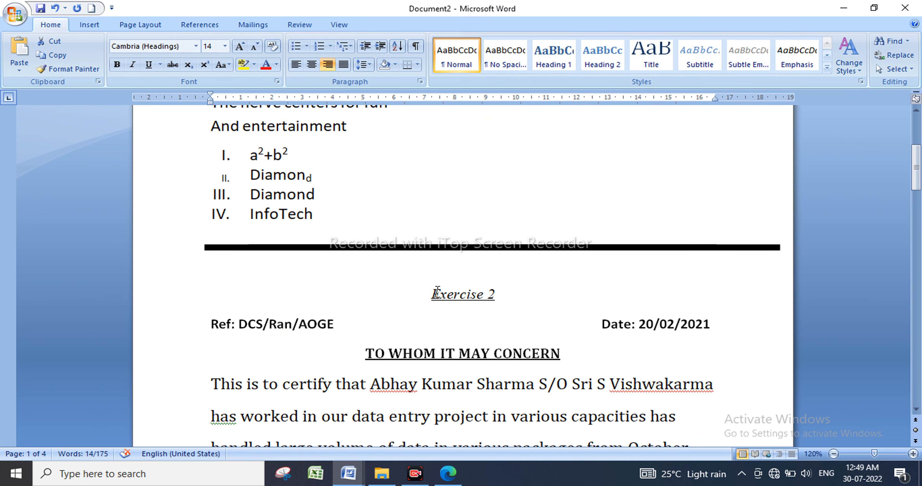
{"action": "left_click", "coordinate": [439, 271]}
{"action": "key", "text": "BackSpace"}
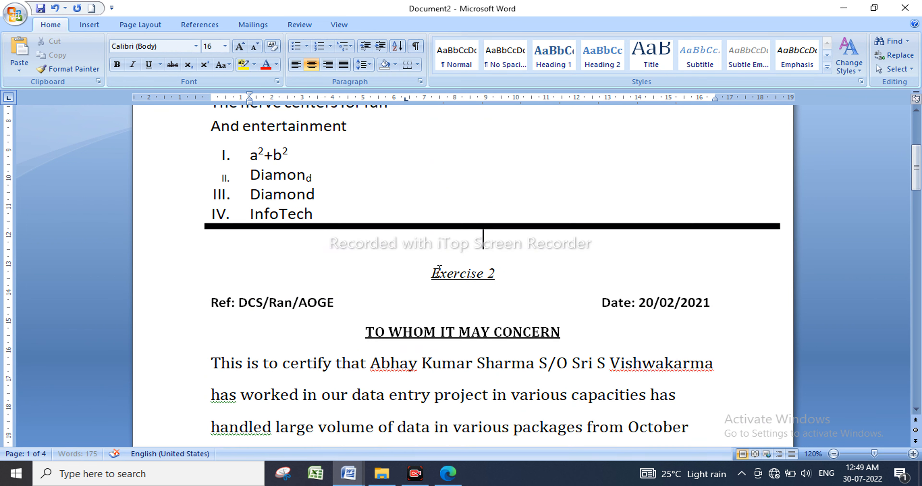
{"action": "key", "text": "BackSpace"}
{"action": "key", "text": "BackSpace"}
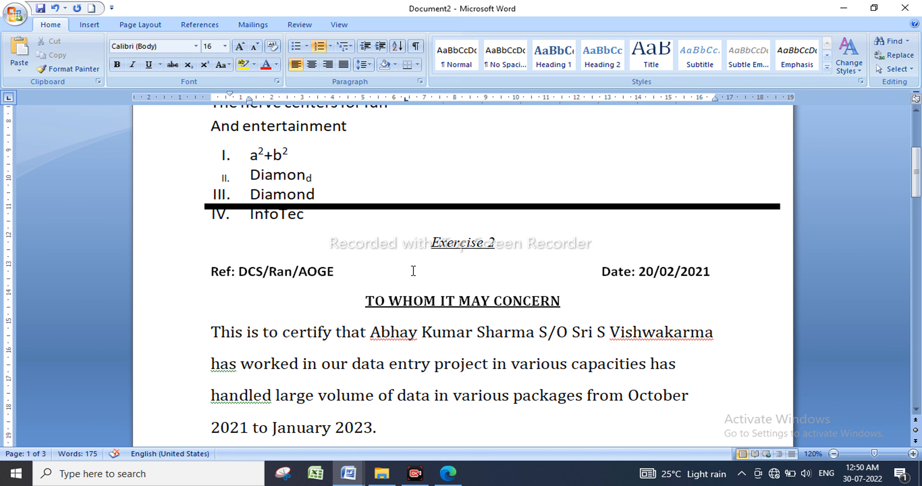
Delete the four numbered list items under the Clubs in Jharkhand text, from Diamond down.
{"action": "scroll", "coordinate": [413, 340], "scroll_direction": "down", "scroll_amount": 3}
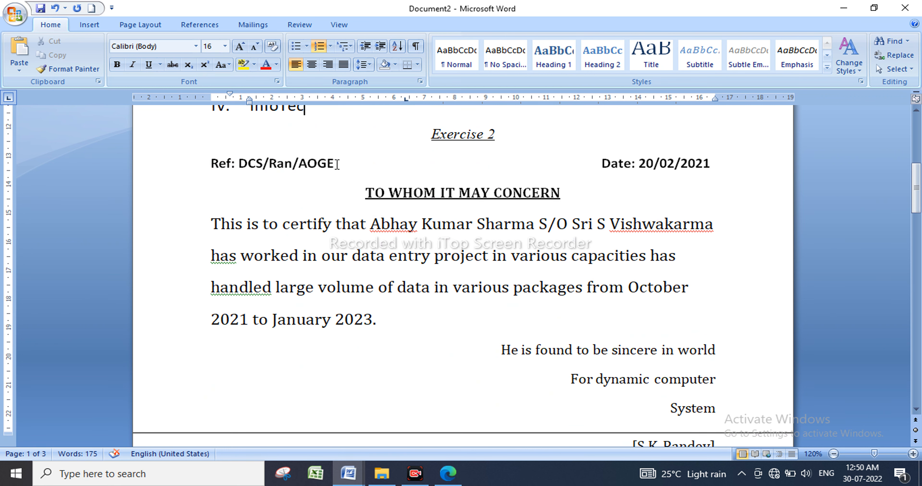
{"action": "scroll", "coordinate": [335, 165], "scroll_direction": "up", "scroll_amount": 1}
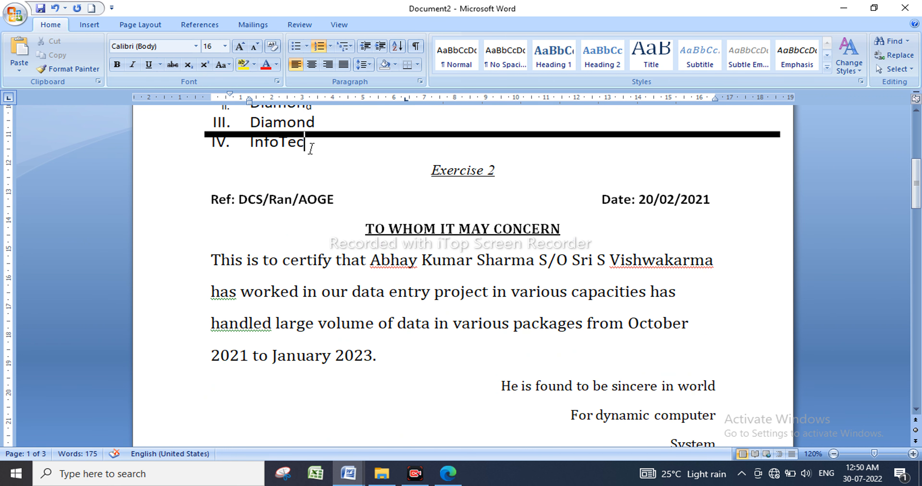
{"action": "left_click_drag", "start_coordinate": [310, 149], "coordinate": [250, 120]}
{"action": "left_click", "coordinate": [181, 118]}
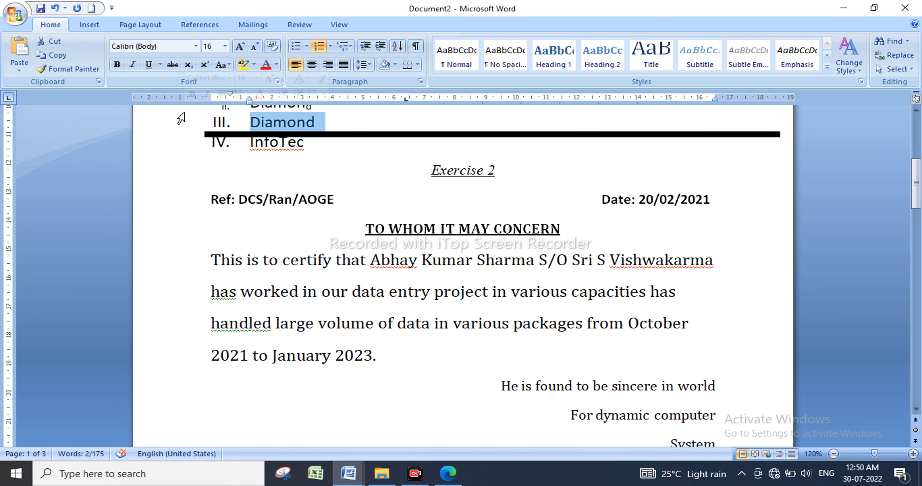
{"action": "left_click_drag", "start_coordinate": [314, 145], "coordinate": [190, 253]}
{"action": "key", "text": "Delete"}
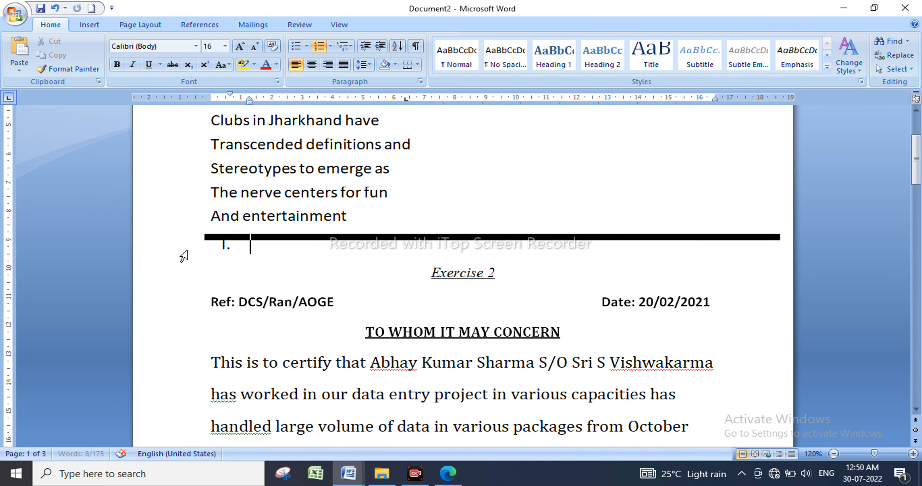
{"action": "scroll", "coordinate": [184, 268], "scroll_direction": "down", "scroll_amount": 5}
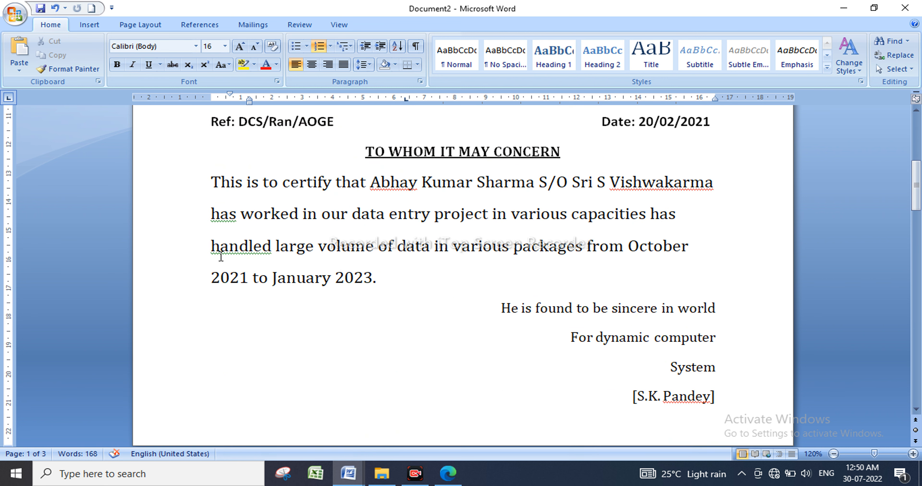
{"action": "scroll", "coordinate": [214, 243], "scroll_direction": "up", "scroll_amount": 1}
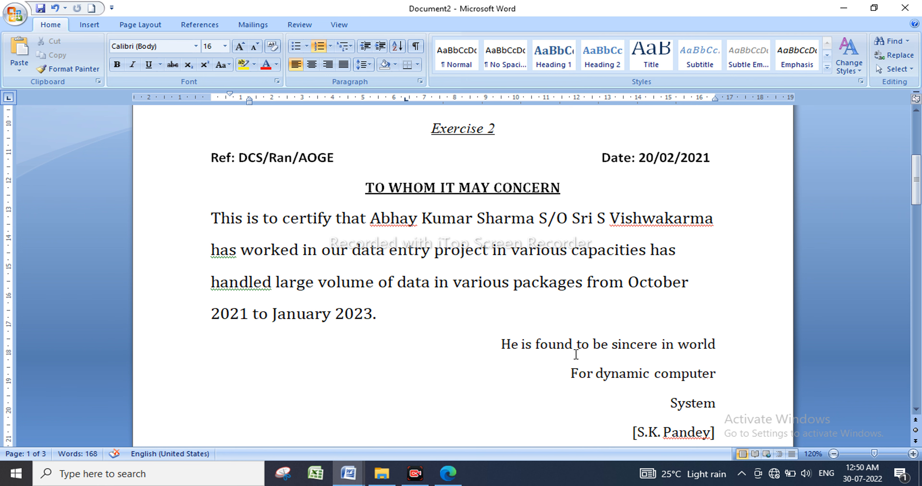
Scroll past the finished Exercise 2 letter until the Exercise-3 heading tops the window.
{"action": "scroll", "coordinate": [576, 355], "scroll_direction": "down", "scroll_amount": 10}
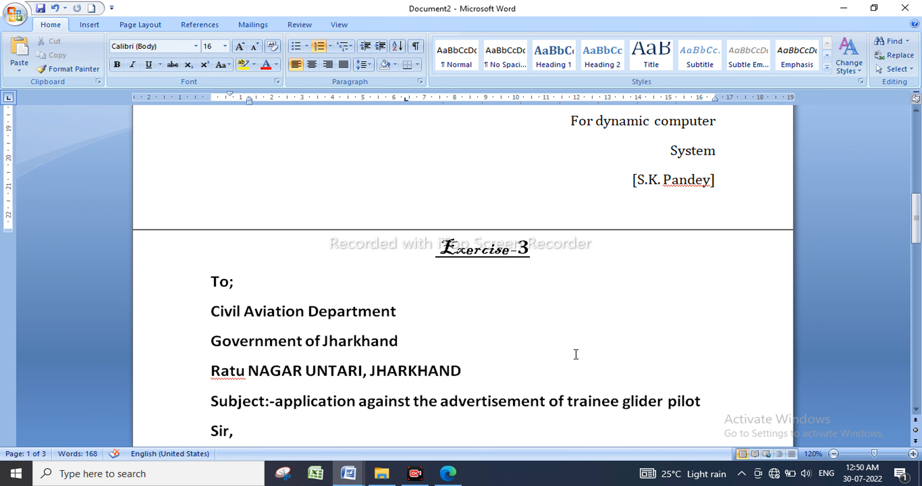
{"action": "scroll", "coordinate": [576, 355], "scroll_direction": "down", "scroll_amount": 1}
{"action": "scroll", "coordinate": [576, 354], "scroll_direction": "up", "scroll_amount": 2}
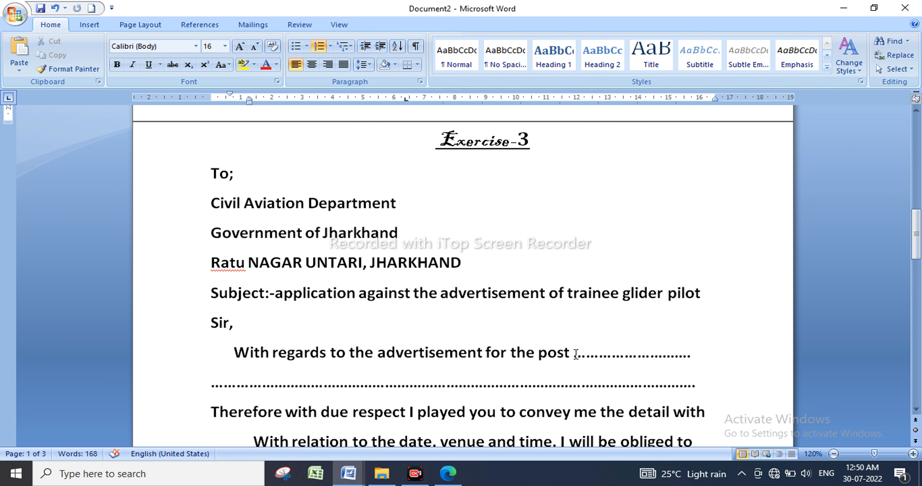
{"action": "scroll", "coordinate": [576, 354], "scroll_direction": "down", "scroll_amount": 4}
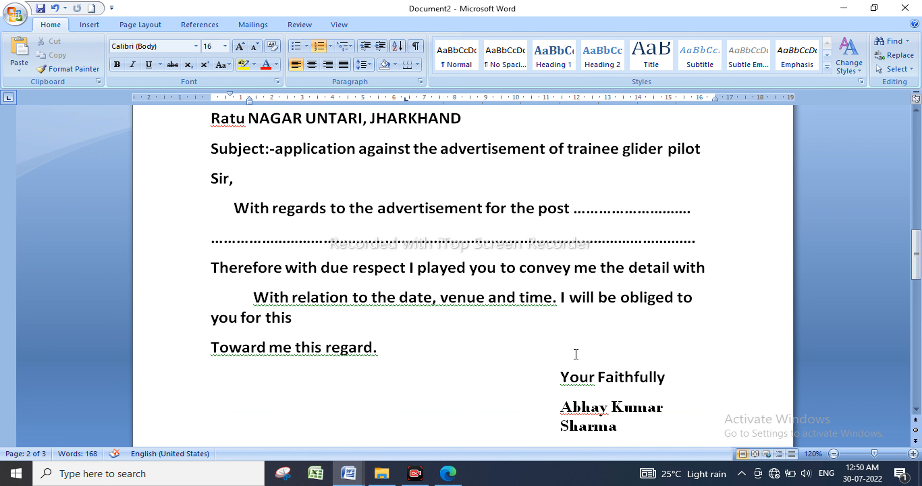
{"action": "scroll", "coordinate": [576, 354], "scroll_direction": "up", "scroll_amount": 4}
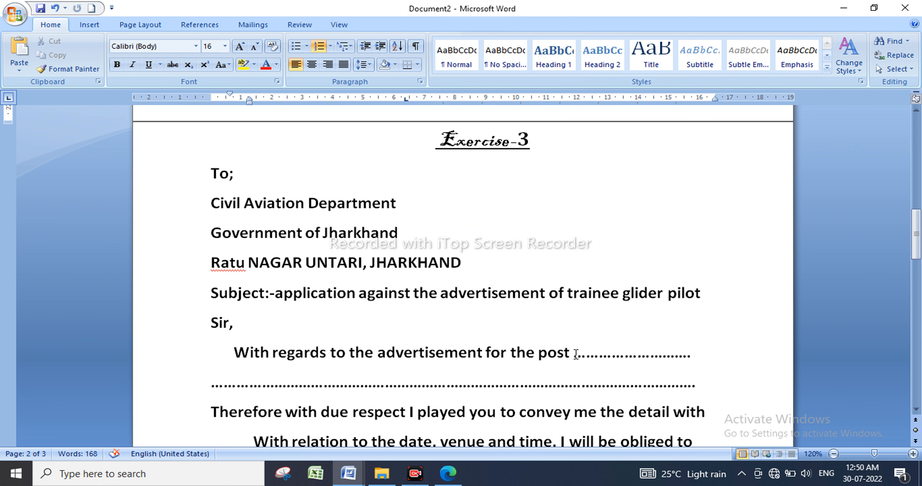
Select the Exercise-3 heading and change its font to Cambria.
{"action": "double_click", "coordinate": [472, 144]}
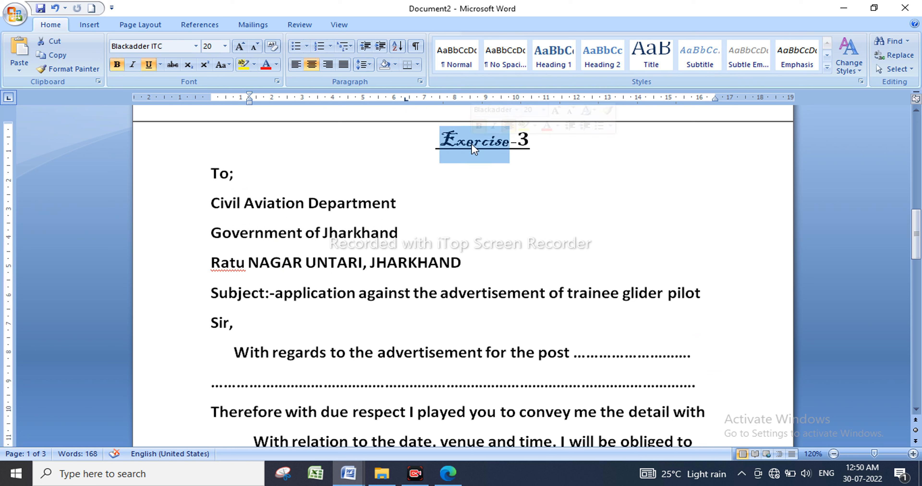
{"action": "left_click_drag", "start_coordinate": [536, 145], "coordinate": [383, 144]}
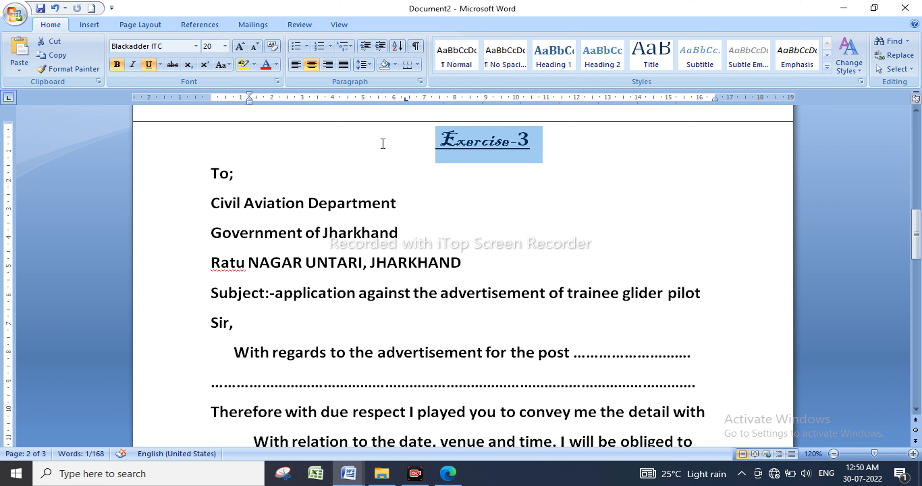
{"action": "left_click", "coordinate": [167, 46]}
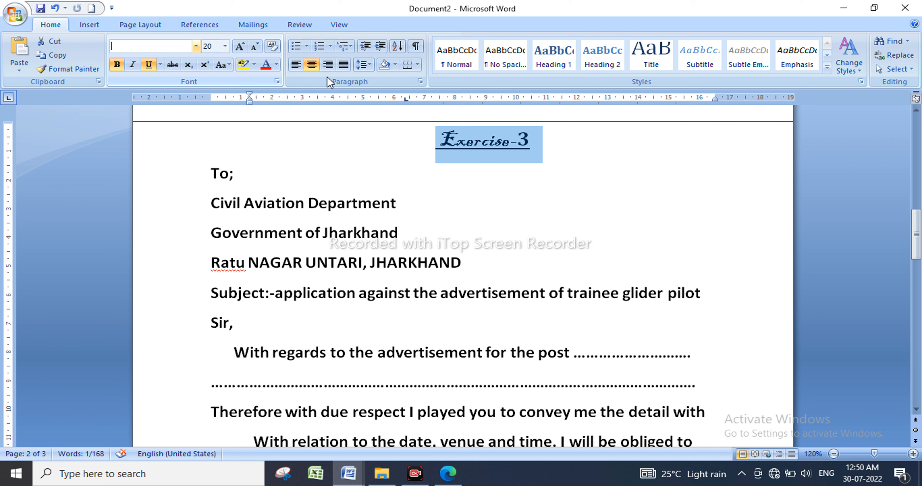
{"action": "left_click", "coordinate": [488, 145]}
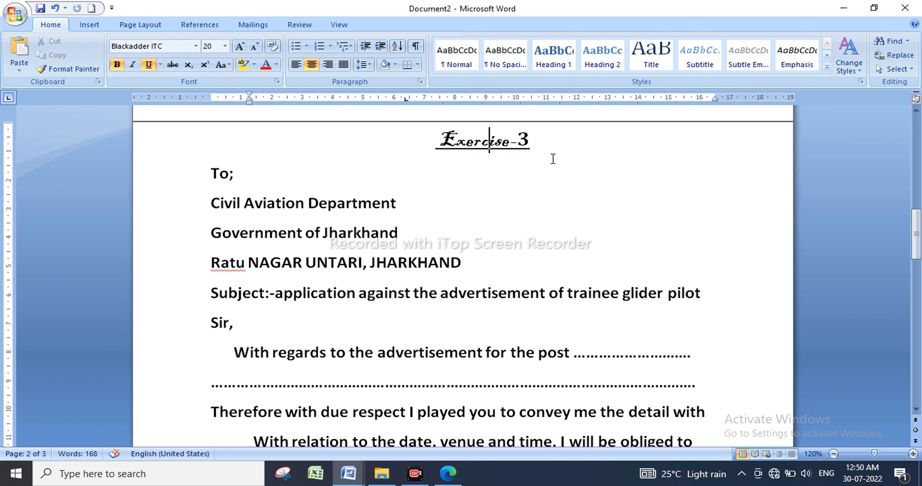
{"action": "triple_click", "coordinate": [554, 150]}
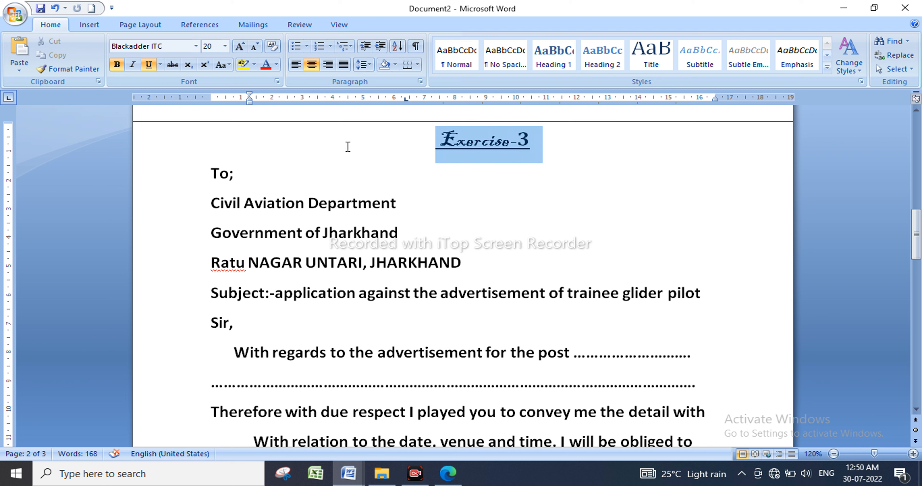
{"action": "left_click", "coordinate": [196, 46]}
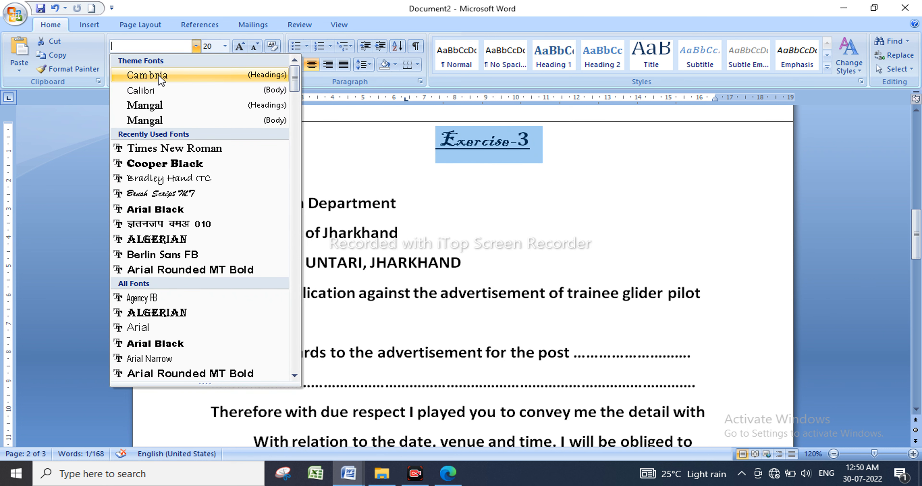
{"action": "left_click", "coordinate": [173, 76]}
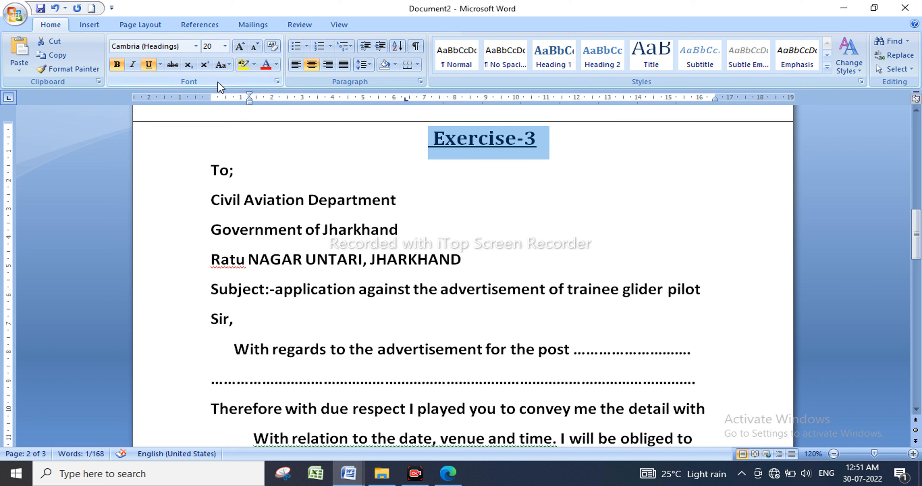
Give the heading a red double underline and make its text red.
{"action": "left_click", "coordinate": [160, 65]}
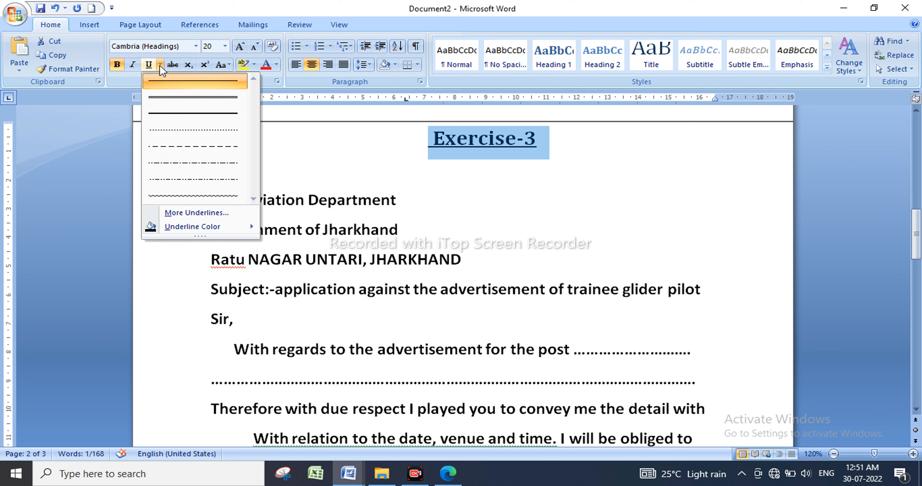
{"action": "left_click", "coordinate": [176, 102]}
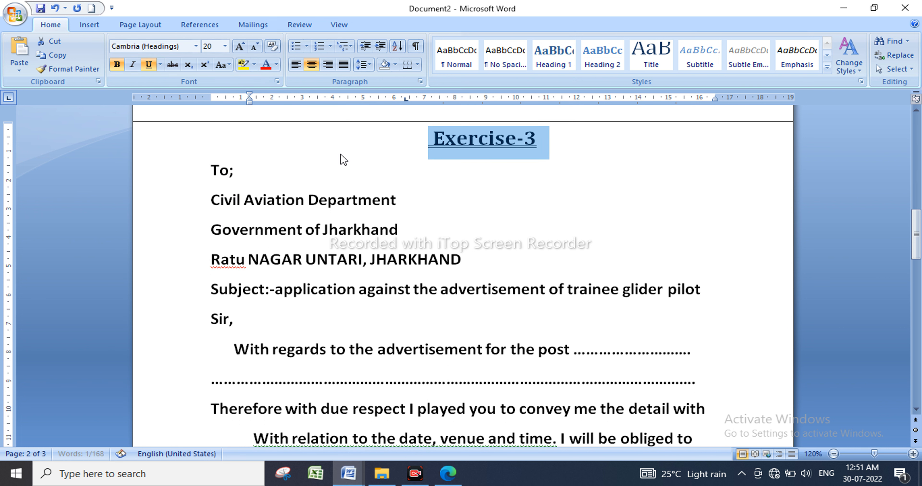
{"action": "left_click", "coordinate": [160, 65]}
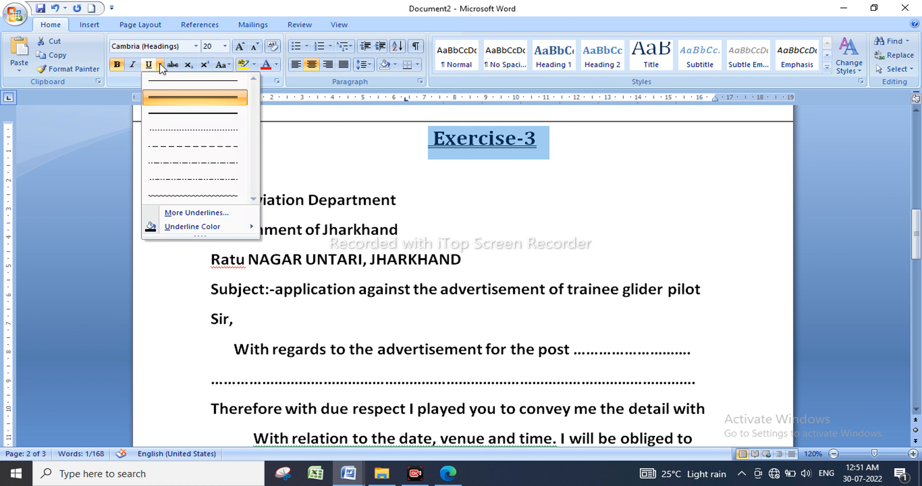
{"action": "mouse_move", "coordinate": [195, 228]}
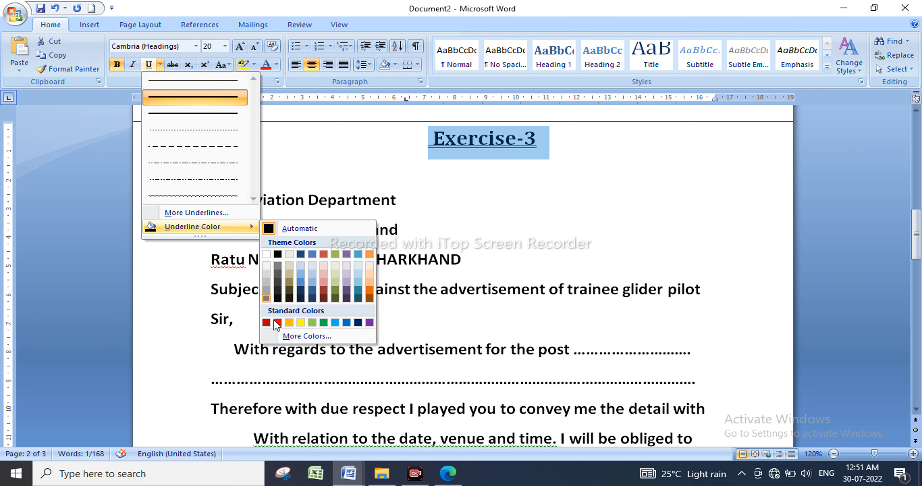
{"action": "left_click", "coordinate": [281, 323]}
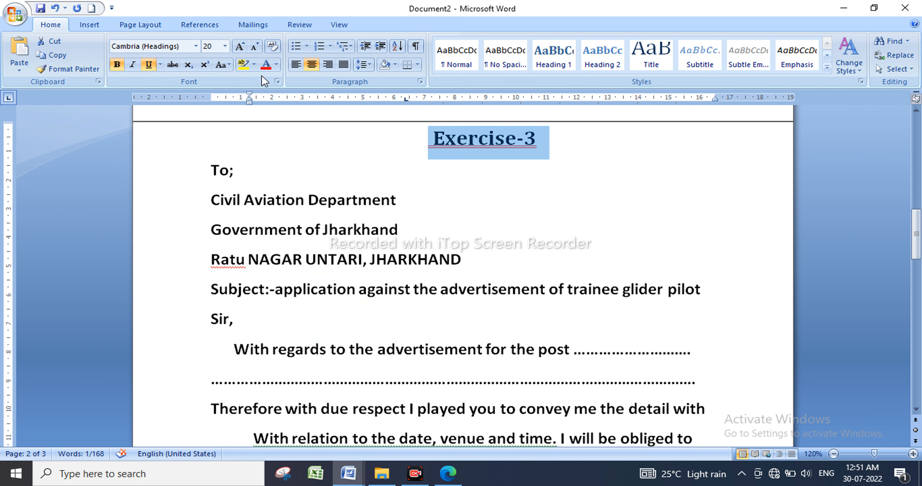
{"action": "left_click", "coordinate": [270, 64]}
{"action": "left_click", "coordinate": [507, 162]}
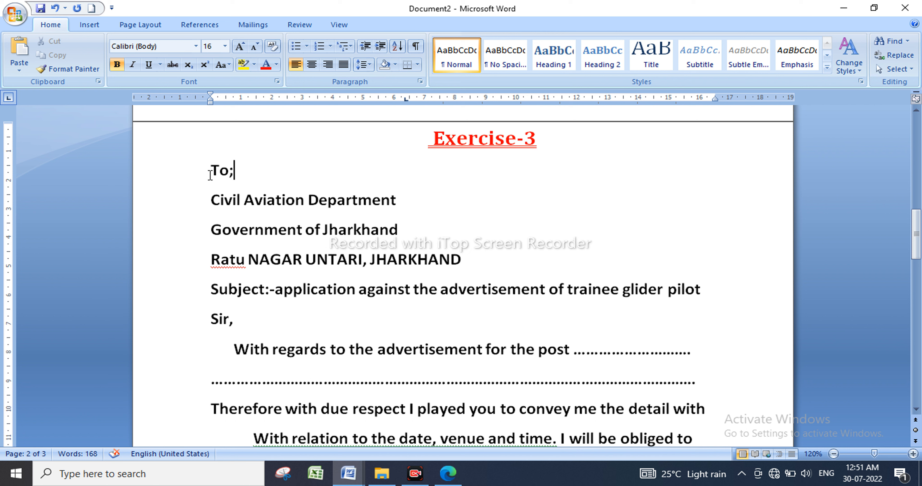
Colour the address lines from To; through Government of Jharkhand red.
{"action": "left_click_drag", "start_coordinate": [210, 174], "coordinate": [410, 229]}
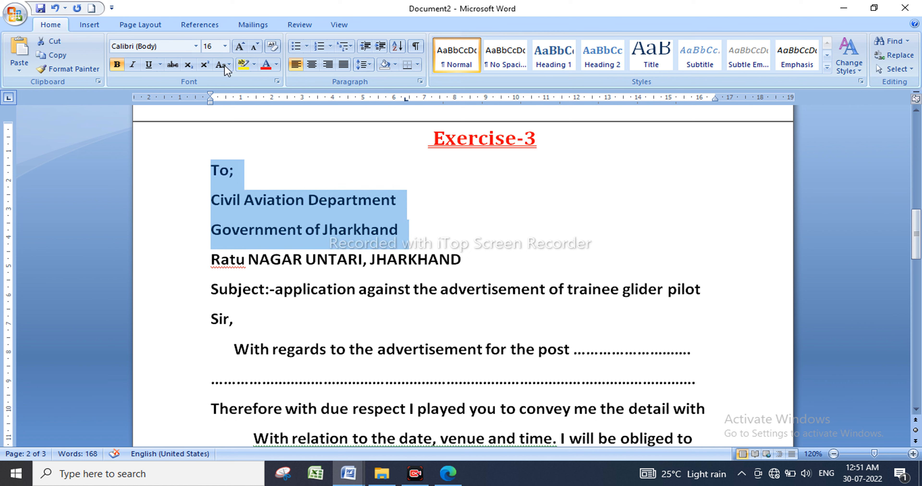
{"action": "left_click", "coordinate": [268, 65]}
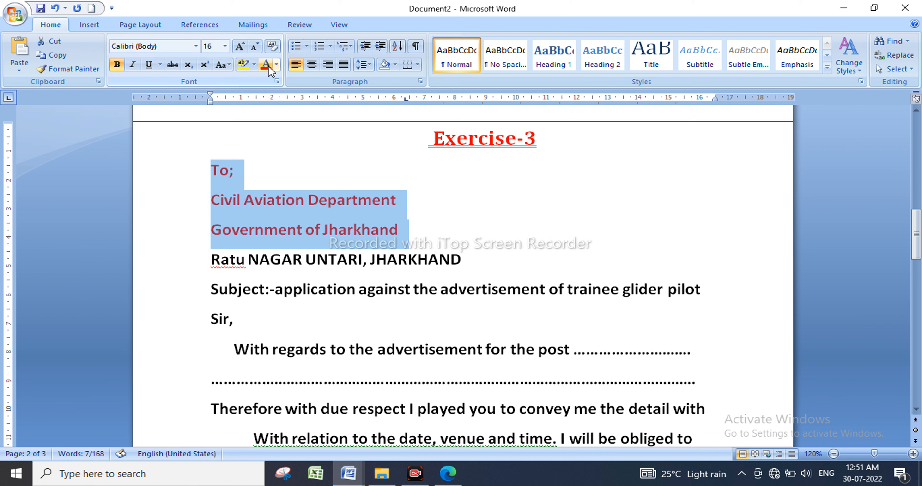
{"action": "left_click", "coordinate": [406, 231]}
Make the Civil Aviation Department line green.
{"action": "left_click_drag", "start_coordinate": [405, 204], "coordinate": [195, 204]}
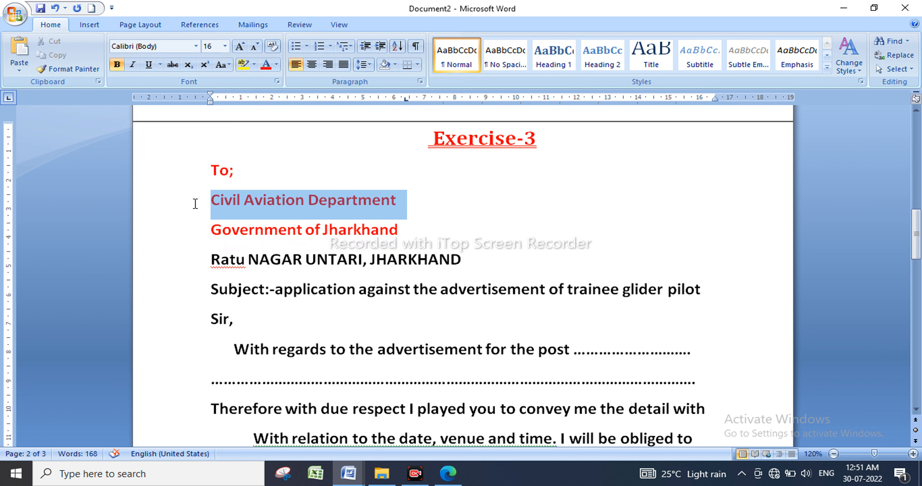
{"action": "left_click", "coordinate": [277, 67]}
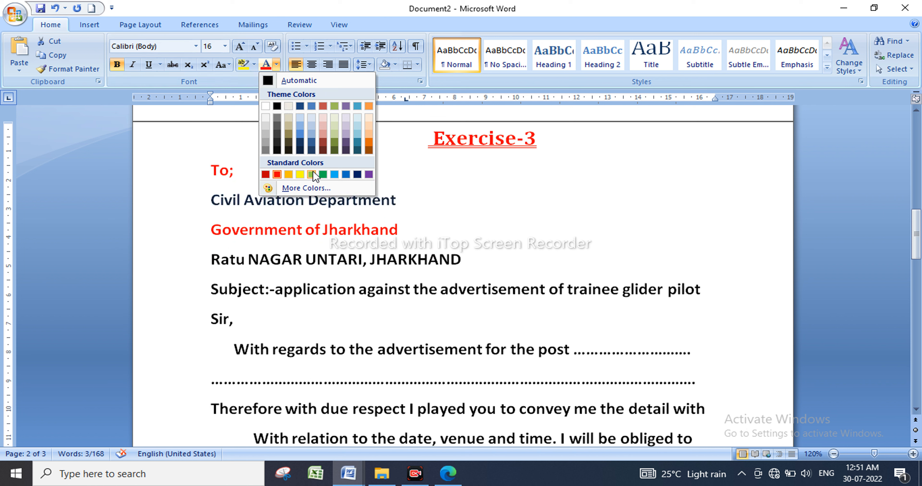
{"action": "left_click", "coordinate": [323, 174]}
{"action": "left_click", "coordinate": [190, 261]}
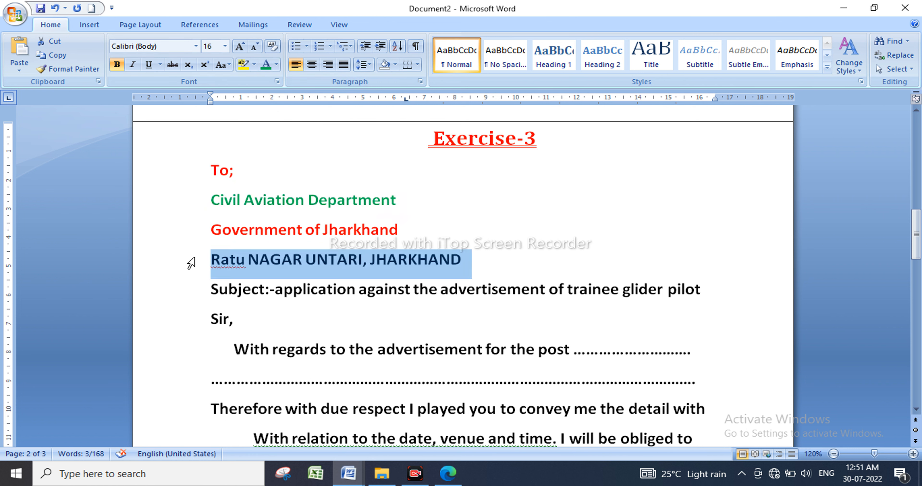
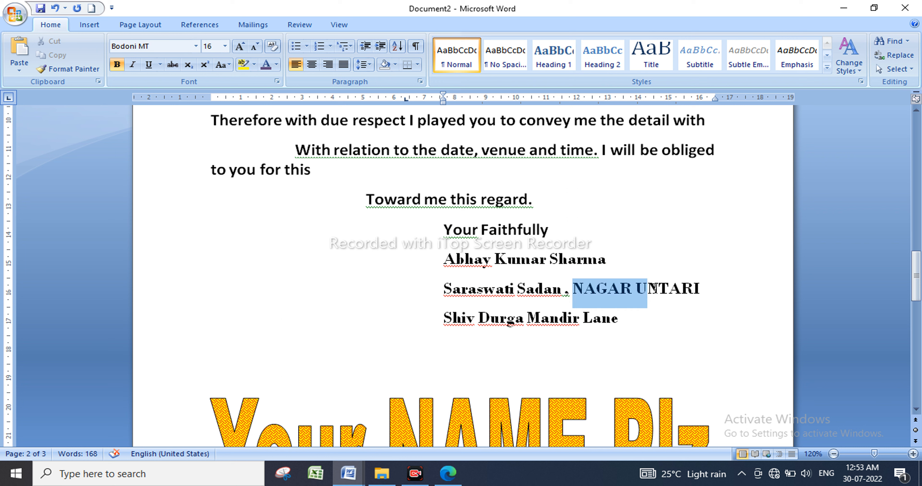
Delete the town name, unbold the signature block and indent it two steps right.
{"action": "key", "text": "Delete"}
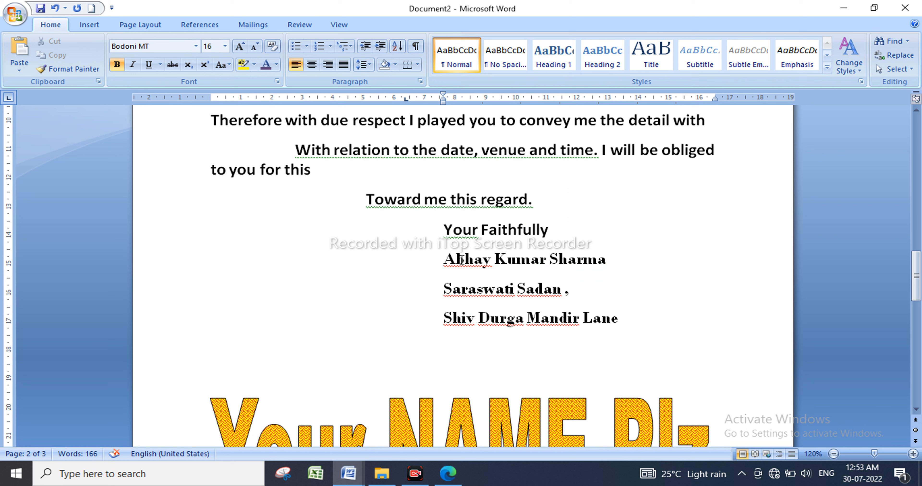
{"action": "mouse_move", "coordinate": [443, 241]}
{"action": "left_mouse_down"}
{"action": "mouse_move", "coordinate": [458, 261]}
{"action": "mouse_move", "coordinate": [608, 332]}
{"action": "left_mouse_up"}
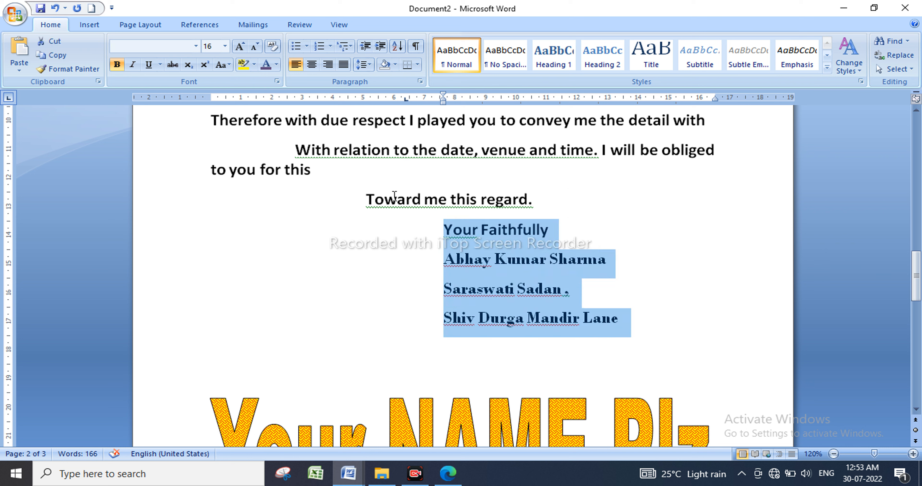
{"action": "left_click", "coordinate": [118, 65]}
{"action": "left_click", "coordinate": [385, 49]}
{"action": "left_click", "coordinate": [386, 50]}
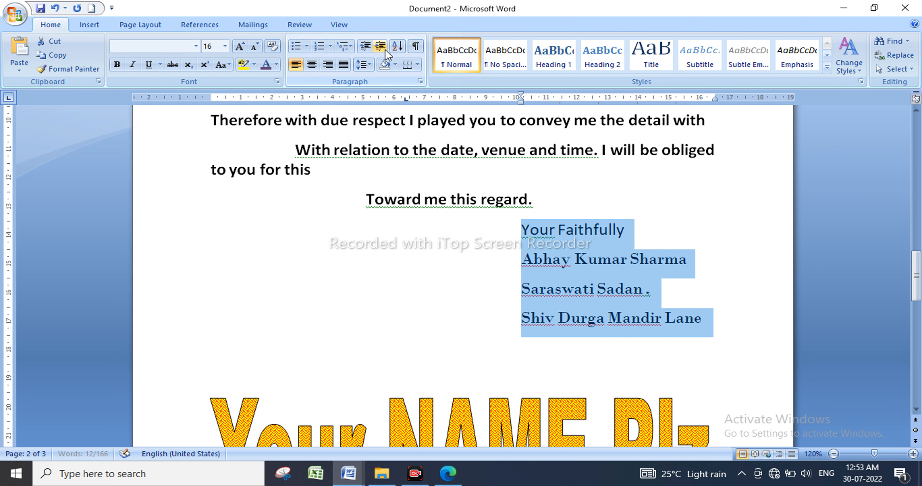
{"action": "scroll", "coordinate": [589, 347], "scroll_direction": "up", "scroll_amount": 2}
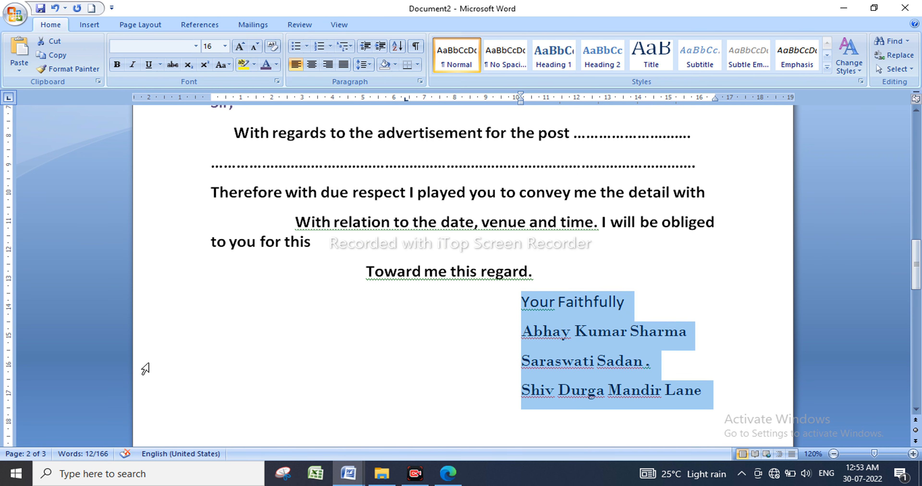
Create a new blank document, Document3, from the Office Button's New Document dialog.
{"action": "left_click", "coordinate": [15, 14]}
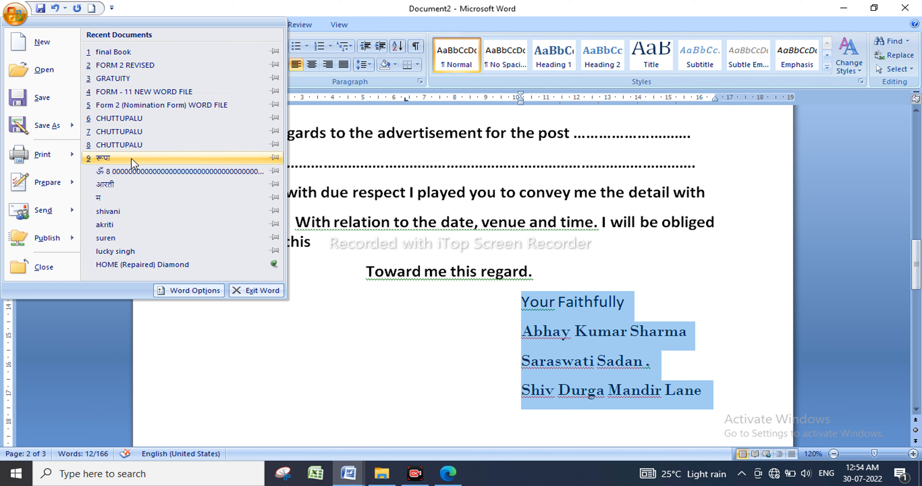
{"action": "left_click", "coordinate": [32, 47]}
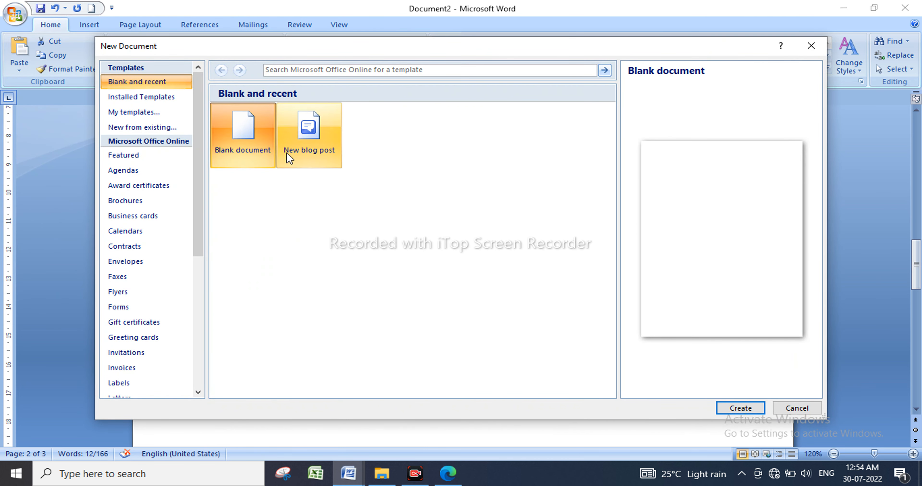
{"action": "double_click", "coordinate": [240, 124]}
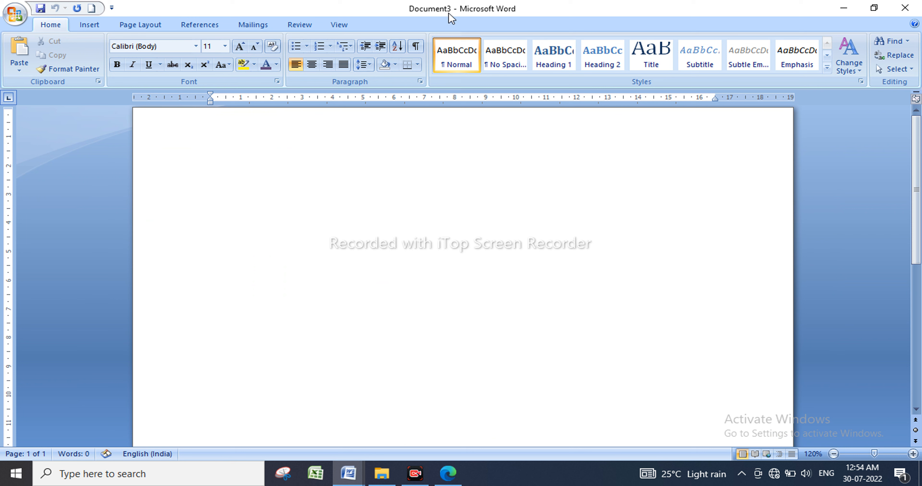
{"action": "mouse_move", "coordinate": [358, 479]}
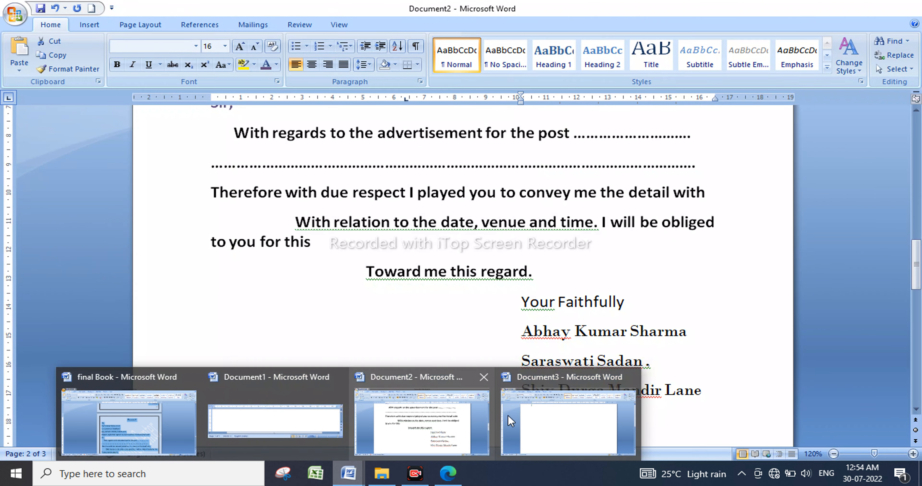
Close the blank Document3, then open the battelground file and close it again.
{"action": "left_click", "coordinate": [557, 417]}
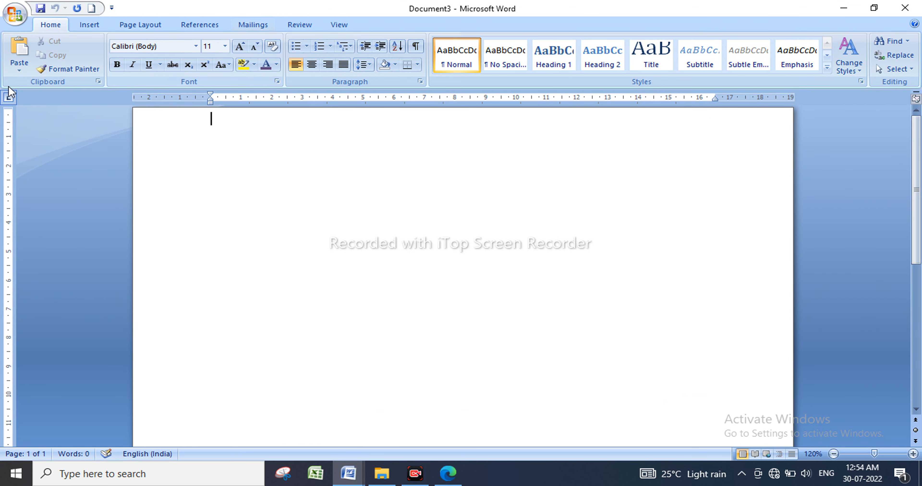
{"action": "left_click", "coordinate": [905, 8]}
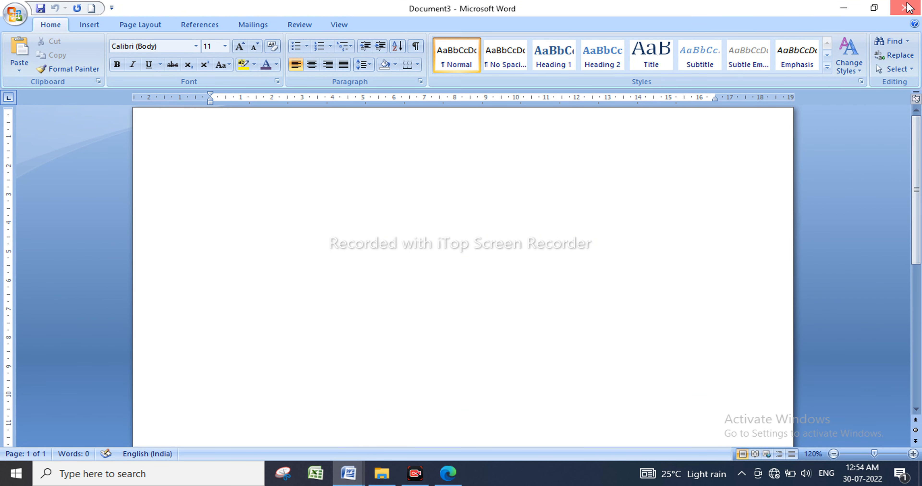
{"action": "left_click", "coordinate": [16, 16]}
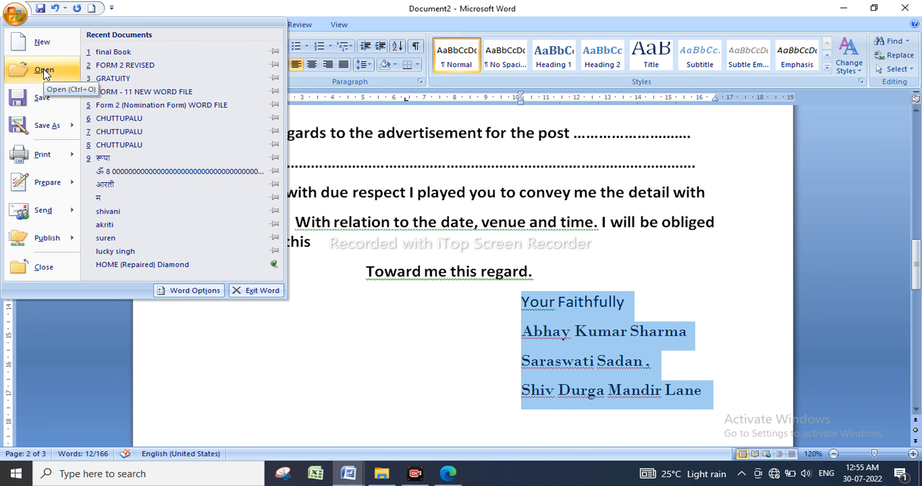
{"action": "left_click", "coordinate": [44, 70]}
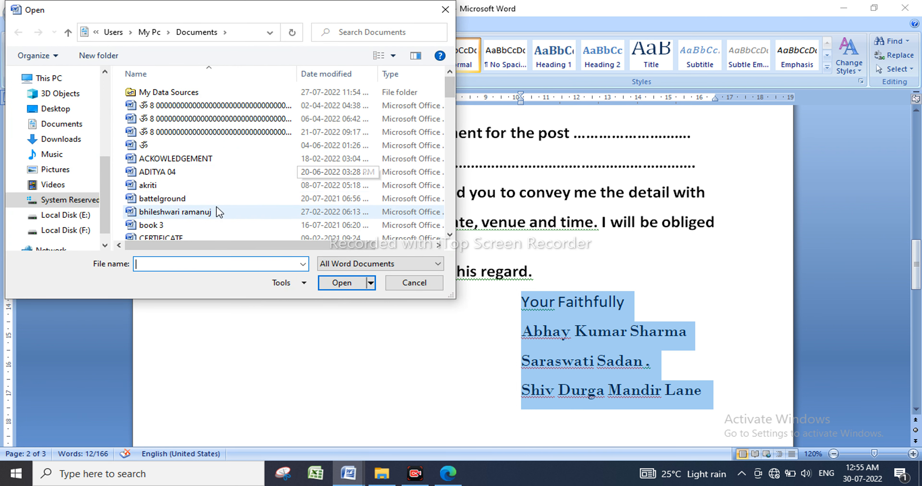
{"action": "double_click", "coordinate": [201, 202]}
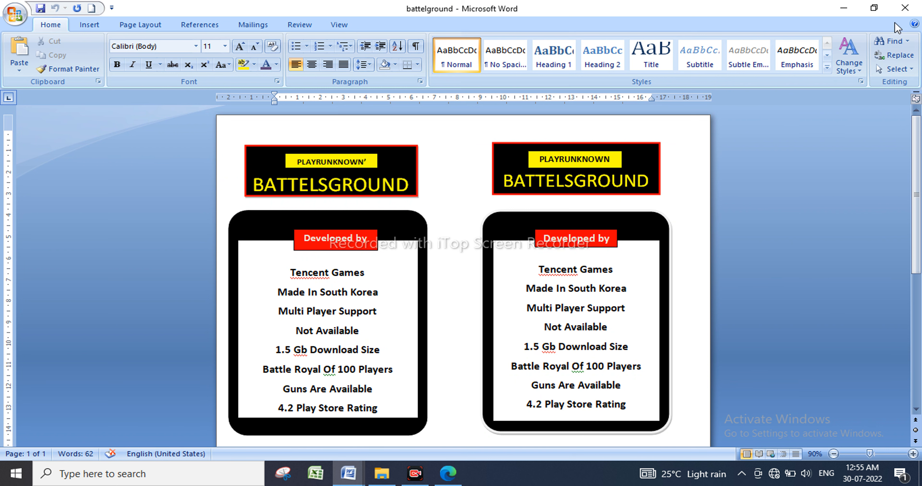
{"action": "left_click", "coordinate": [906, 10]}
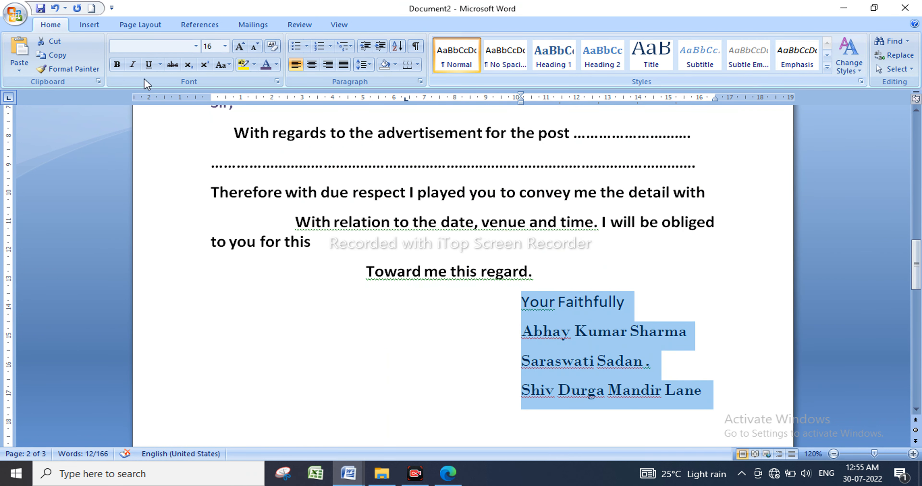
{"action": "left_click", "coordinate": [15, 17]}
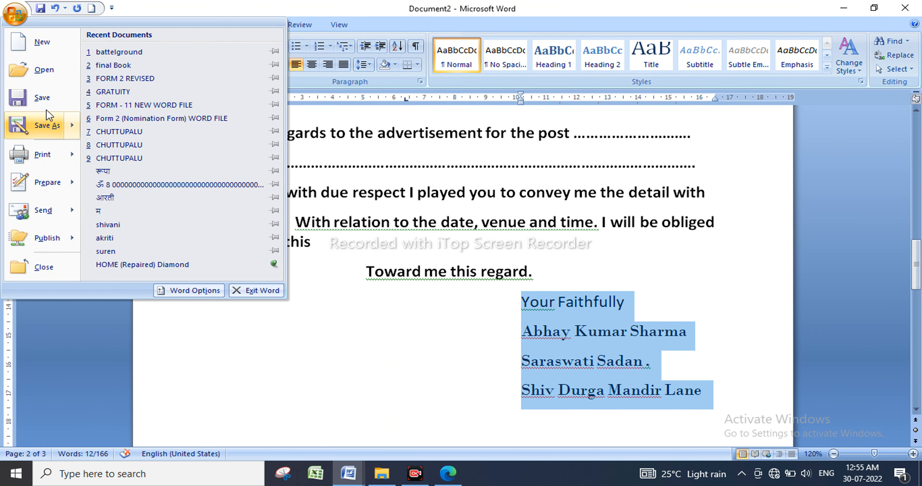
Browse Desktop, Downloads and the 123 photo folder in Save As, then cancel without saving.
{"action": "left_click", "coordinate": [46, 102]}
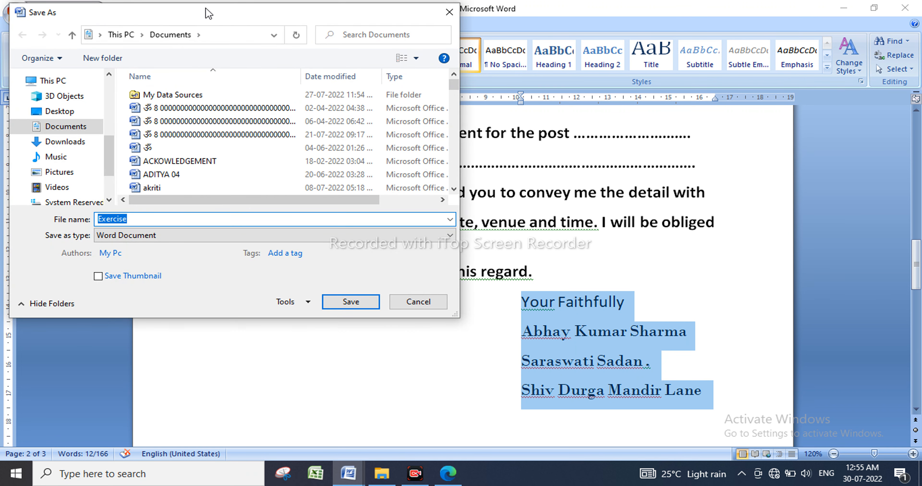
{"action": "left_click_drag", "start_coordinate": [220, 21], "coordinate": [442, 125]}
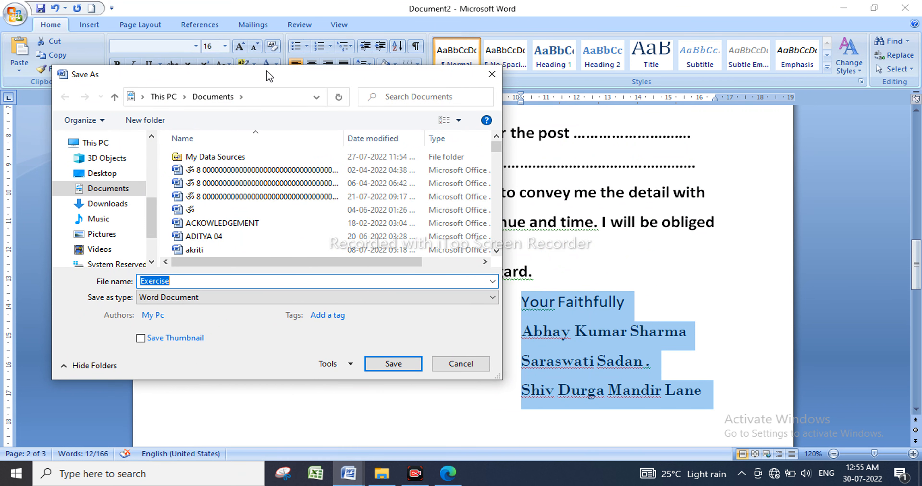
{"action": "left_click_drag", "start_coordinate": [270, 75], "coordinate": [359, 94]}
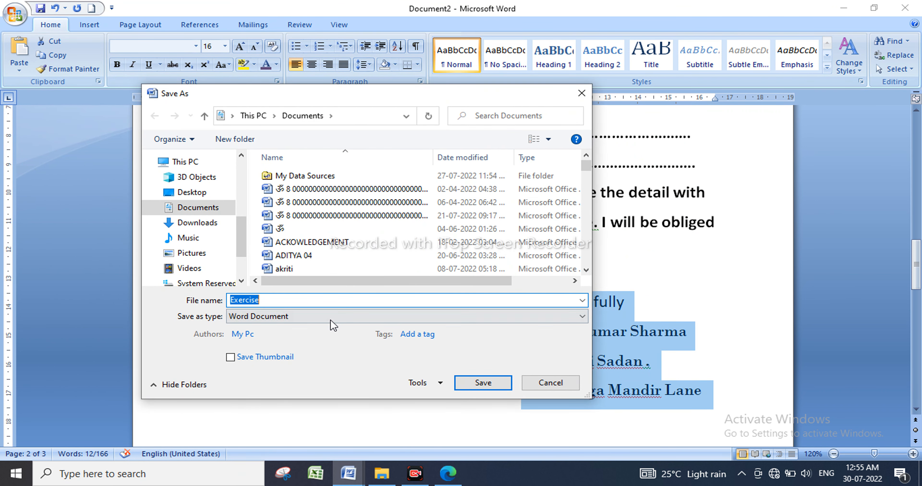
{"action": "left_click", "coordinate": [316, 300]}
{"action": "left_click_drag", "start_coordinate": [242, 236], "coordinate": [242, 167]}
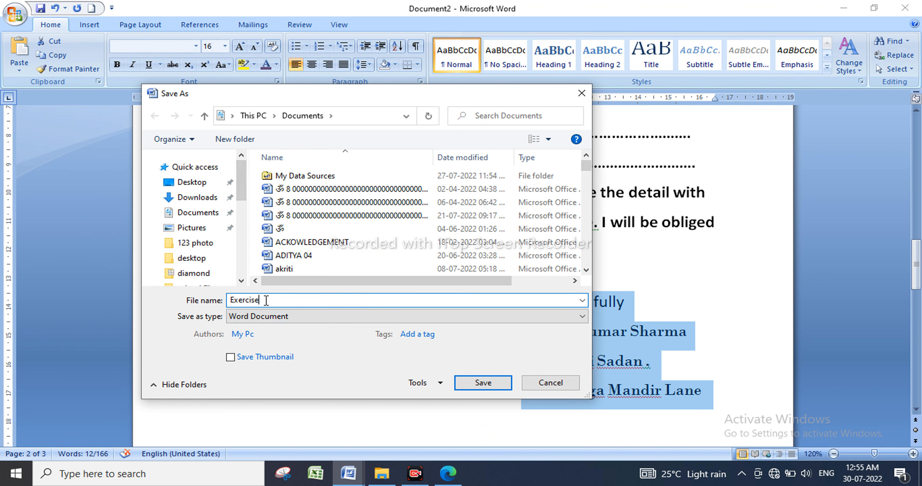
{"action": "left_click_drag", "start_coordinate": [267, 302], "coordinate": [182, 305]}
{"action": "mouse_move", "coordinate": [244, 192]}
{"action": "left_mouse_down"}
{"action": "mouse_move", "coordinate": [248, 243]}
{"action": "mouse_move", "coordinate": [248, 176]}
{"action": "left_mouse_up"}
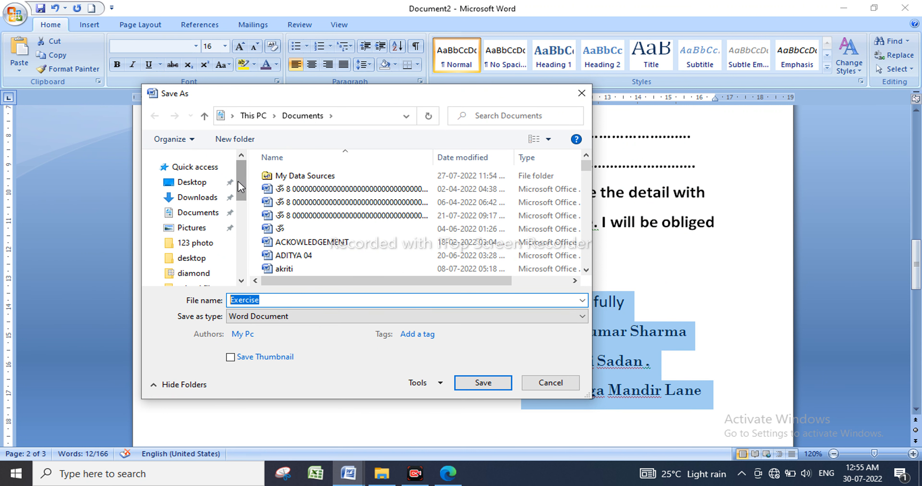
{"action": "left_click", "coordinate": [193, 183]}
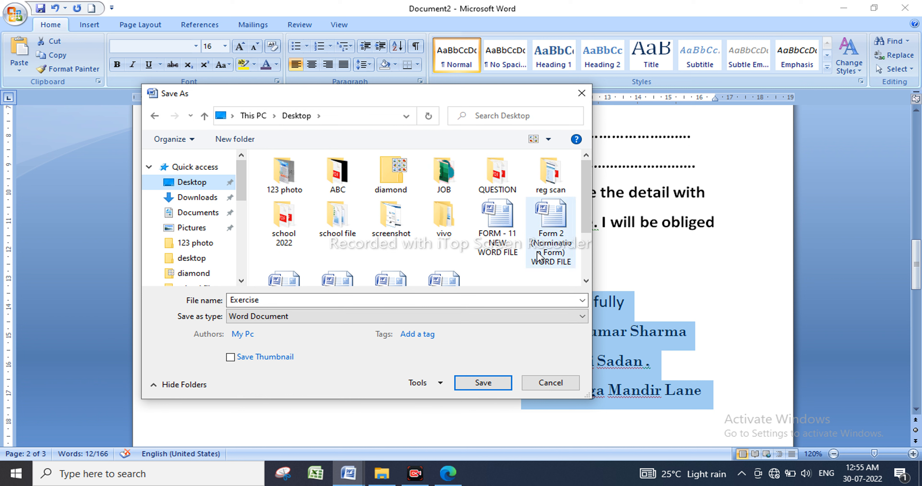
{"action": "left_click", "coordinate": [214, 207]}
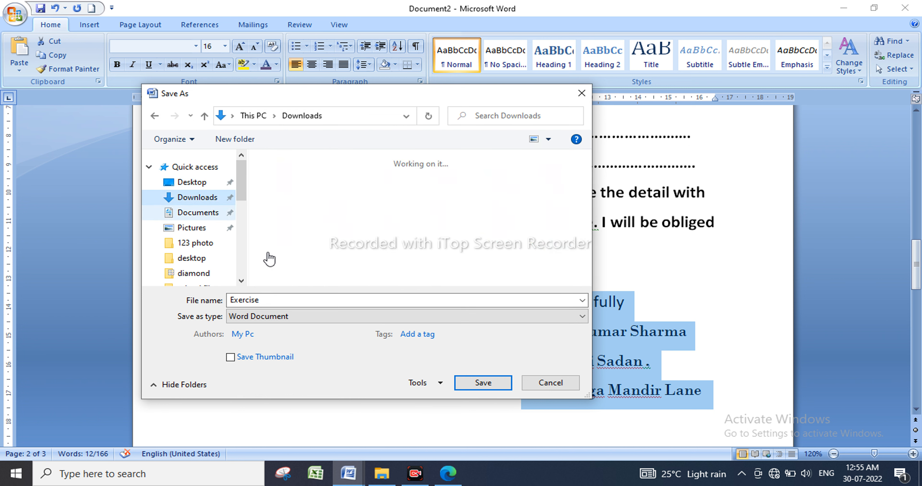
{"action": "double_click", "coordinate": [277, 299]}
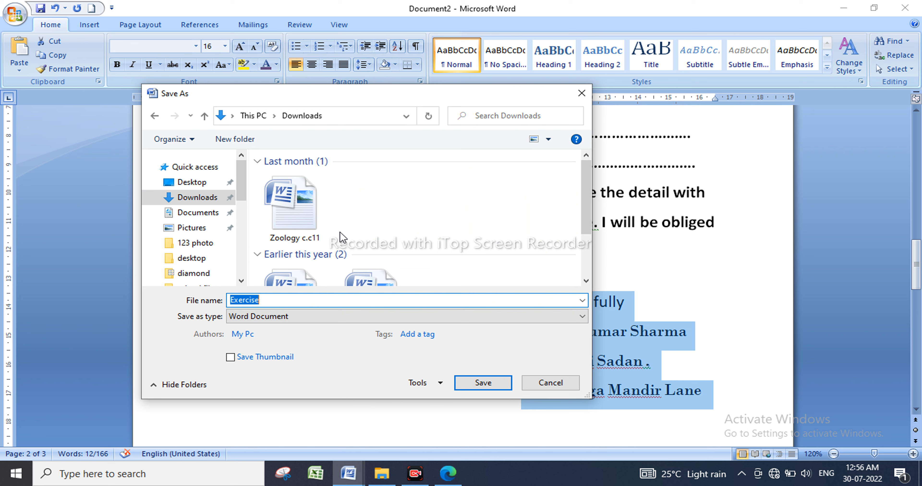
{"action": "left_click", "coordinate": [192, 245]}
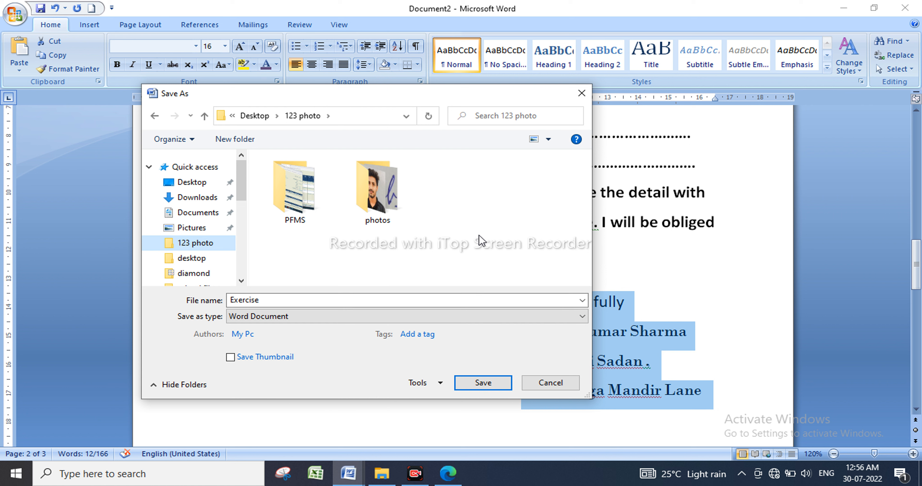
{"action": "left_click", "coordinate": [582, 94]}
Reopen the save dialog on the Desktop folder with the file name Exercise selected.
{"action": "left_click", "coordinate": [24, 16]}
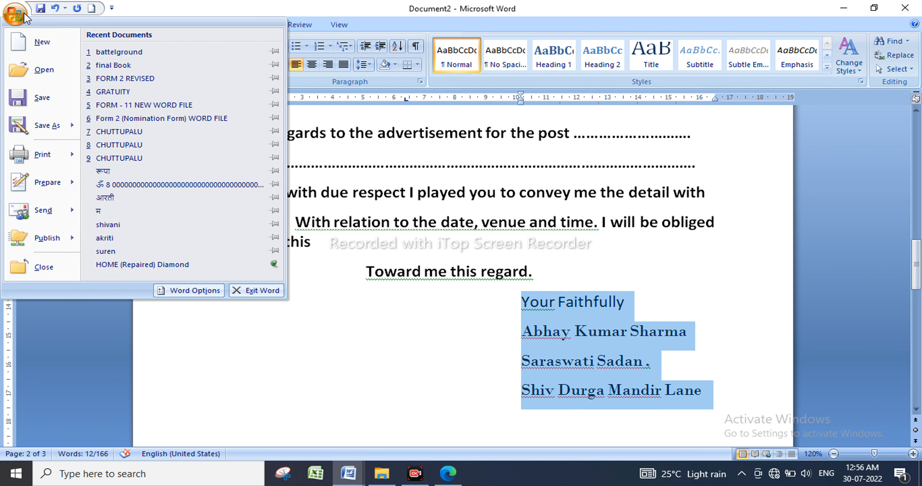
{"action": "mouse_move", "coordinate": [47, 130]}
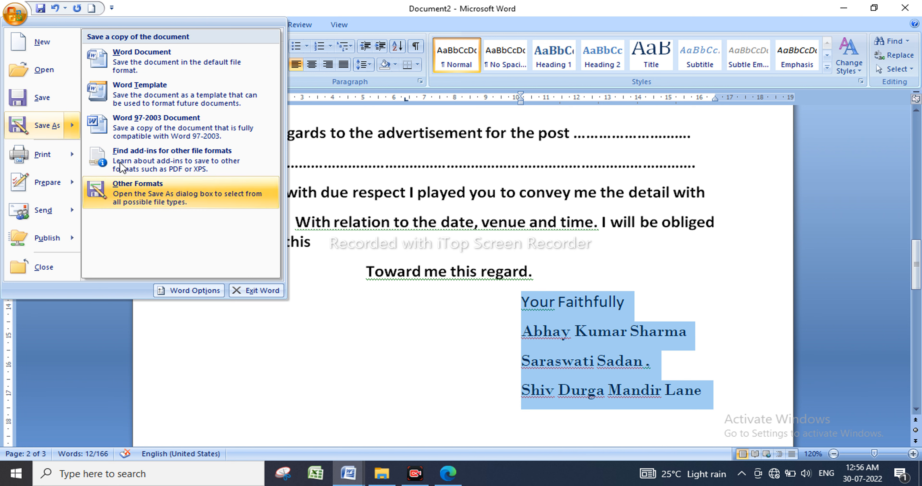
{"action": "left_click", "coordinate": [39, 124]}
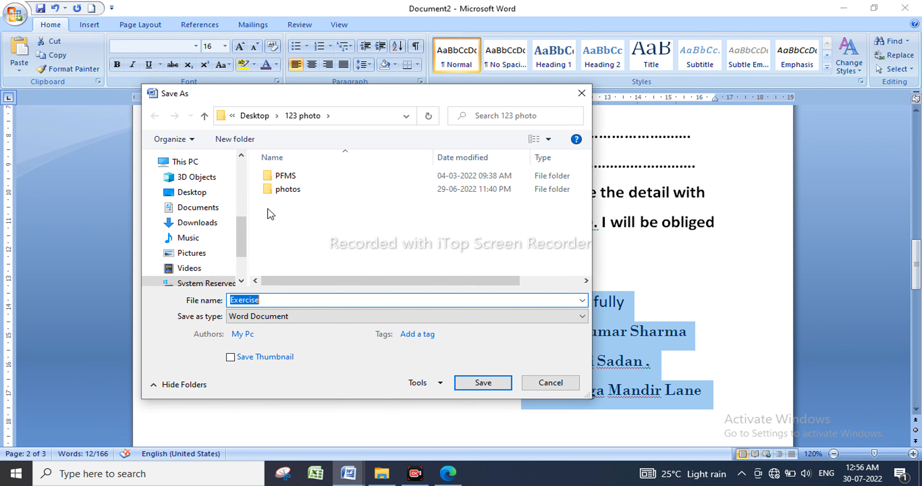
{"action": "left_click_drag", "start_coordinate": [237, 236], "coordinate": [239, 175]}
{"action": "left_click", "coordinate": [208, 184]}
{"action": "left_click", "coordinate": [191, 182]}
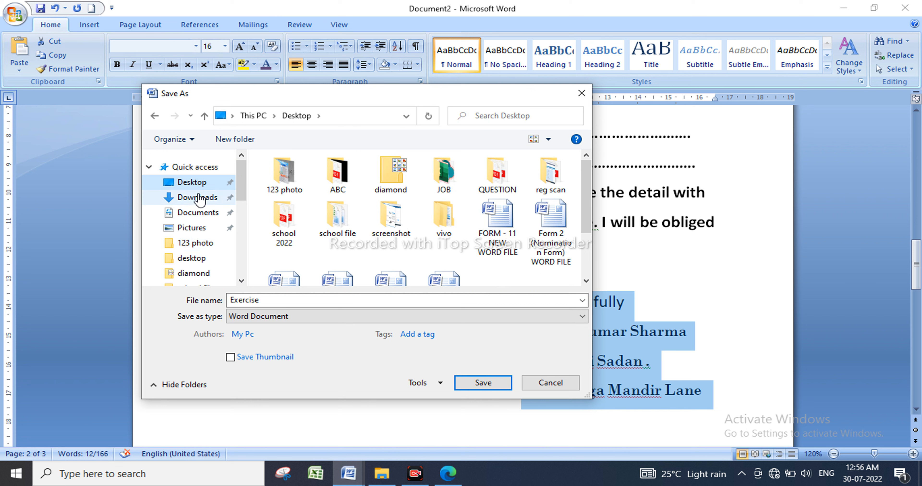
{"action": "double_click", "coordinate": [291, 301]}
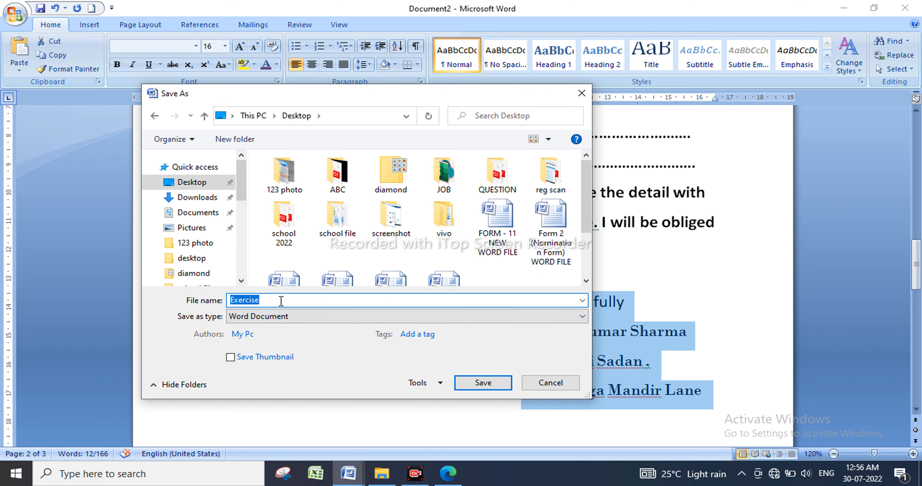
{"action": "left_click", "coordinate": [281, 301]}
{"action": "double_click", "coordinate": [244, 301]}
Cancel the save dialog and bring up the Office menu's Print options over the Exercise-3 letter.
{"action": "left_click", "coordinate": [581, 93]}
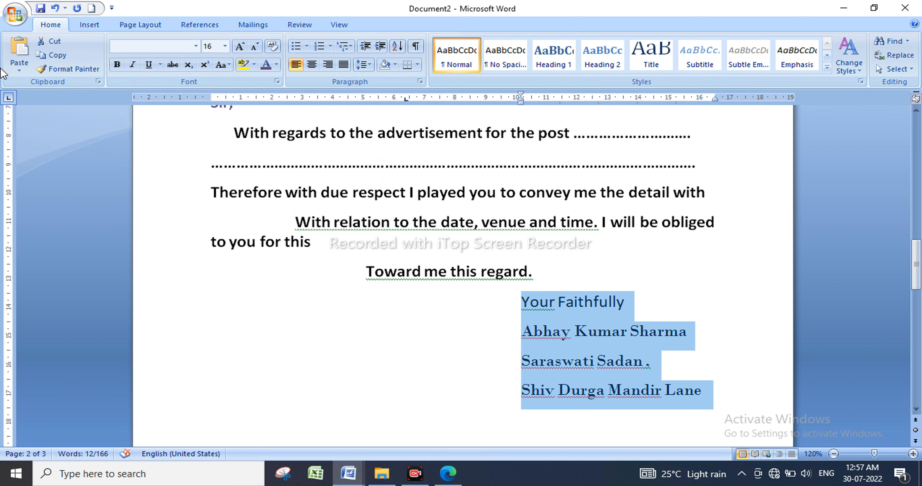
{"action": "left_click", "coordinate": [14, 15]}
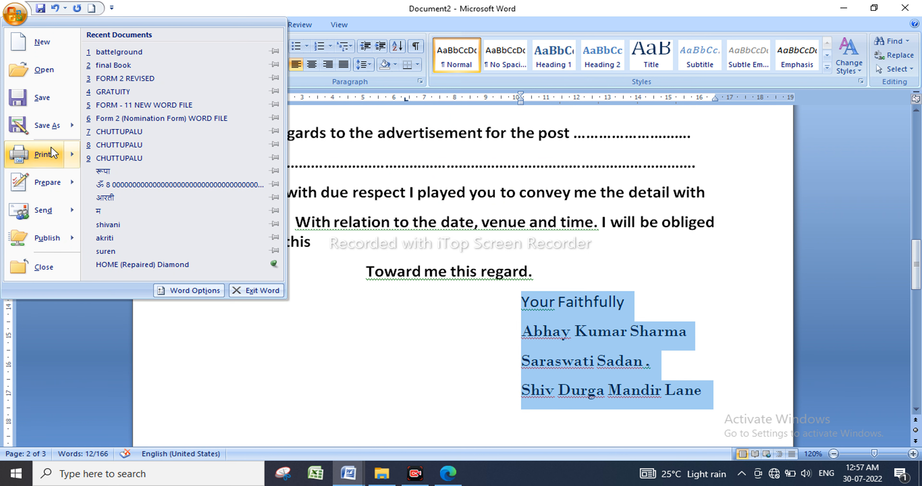
{"action": "mouse_move", "coordinate": [43, 154]}
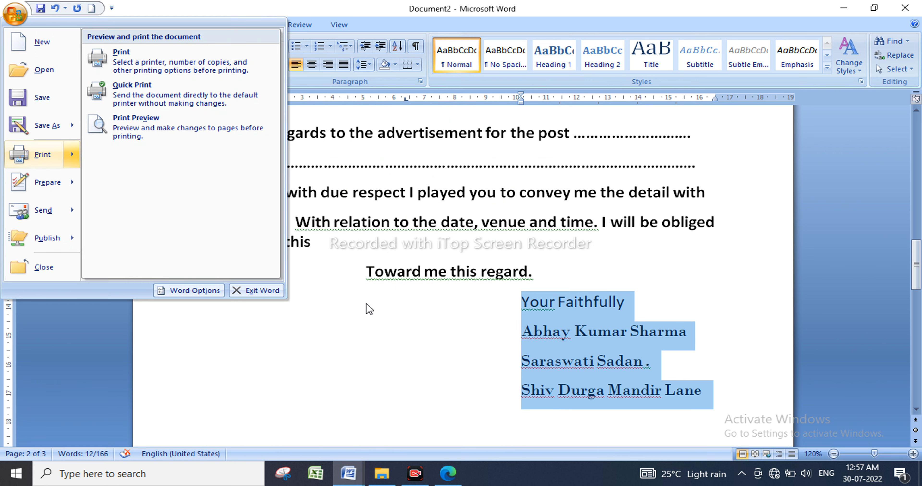
{"action": "left_click", "coordinate": [413, 328]}
{"action": "scroll", "coordinate": [414, 326], "scroll_direction": "up", "scroll_amount": 3}
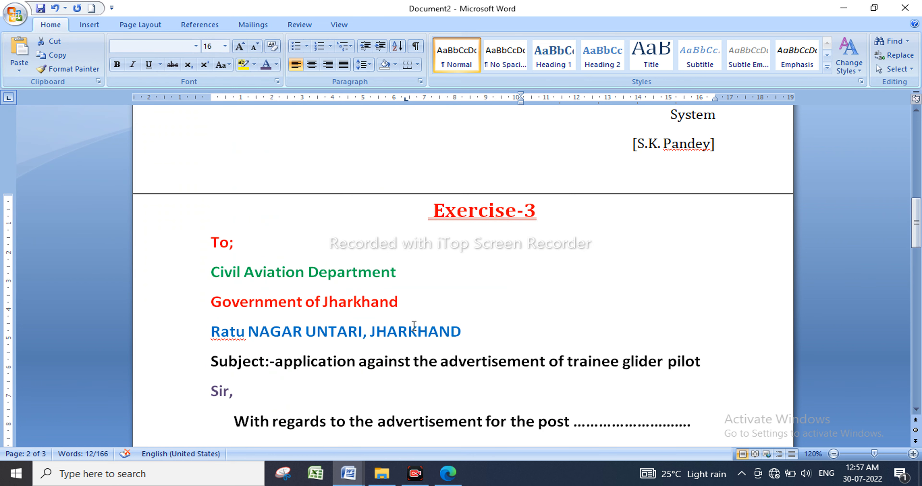
{"action": "left_click", "coordinate": [406, 280]}
{"action": "left_click", "coordinate": [22, 15]}
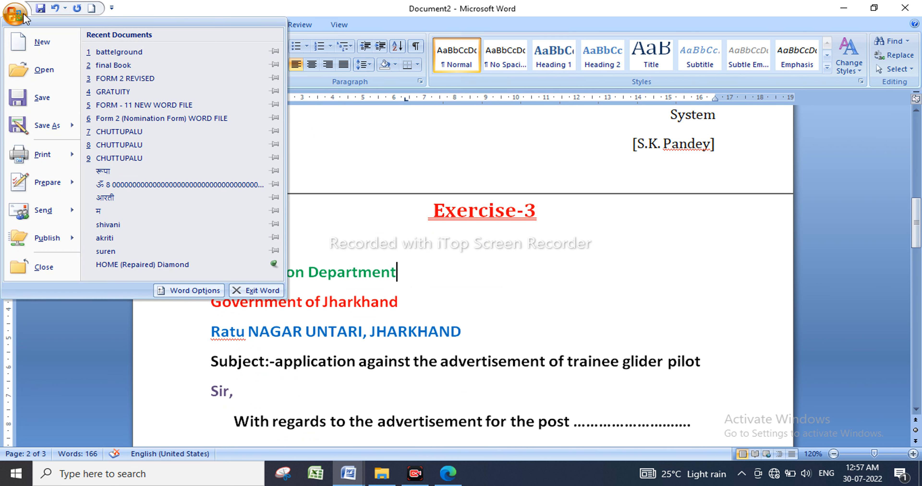
{"action": "mouse_move", "coordinate": [54, 161]}
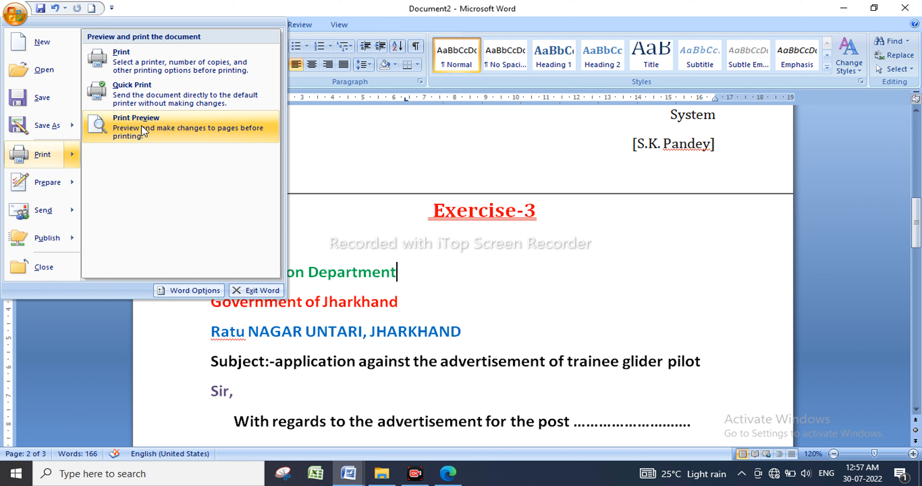
View Document2 in Print Preview at full size, scroll its three pages, and list the margin presets.
{"action": "left_click", "coordinate": [160, 117]}
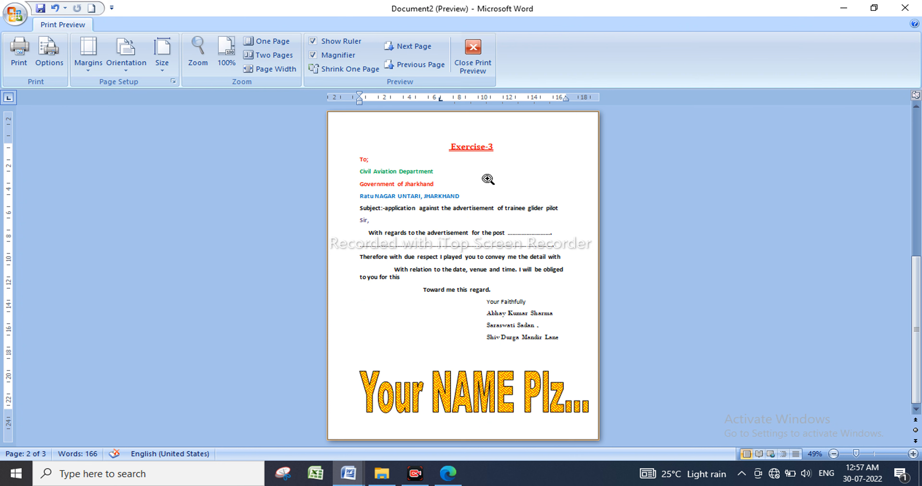
{"action": "left_click", "coordinate": [496, 226]}
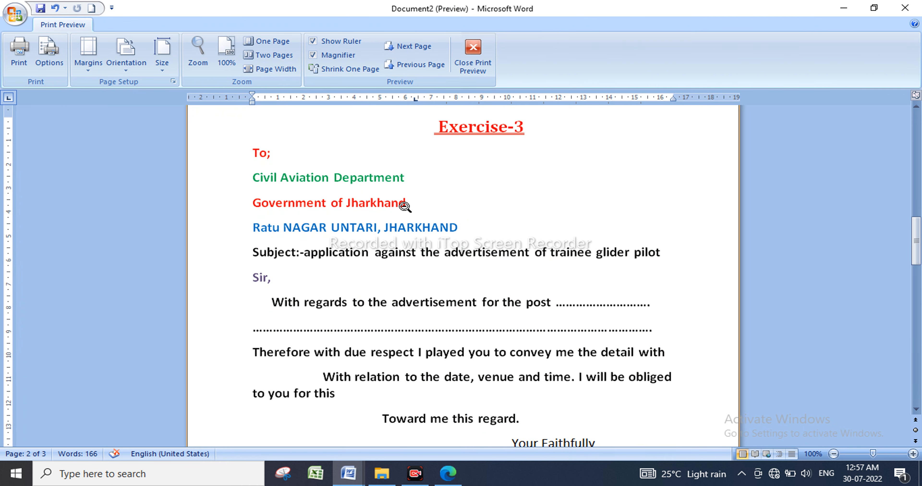
{"action": "scroll", "coordinate": [405, 206], "scroll_direction": "down", "scroll_amount": 6}
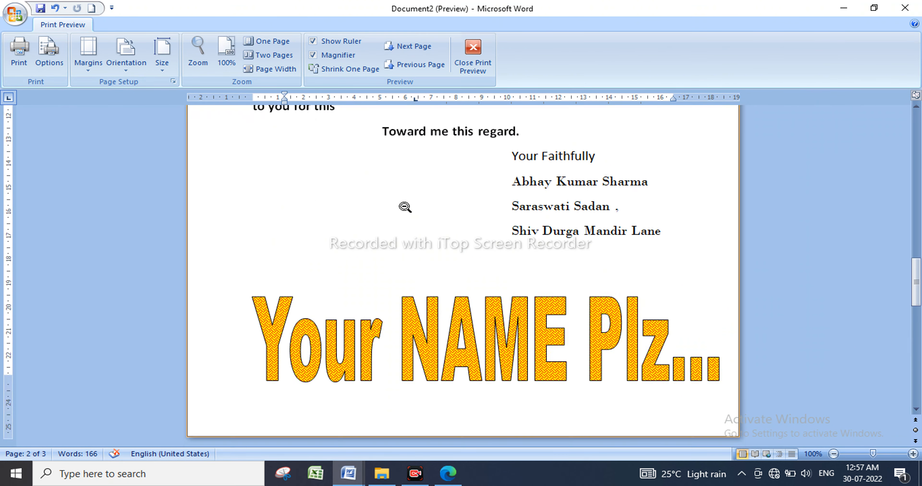
{"action": "scroll", "coordinate": [405, 207], "scroll_direction": "up", "scroll_amount": 3}
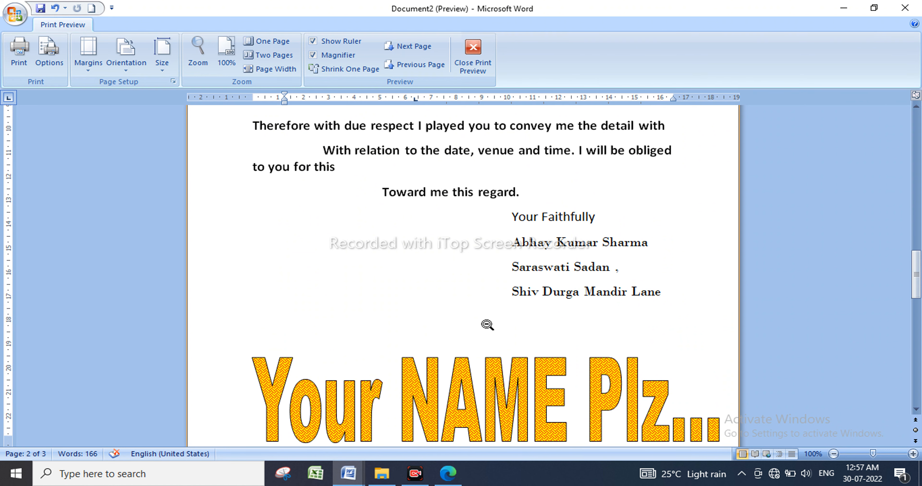
{"action": "scroll", "coordinate": [487, 325], "scroll_direction": "up", "scroll_amount": 9}
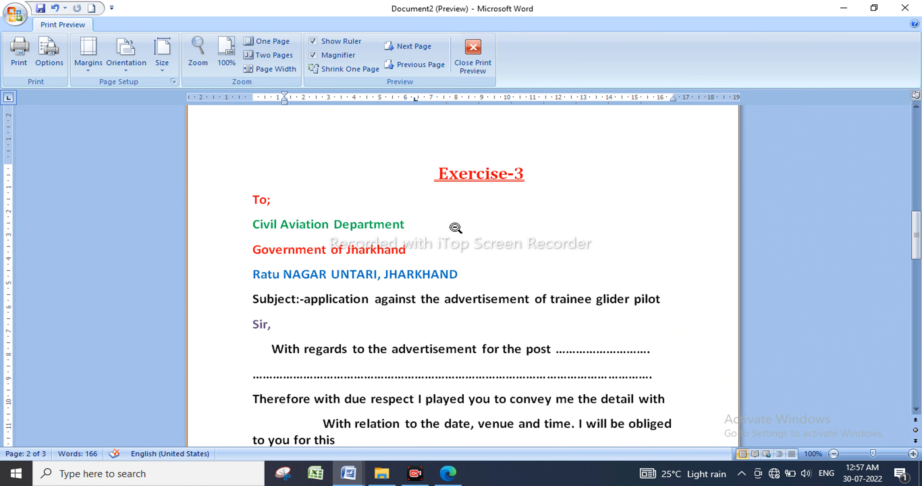
{"action": "scroll", "coordinate": [404, 241], "scroll_direction": "down", "scroll_amount": 10}
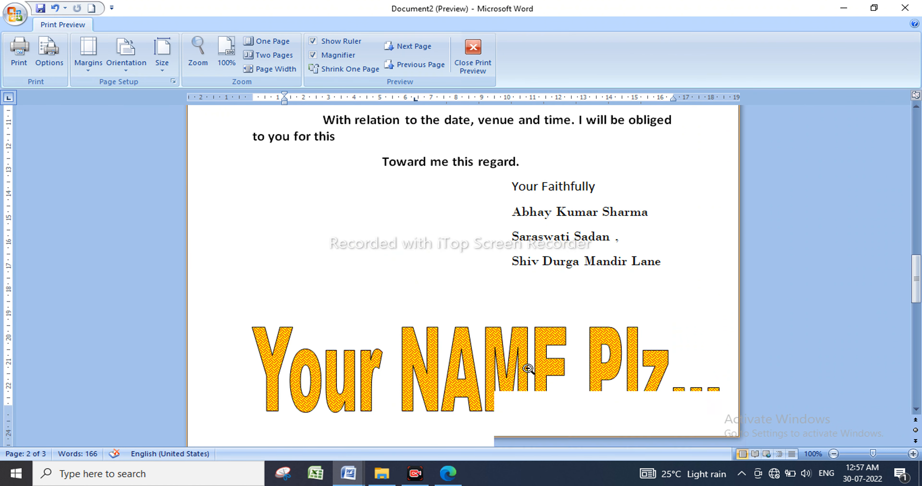
{"action": "scroll", "coordinate": [525, 366], "scroll_direction": "up", "scroll_amount": 15}
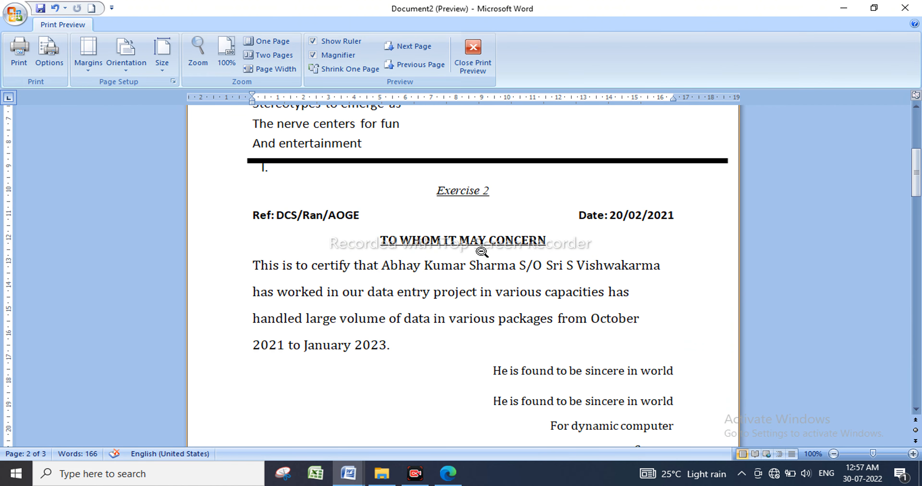
{"action": "scroll", "coordinate": [482, 252], "scroll_direction": "up", "scroll_amount": 7}
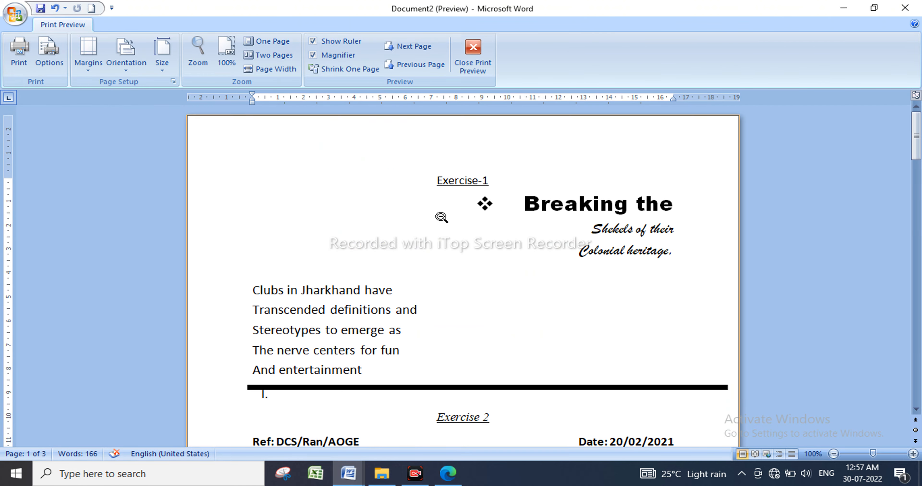
{"action": "scroll", "coordinate": [442, 217], "scroll_direction": "down", "scroll_amount": 20}
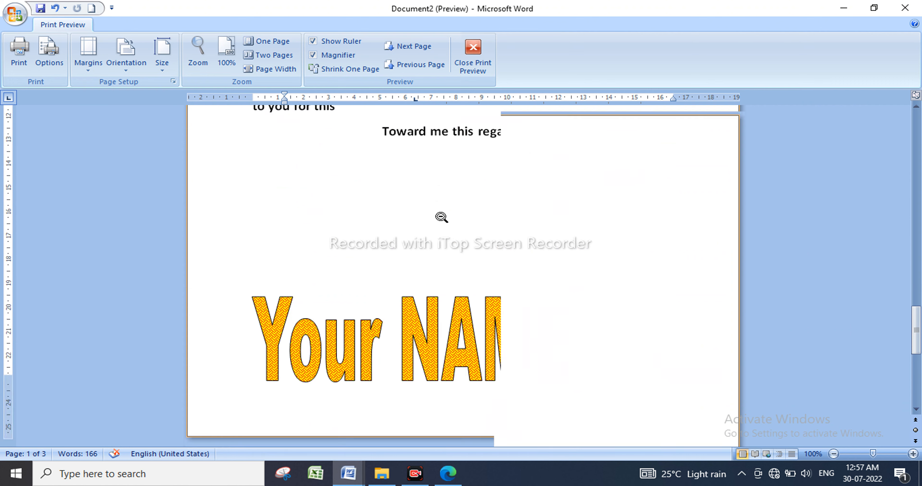
{"action": "scroll", "coordinate": [441, 217], "scroll_direction": "down", "scroll_amount": 5}
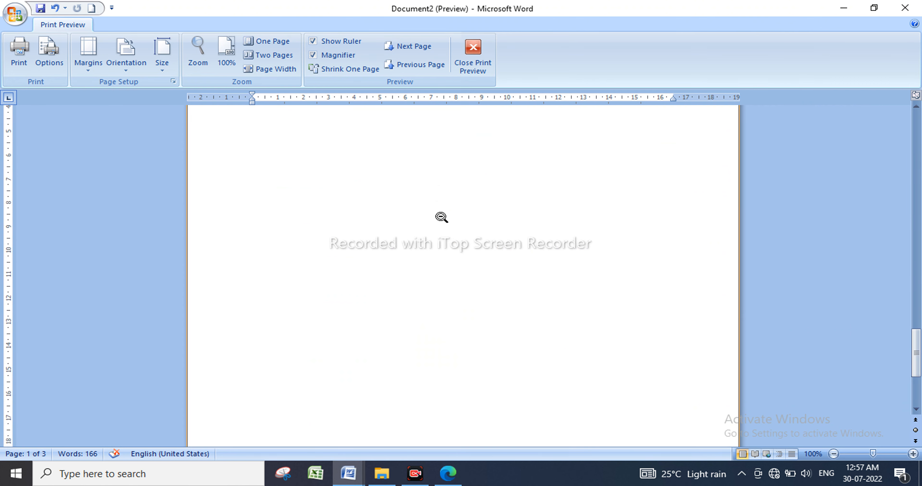
{"action": "scroll", "coordinate": [441, 217], "scroll_direction": "up", "scroll_amount": 15}
{"action": "scroll", "coordinate": [441, 217], "scroll_direction": "up", "scroll_amount": 5}
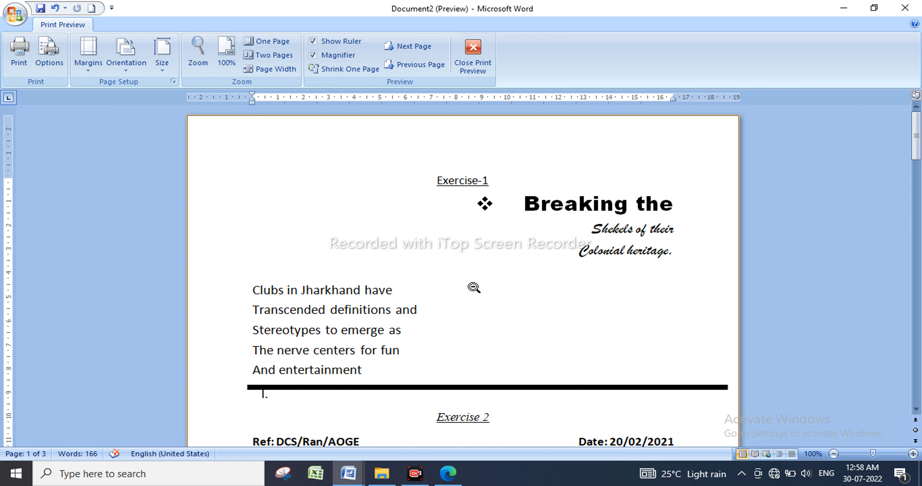
{"action": "scroll", "coordinate": [376, 319], "scroll_direction": "down", "scroll_amount": 3}
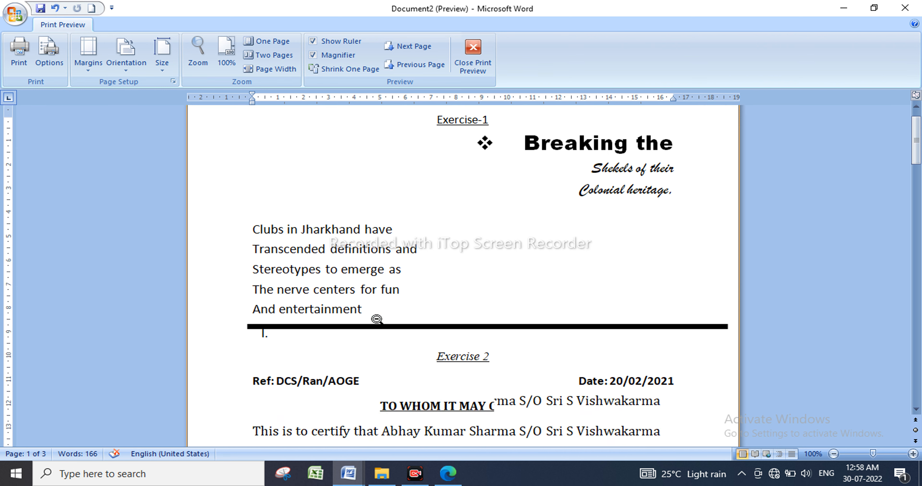
{"action": "scroll", "coordinate": [240, 306], "scroll_direction": "down", "scroll_amount": 20}
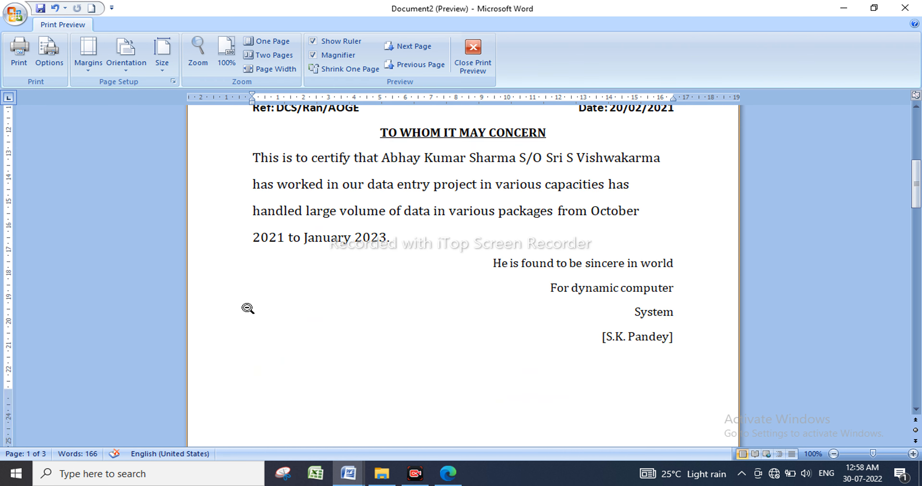
{"action": "scroll", "coordinate": [247, 313], "scroll_direction": "up", "scroll_amount": 12}
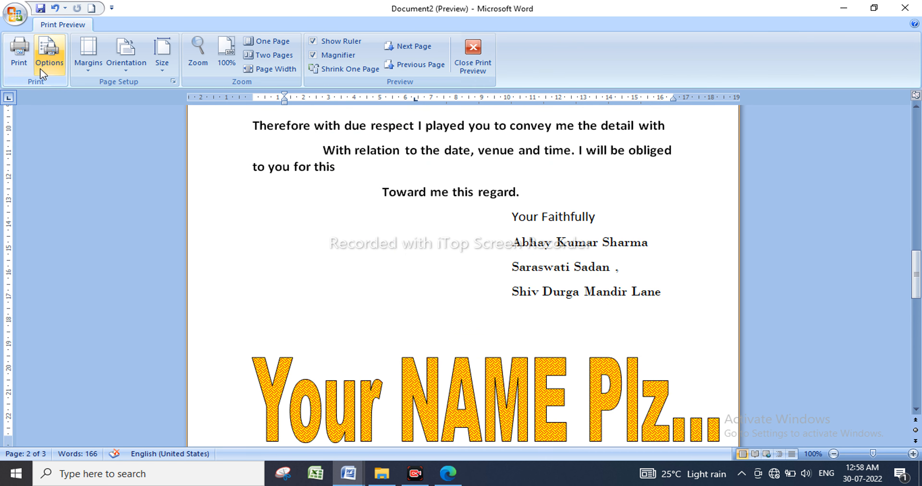
{"action": "left_click", "coordinate": [89, 70]}
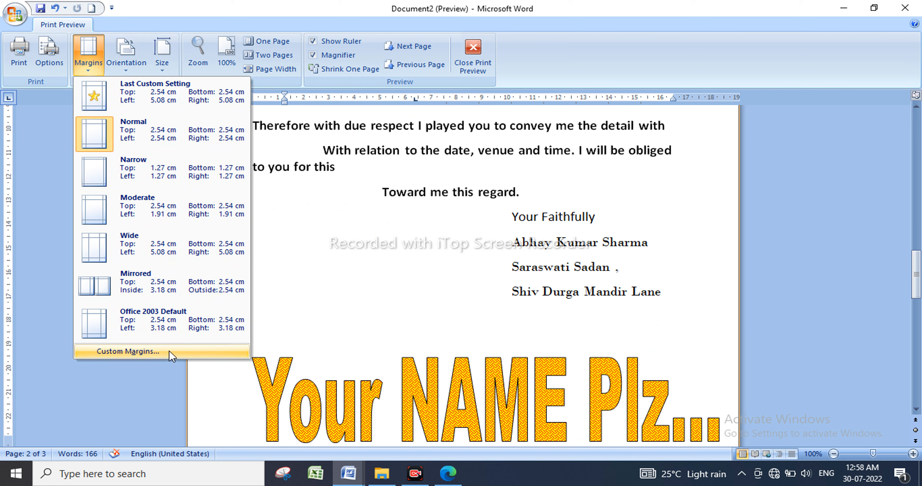
Switch the pages to landscape orientation and zoom out to see more pages.
{"action": "left_click", "coordinate": [139, 67]}
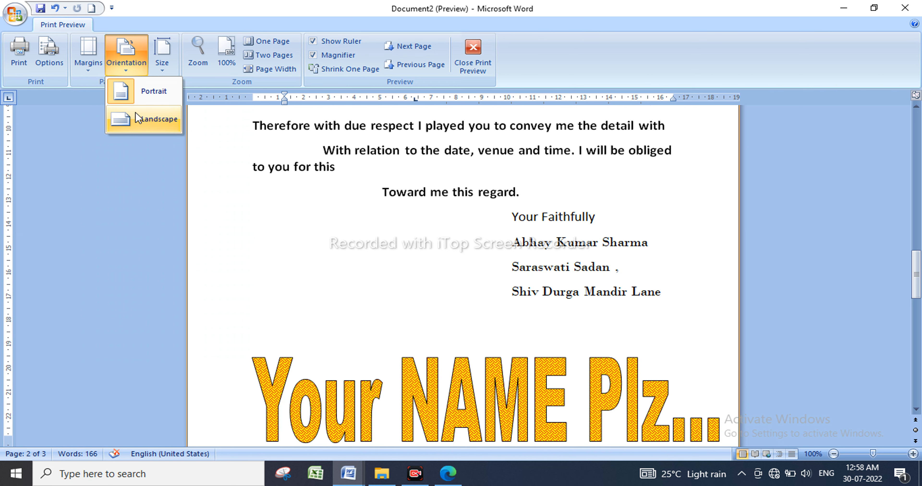
{"action": "left_click", "coordinate": [140, 121]}
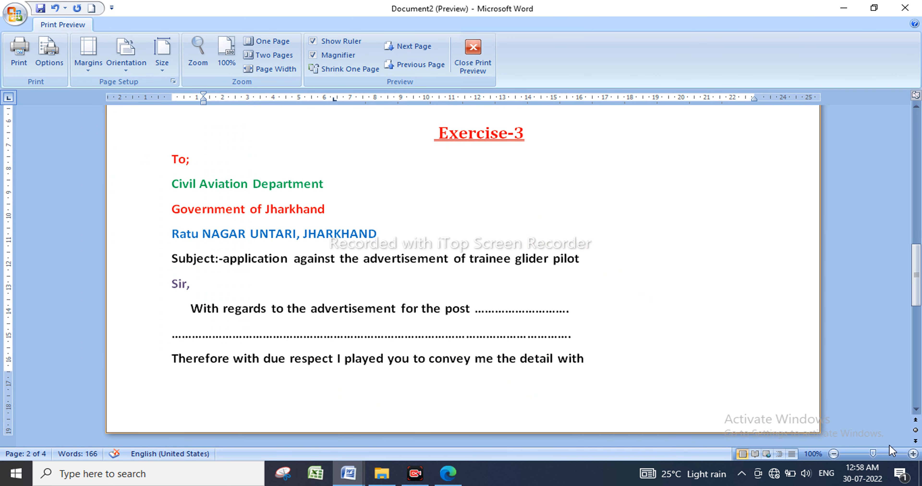
{"action": "left_click", "coordinate": [834, 454]}
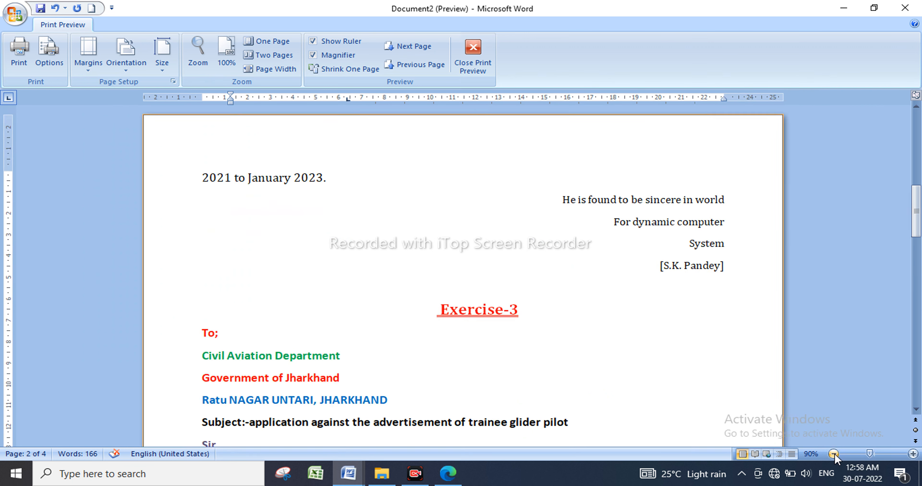
{"action": "left_click", "coordinate": [834, 455]}
{"action": "left_click", "coordinate": [833, 455]}
{"action": "left_click", "coordinate": [834, 454]}
{"action": "left_click", "coordinate": [834, 454]}
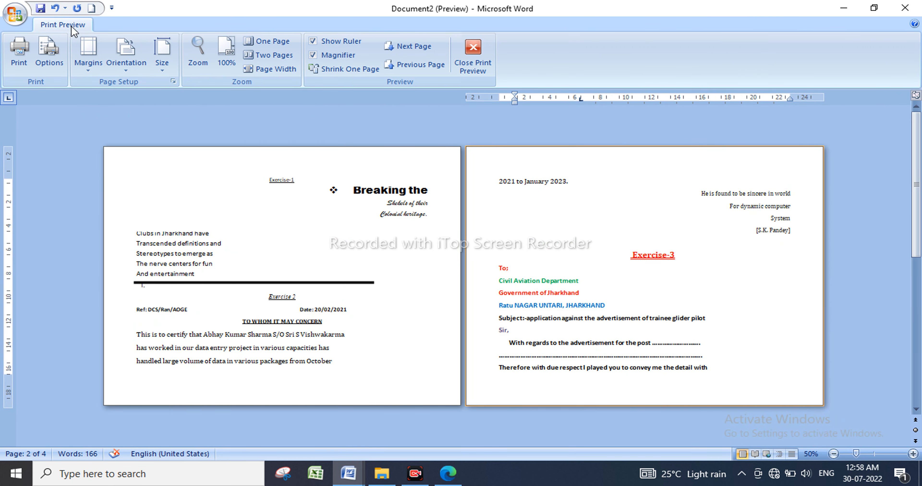
Return the pages to portrait orientation and set the paper size to A4.
{"action": "left_click", "coordinate": [128, 67]}
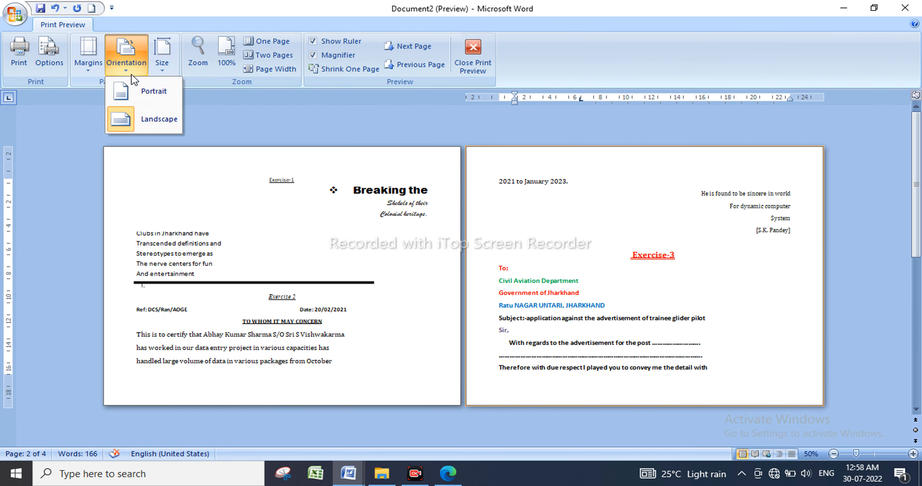
{"action": "left_click", "coordinate": [142, 96]}
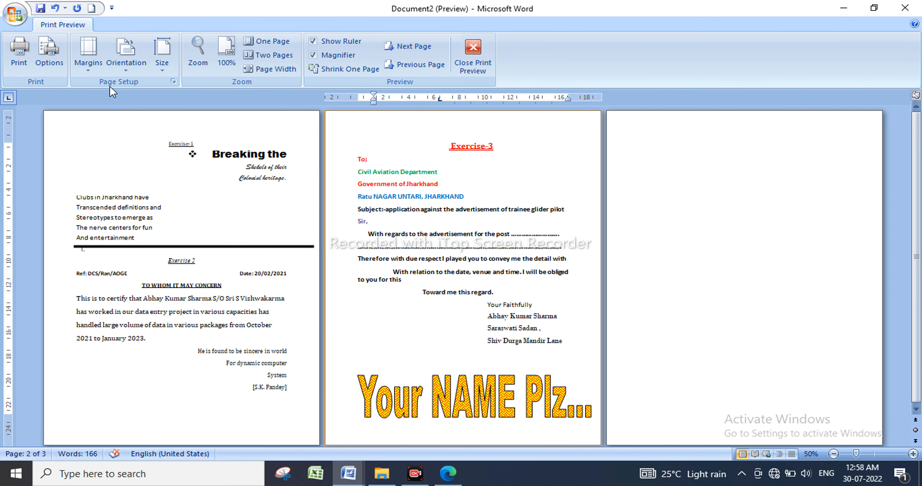
{"action": "left_click", "coordinate": [171, 71]}
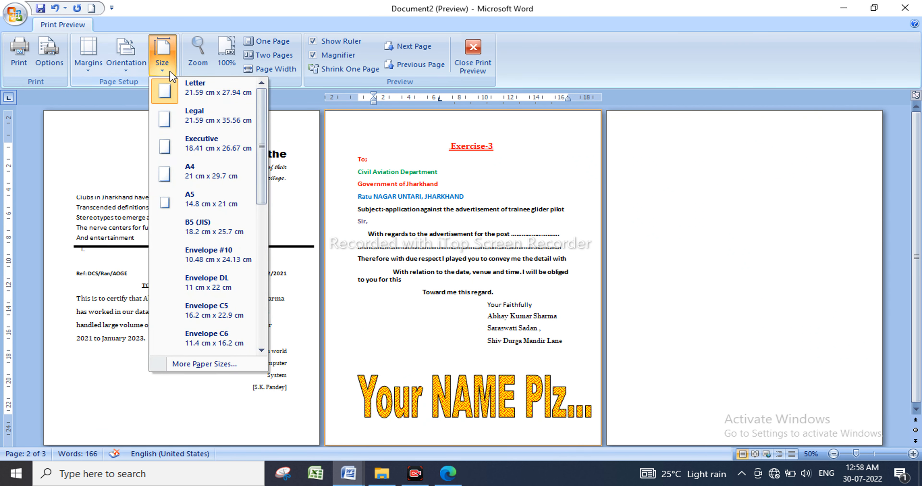
{"action": "left_click", "coordinate": [203, 168]}
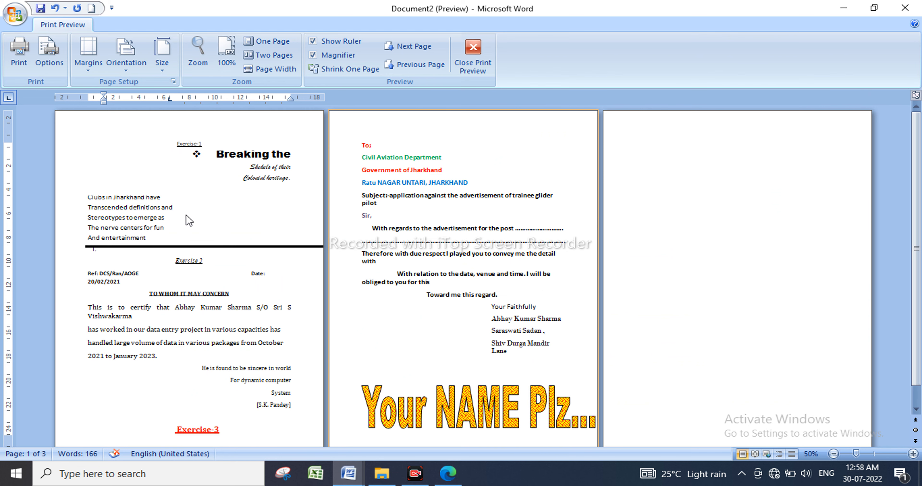
Close Print Preview and open the Print dialog from the Office menu.
{"action": "left_click", "coordinate": [474, 54]}
{"action": "left_click", "coordinate": [16, 14]}
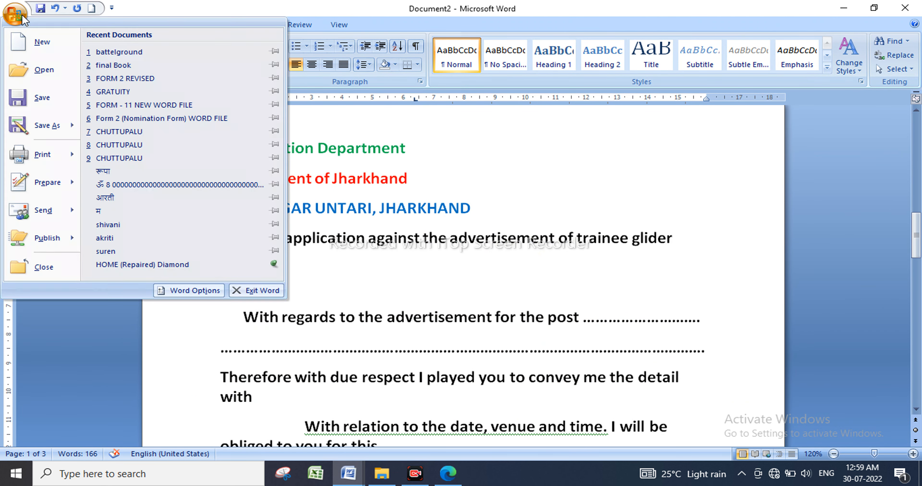
{"action": "mouse_move", "coordinate": [73, 155]}
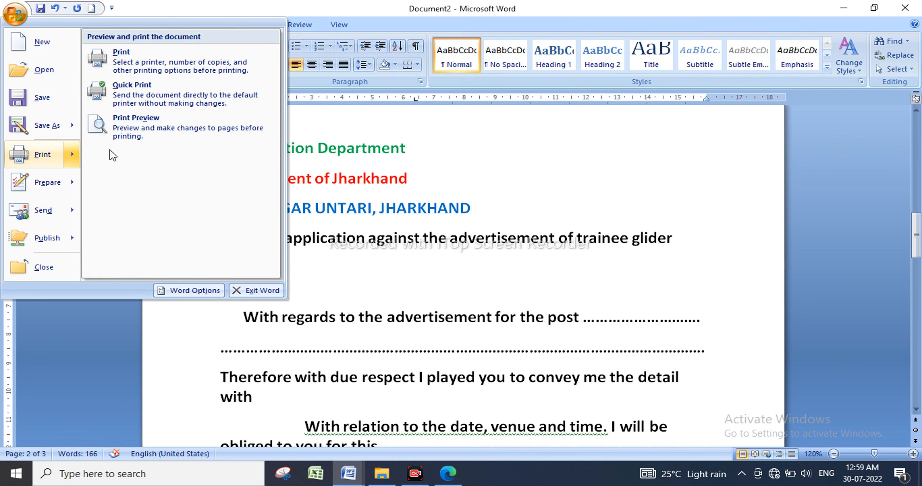
{"action": "left_click", "coordinate": [151, 63]}
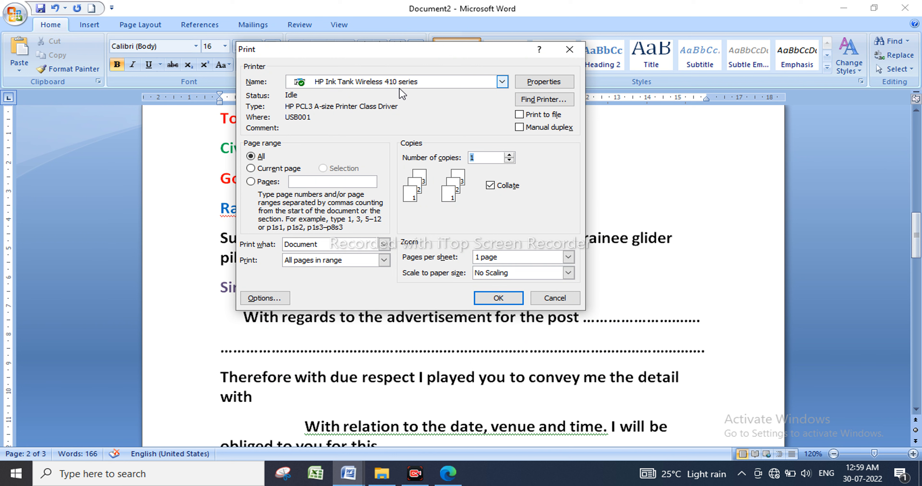
Choose Microsoft Print to PDF as the printer and reposition the Print dialog.
{"action": "left_click", "coordinate": [501, 85]}
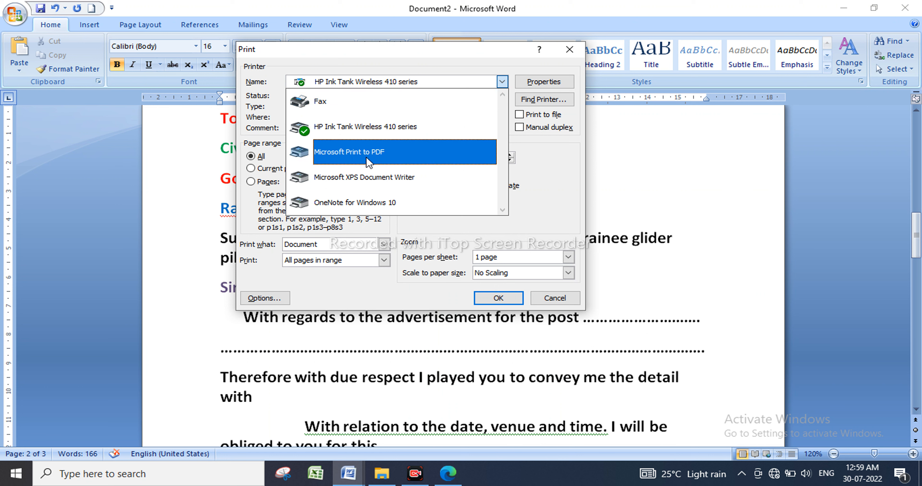
{"action": "left_click", "coordinate": [354, 158]}
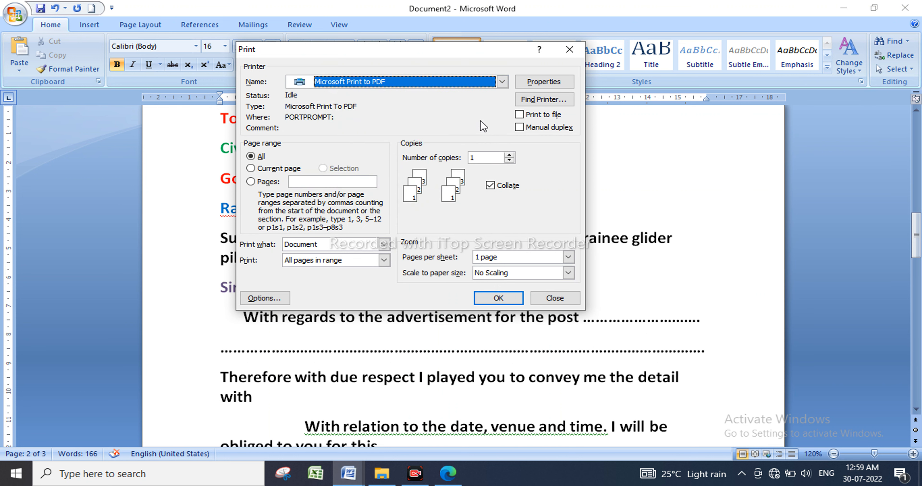
{"action": "left_click", "coordinate": [502, 82]}
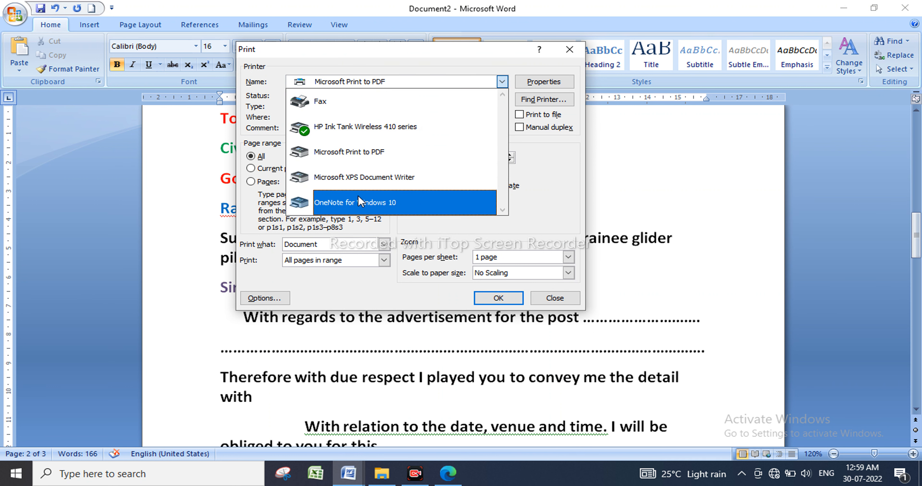
{"action": "left_click", "coordinate": [557, 217]}
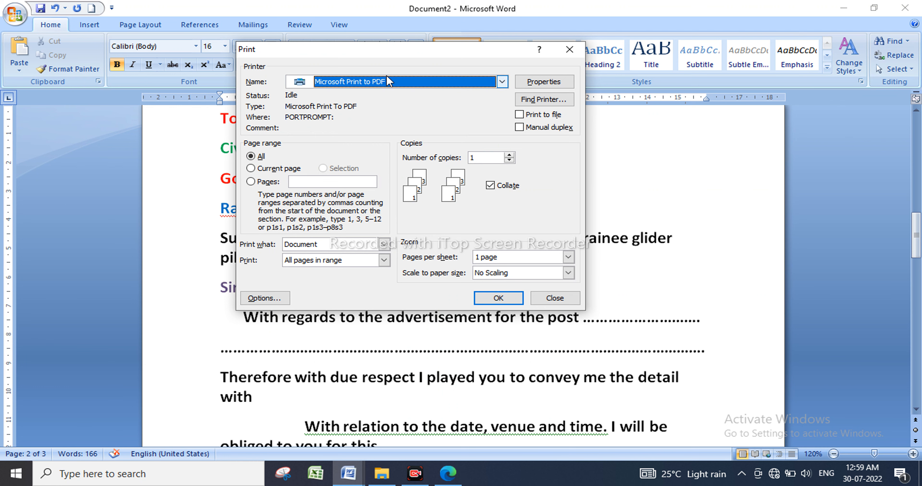
{"action": "left_click_drag", "start_coordinate": [374, 55], "coordinate": [178, 72]}
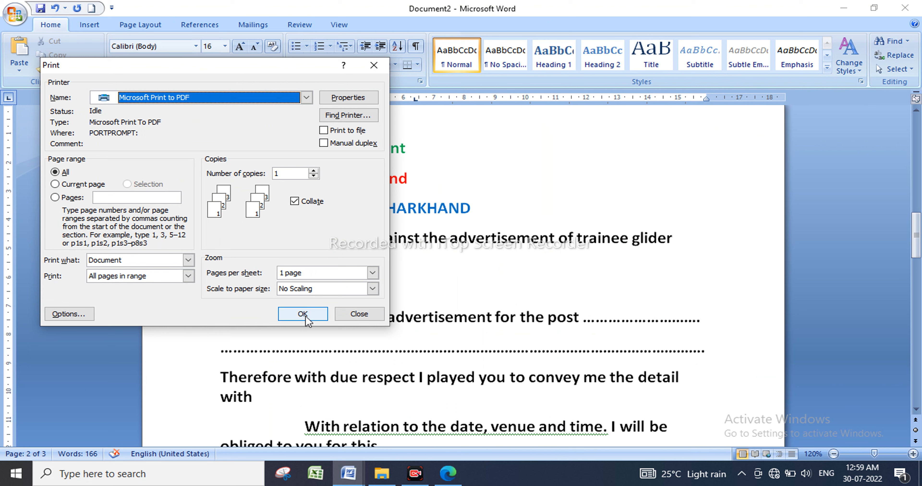
Try Current page and a 1,3 page range, then clear the range back to all pages.
{"action": "left_click", "coordinate": [55, 185]}
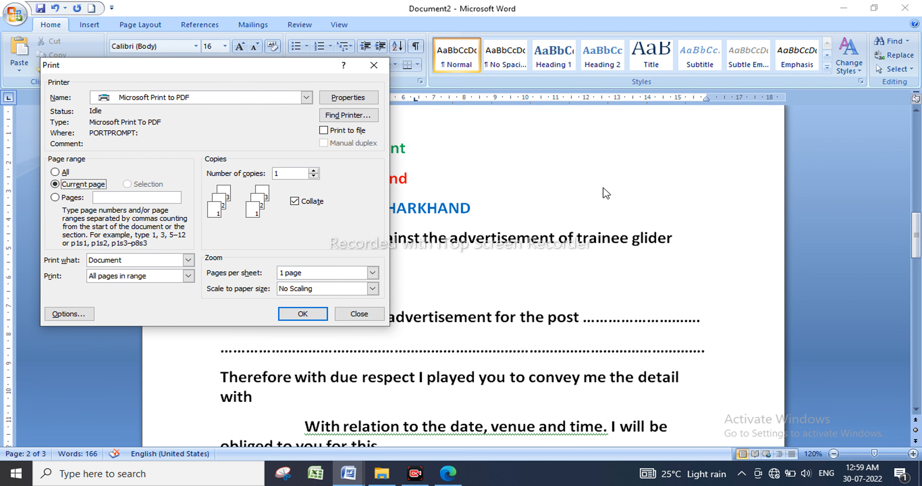
{"action": "left_click_drag", "start_coordinate": [254, 72], "coordinate": [639, 121]}
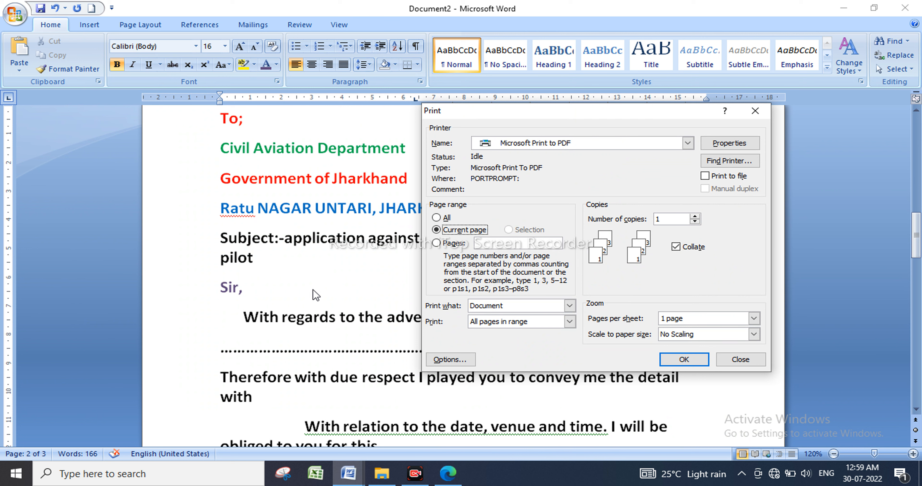
{"action": "left_click", "coordinate": [436, 243]}
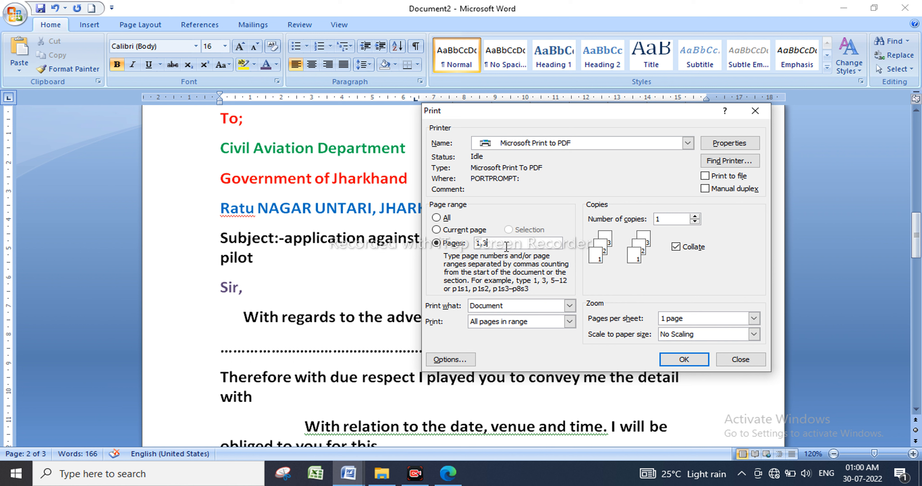
{"action": "left_click_drag", "start_coordinate": [514, 244], "coordinate": [428, 243]}
{"action": "key", "text": "BackSpace"}
Toggle the Collate checkbox several times, then close the Print dialog without printing.
{"action": "left_click", "coordinate": [676, 248]}
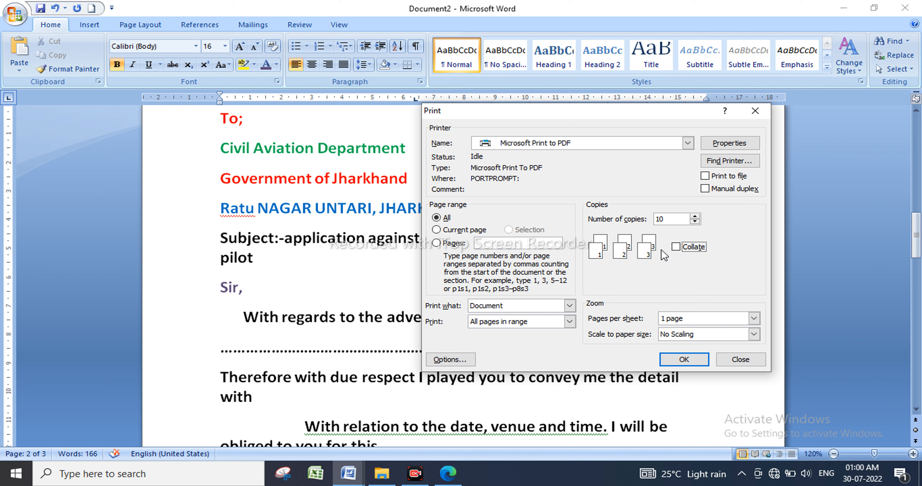
{"action": "left_click", "coordinate": [676, 248]}
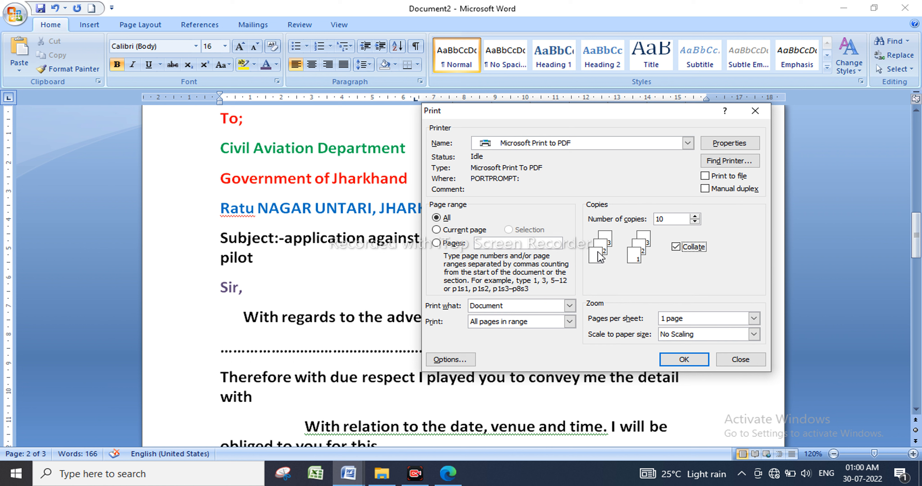
{"action": "left_click", "coordinate": [674, 248]}
{"action": "left_click", "coordinate": [676, 248]}
{"action": "left_click", "coordinate": [677, 248]}
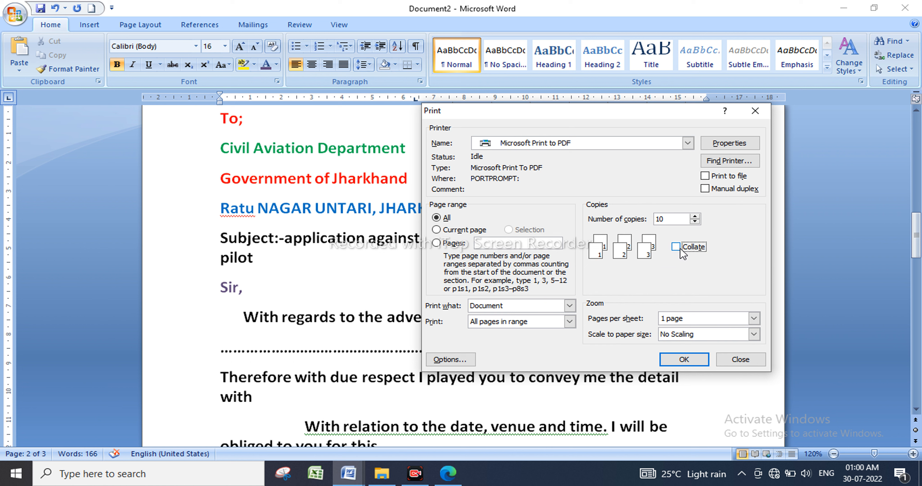
{"action": "left_click", "coordinate": [678, 248]}
{"action": "left_click", "coordinate": [680, 249]}
{"action": "left_click", "coordinate": [680, 249]}
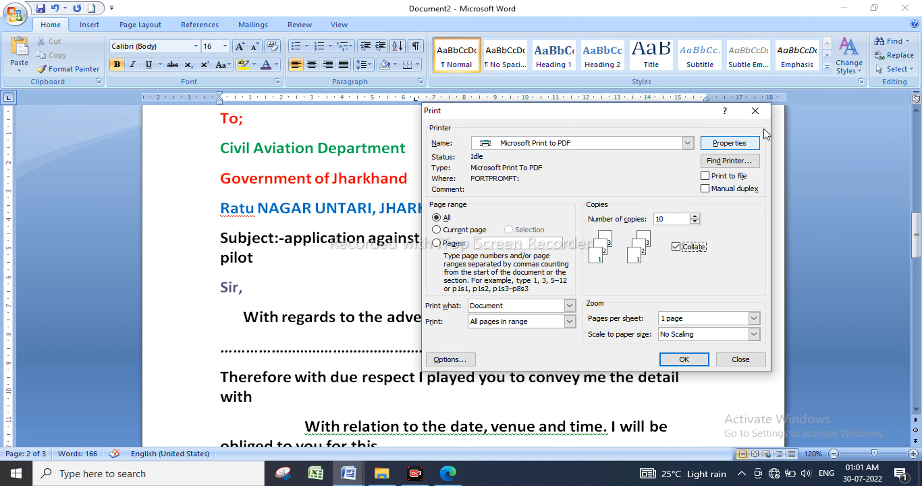
{"action": "left_click", "coordinate": [755, 111]}
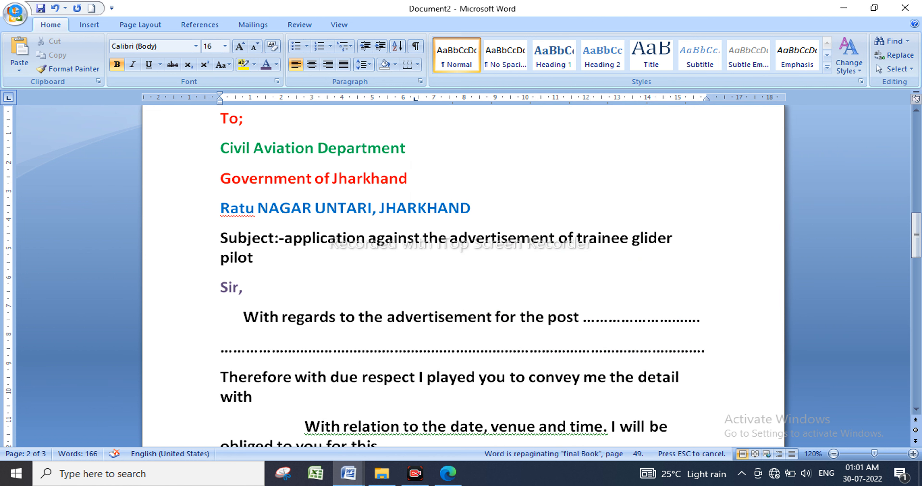
Start encrypting the document with a password; the first confirmation attempt gives a mismatch warning.
{"action": "left_click", "coordinate": [16, 15]}
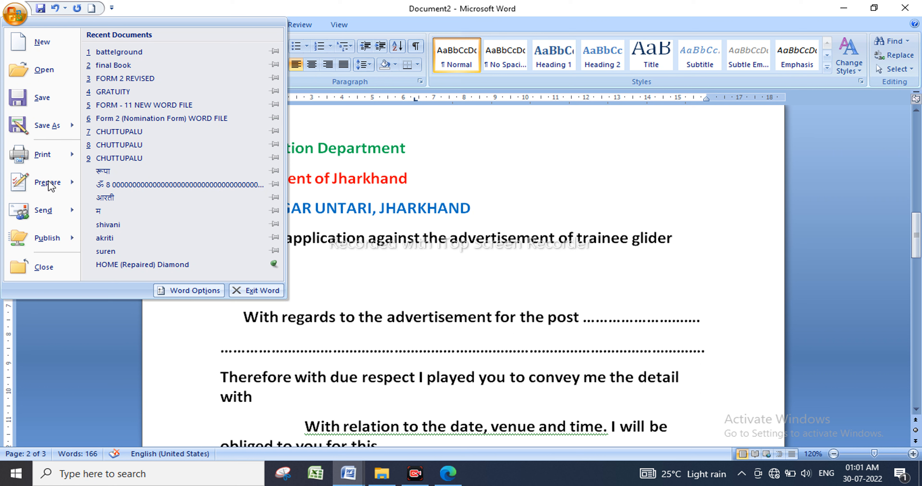
{"action": "mouse_move", "coordinate": [52, 189]}
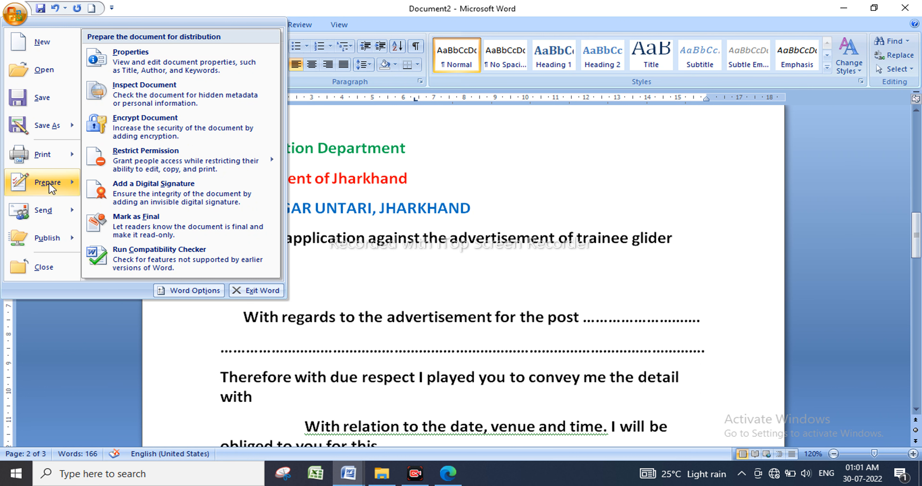
{"action": "left_click", "coordinate": [152, 127]}
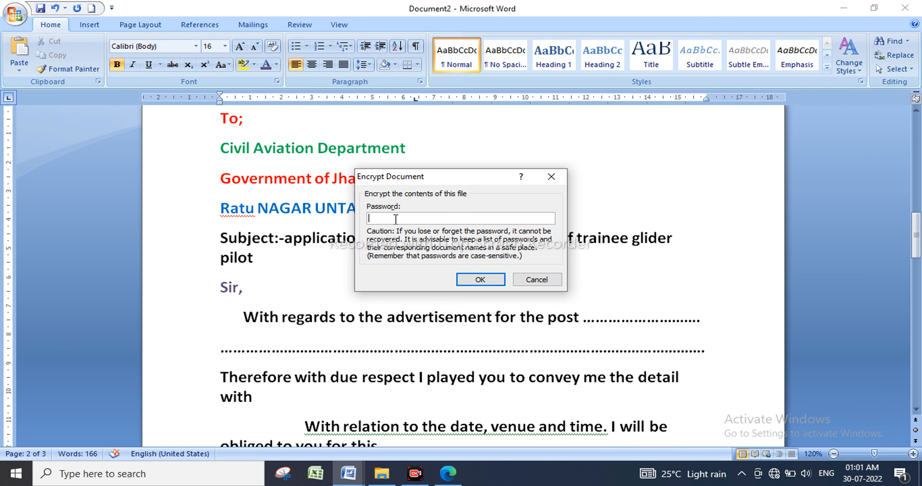
{"action": "key", "text": "Return"}
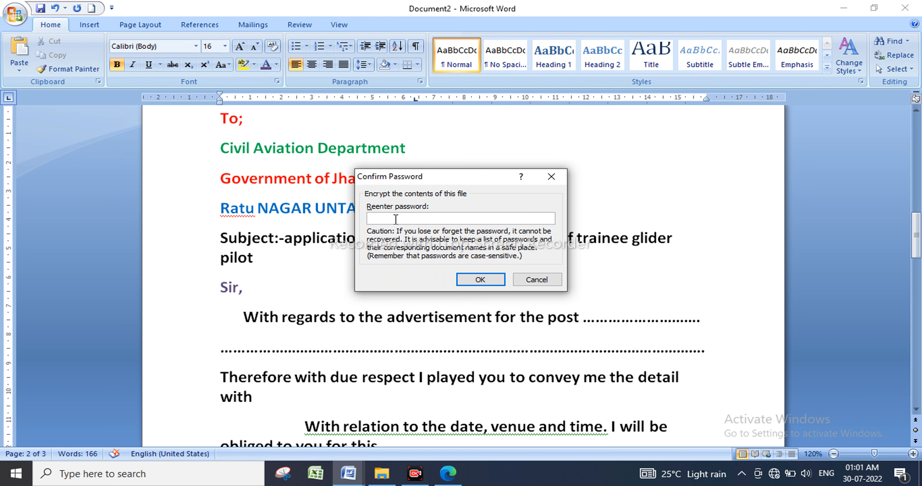
{"action": "key", "text": "Tab"}
{"action": "left_click", "coordinate": [395, 219]}
{"action": "left_click", "coordinate": [480, 280]}
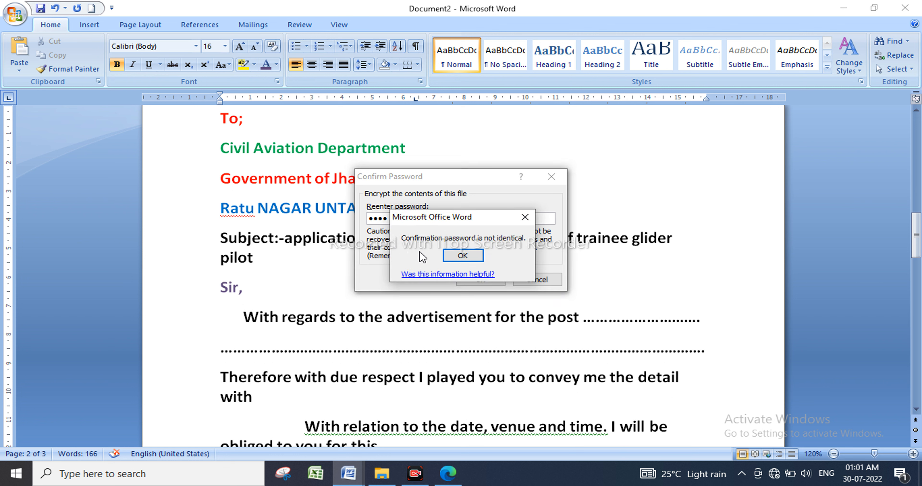
{"action": "left_click", "coordinate": [472, 257]}
{"action": "left_click_drag", "start_coordinate": [409, 218], "coordinate": [338, 215]}
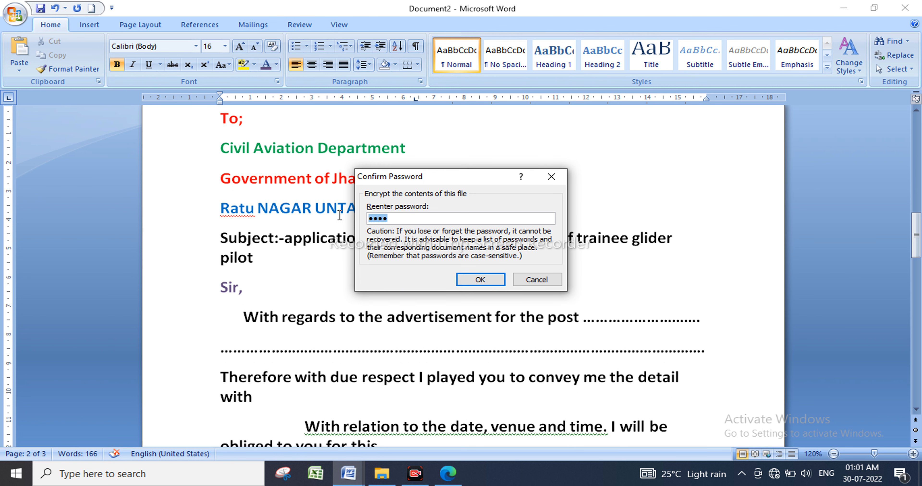
{"action": "key", "text": "BackSpace"}
{"action": "left_click", "coordinate": [550, 177]}
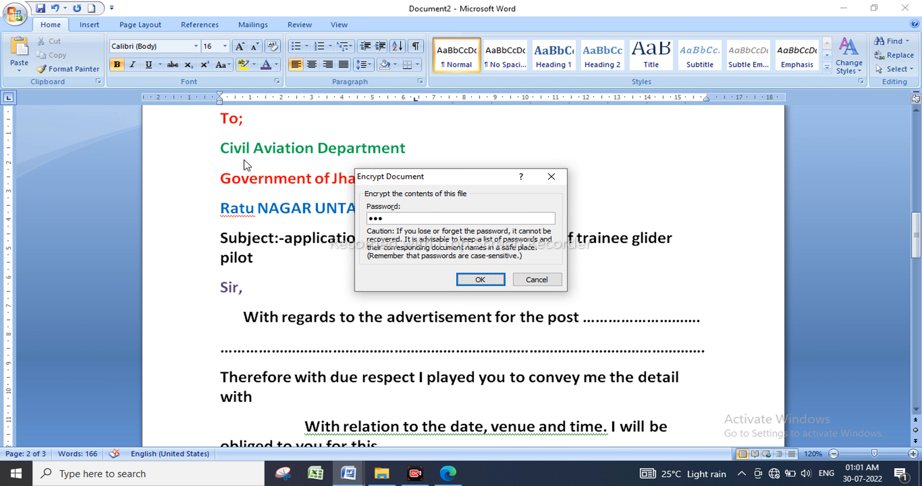
{"action": "left_click_drag", "start_coordinate": [392, 219], "coordinate": [295, 196]}
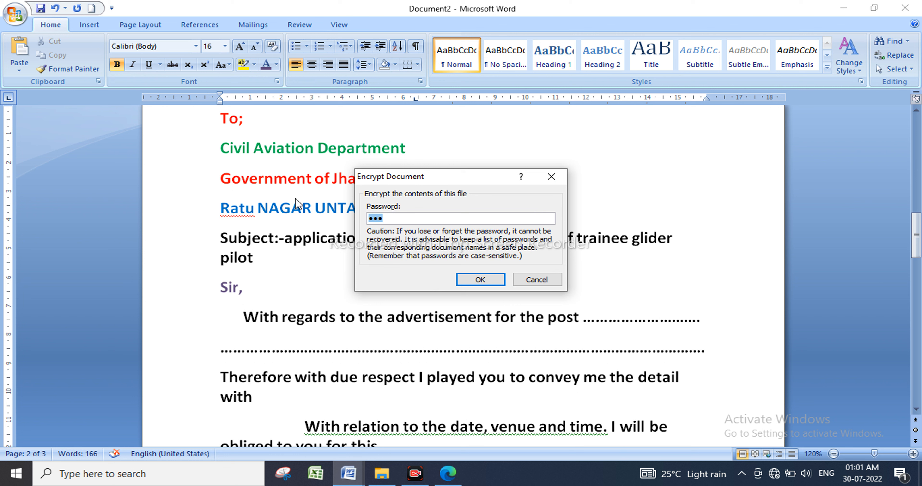
{"action": "type", "text": "123"}
{"action": "left_click", "coordinate": [479, 279]}
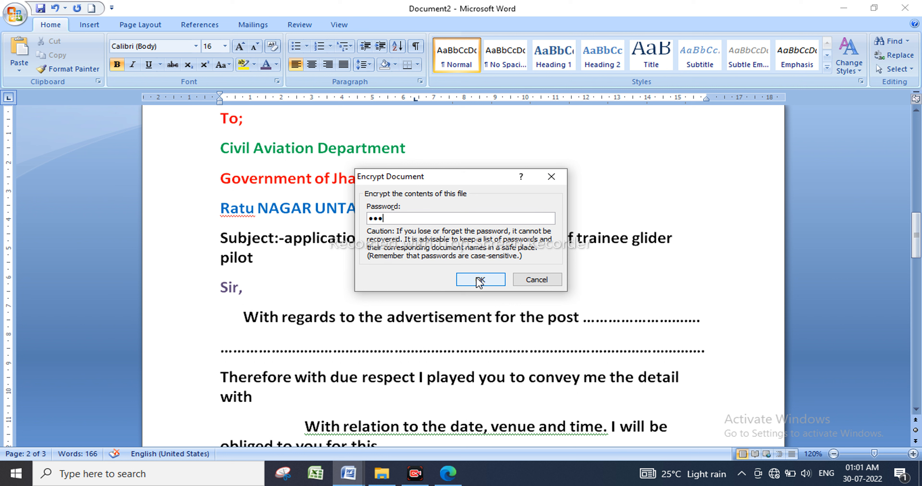
{"action": "type", "text": "1"}
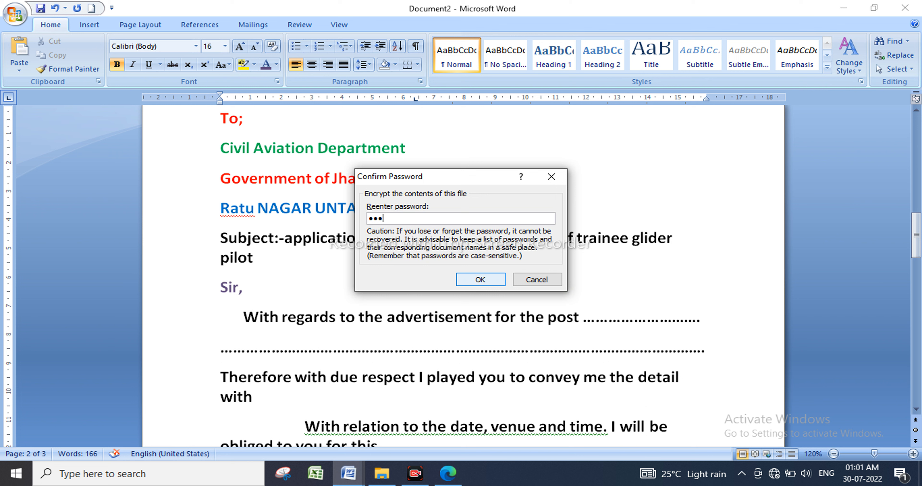
{"action": "type", "text": "23"}
{"action": "left_click", "coordinate": [479, 280]}
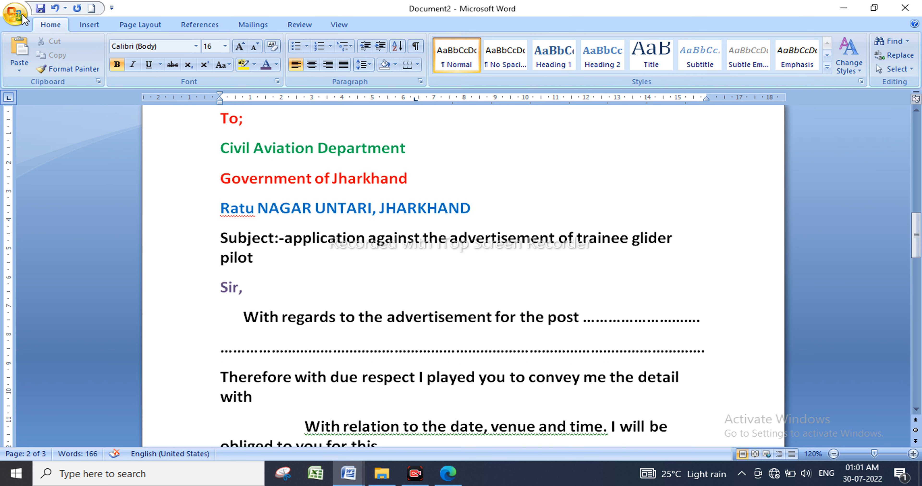
Save the encrypted document to the Desktop under the file name youtube.
{"action": "left_click", "coordinate": [15, 14]}
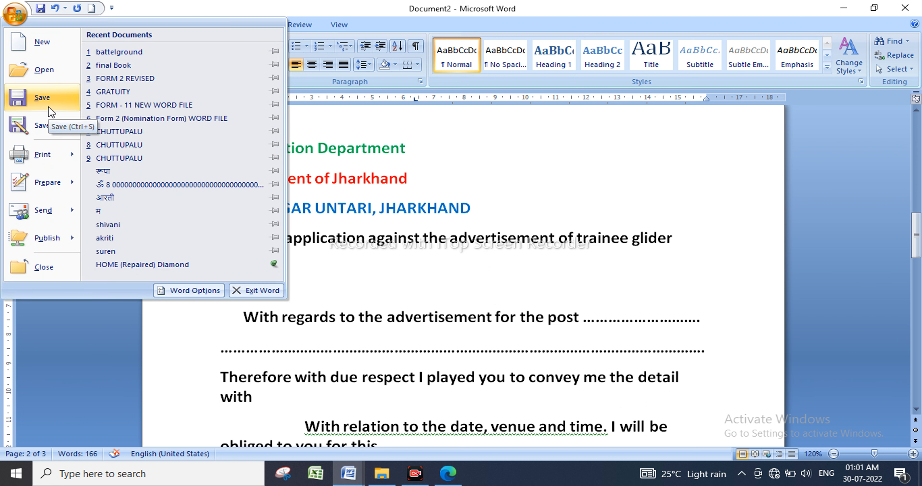
{"action": "left_click", "coordinate": [48, 104]}
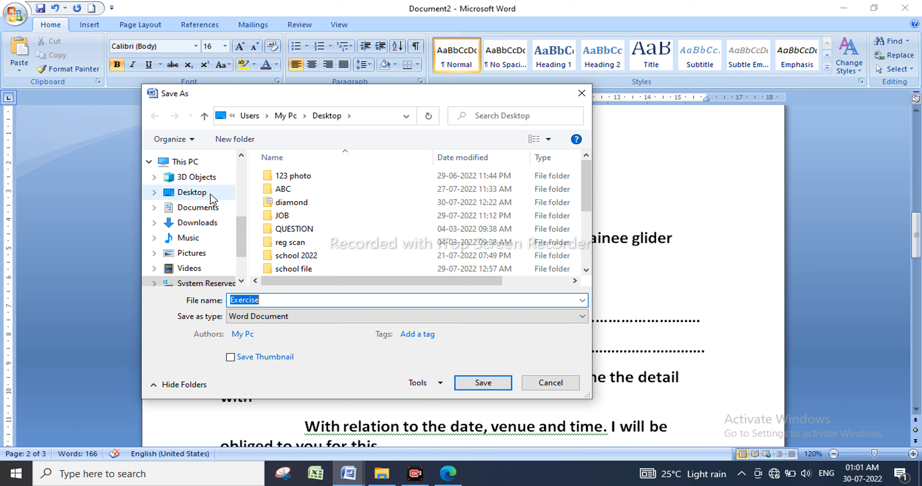
{"action": "left_click", "coordinate": [211, 197]}
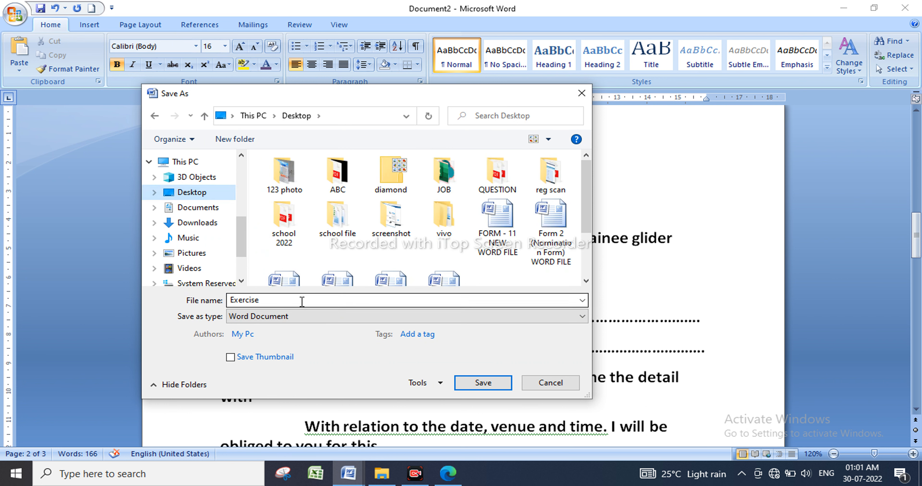
{"action": "left_click", "coordinate": [207, 301]}
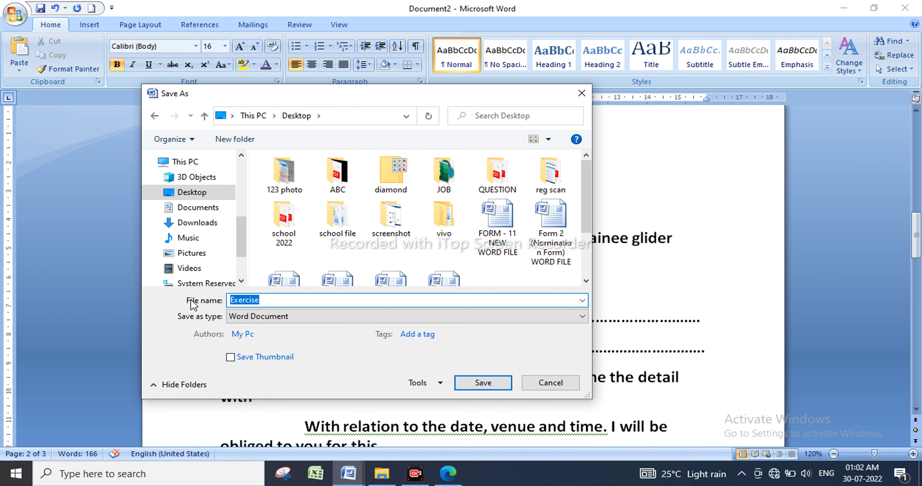
{"action": "type", "text": "youtube"}
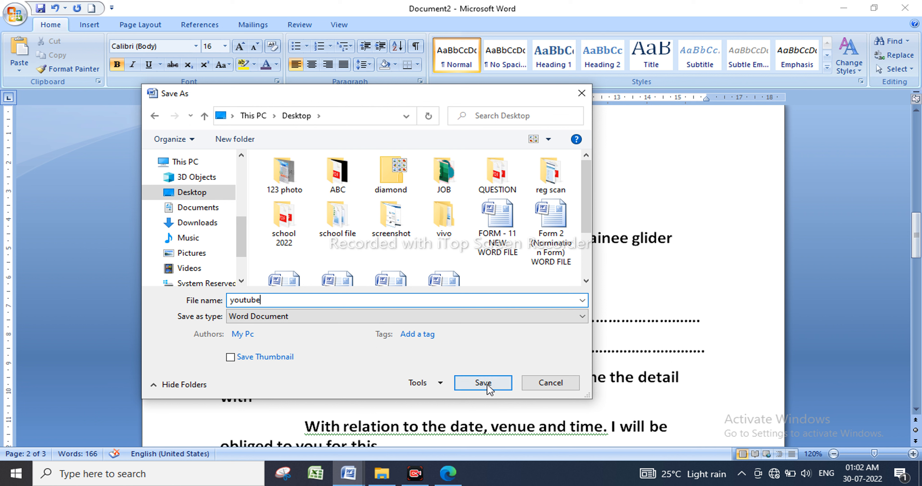
{"action": "left_click", "coordinate": [475, 386]}
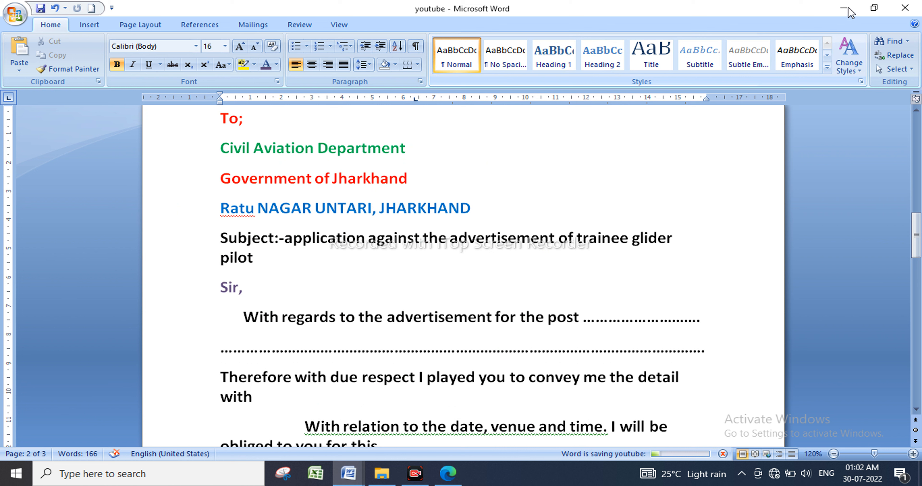
Minimize the youtube window and close the empty Document1.
{"action": "left_click", "coordinate": [874, 11]}
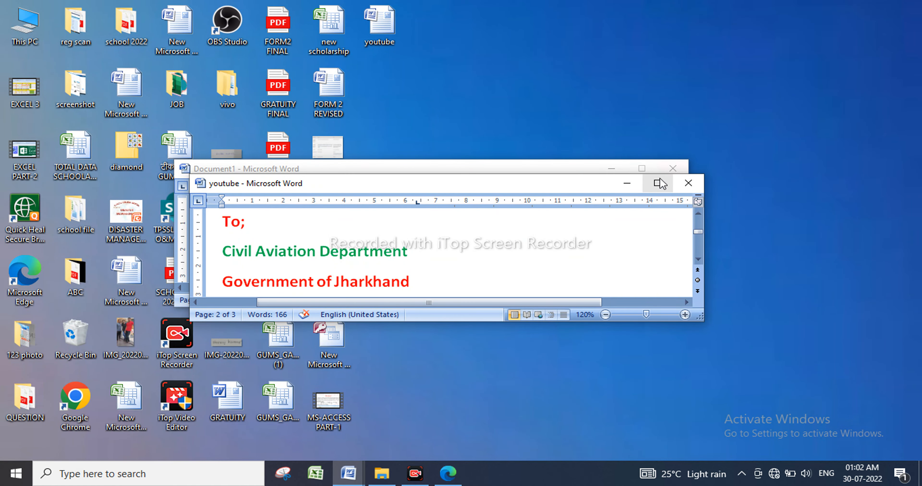
{"action": "left_click", "coordinate": [628, 183]}
{"action": "left_click", "coordinate": [673, 169]}
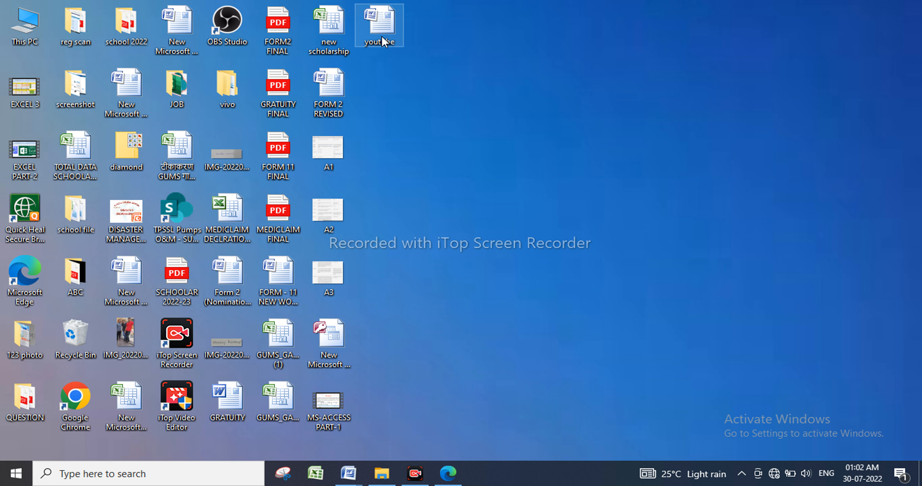
Select the youtube file icon on the desktop and bring up its context menu.
{"action": "right_click", "coordinate": [384, 42]}
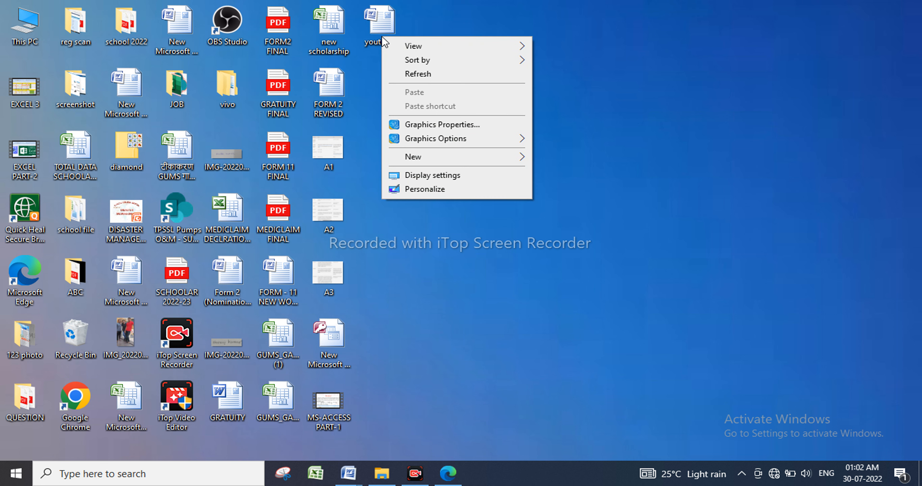
{"action": "left_click", "coordinate": [387, 27]}
{"action": "left_click", "coordinate": [387, 26]}
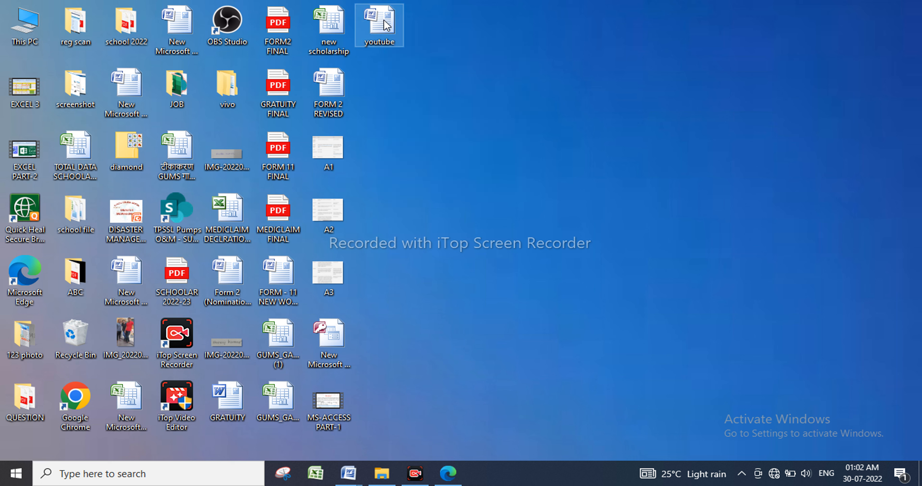
{"action": "right_click", "coordinate": [385, 25]}
{"action": "left_click", "coordinate": [463, 321]}
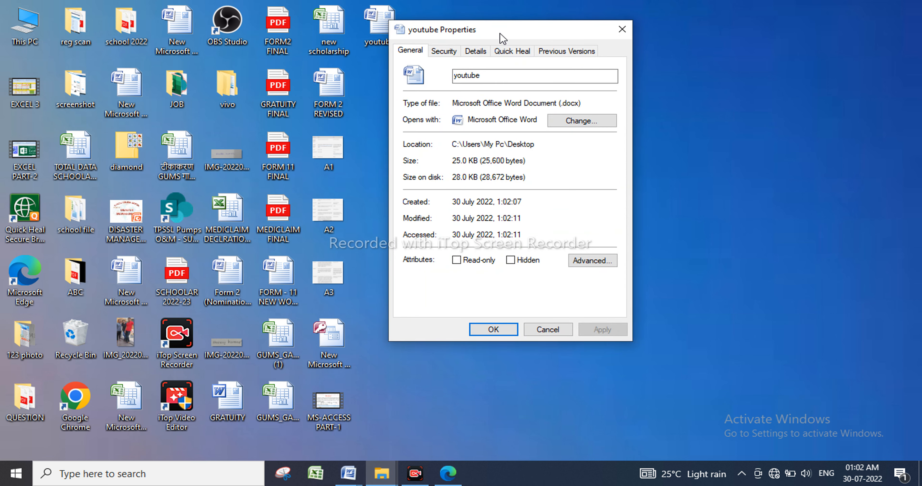
{"action": "left_click_drag", "start_coordinate": [500, 35], "coordinate": [544, 32]}
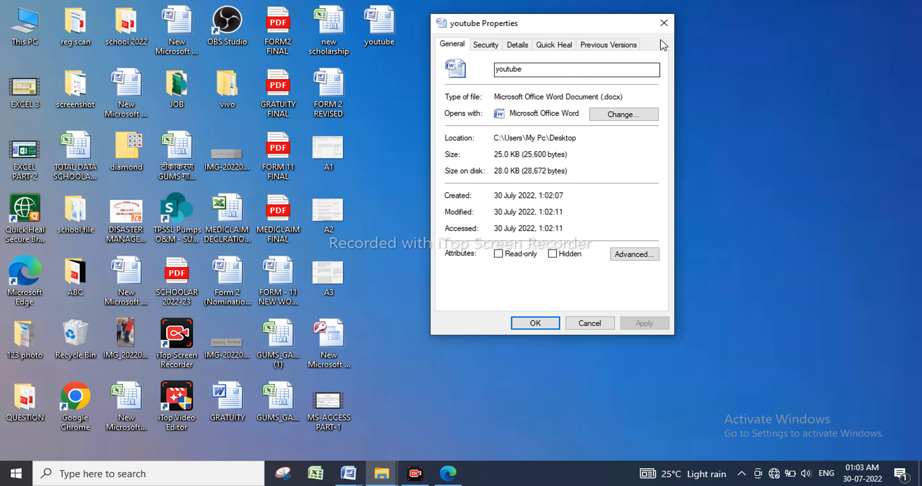
{"action": "left_click", "coordinate": [663, 23]}
{"action": "double_click", "coordinate": [394, 31]}
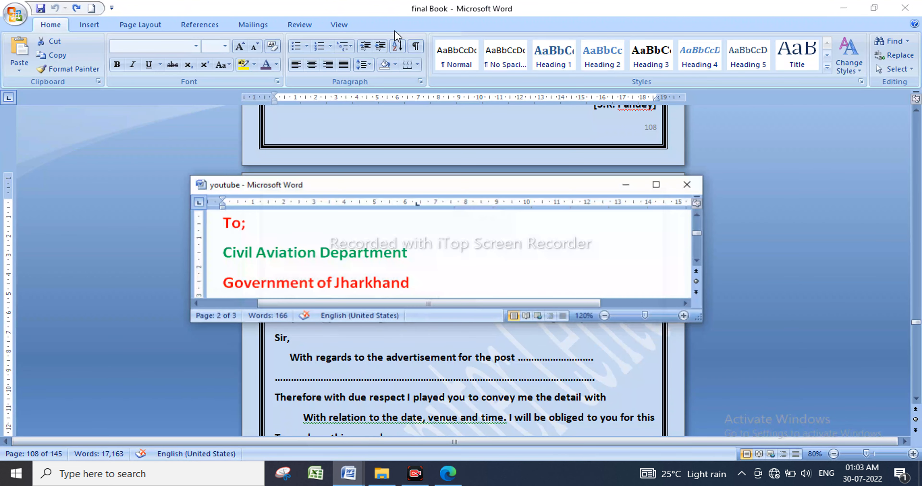
{"action": "left_click", "coordinate": [656, 185]}
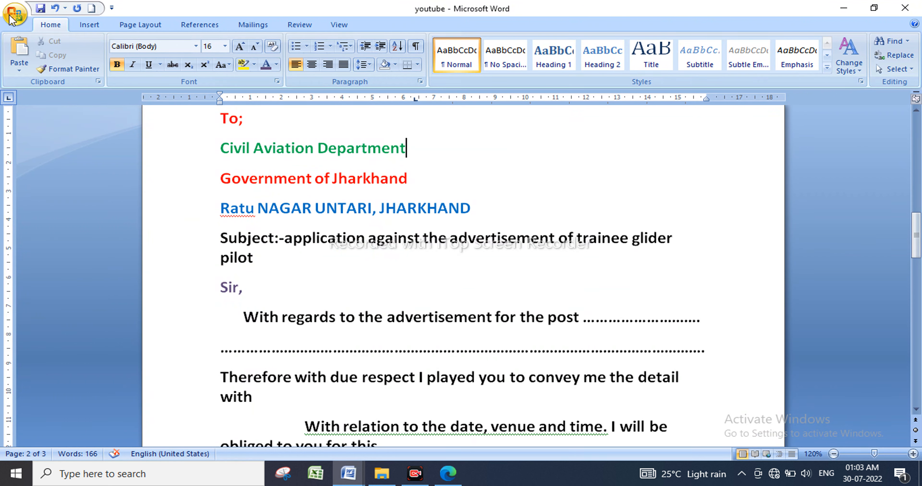
{"action": "left_click", "coordinate": [11, 17]}
{"action": "mouse_move", "coordinate": [50, 185]}
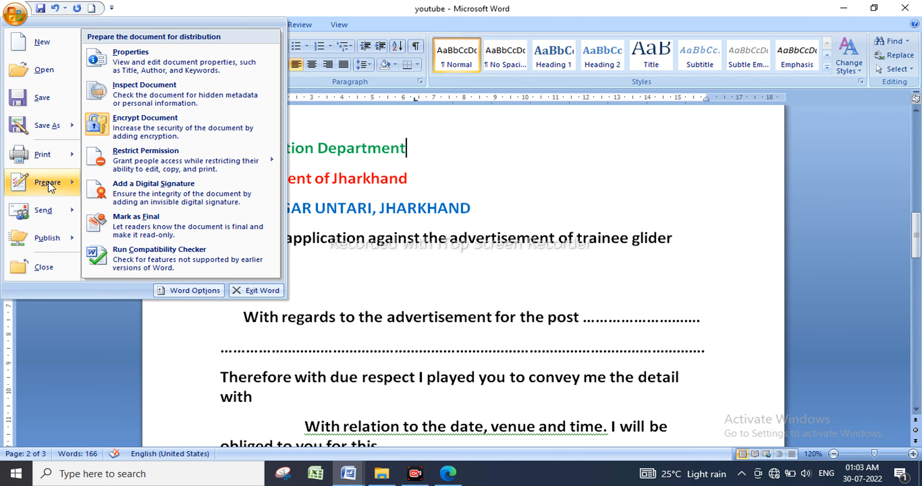
{"action": "left_click", "coordinate": [172, 132]}
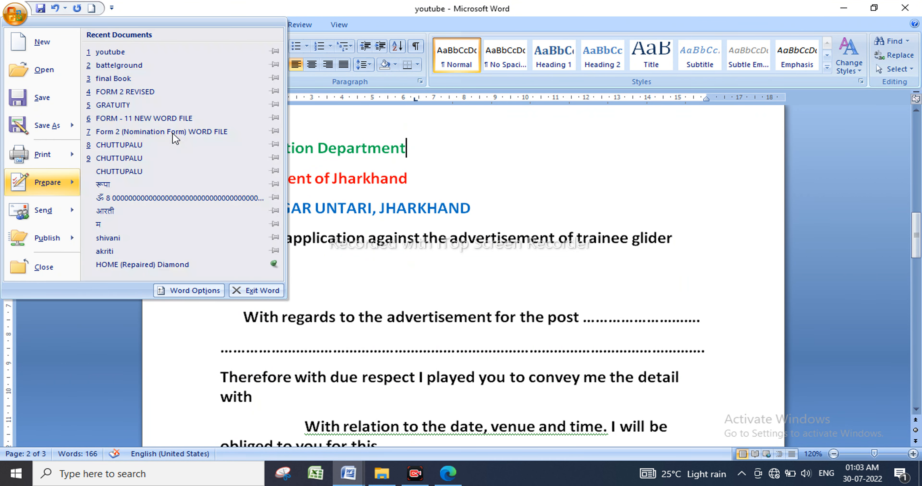
{"action": "type", "text": "123"}
{"action": "left_click", "coordinate": [480, 280]}
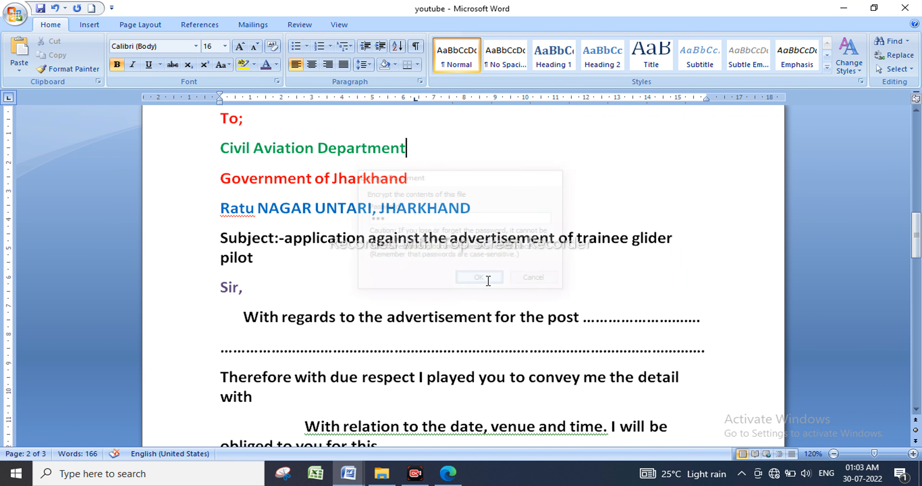
Save youtube, close it, and minimize the remaining Word window.
{"action": "left_click", "coordinate": [14, 14]}
{"action": "left_click", "coordinate": [46, 101]}
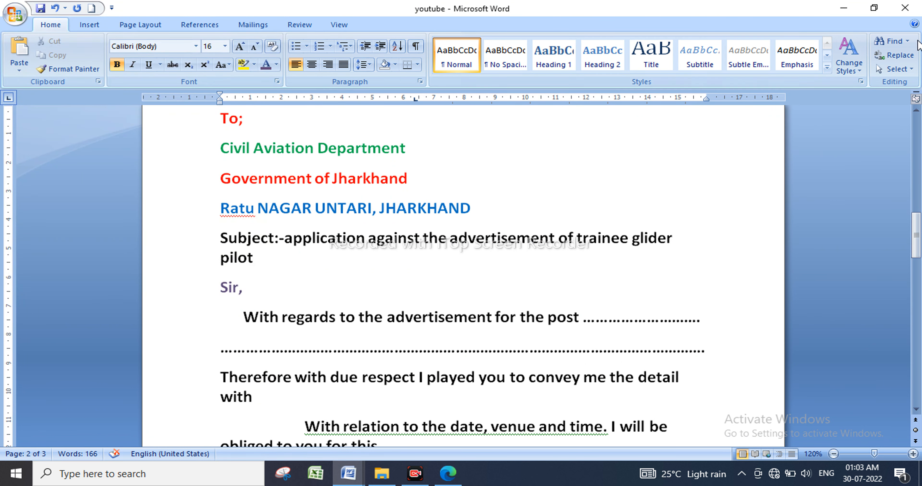
{"action": "left_click", "coordinate": [905, 9]}
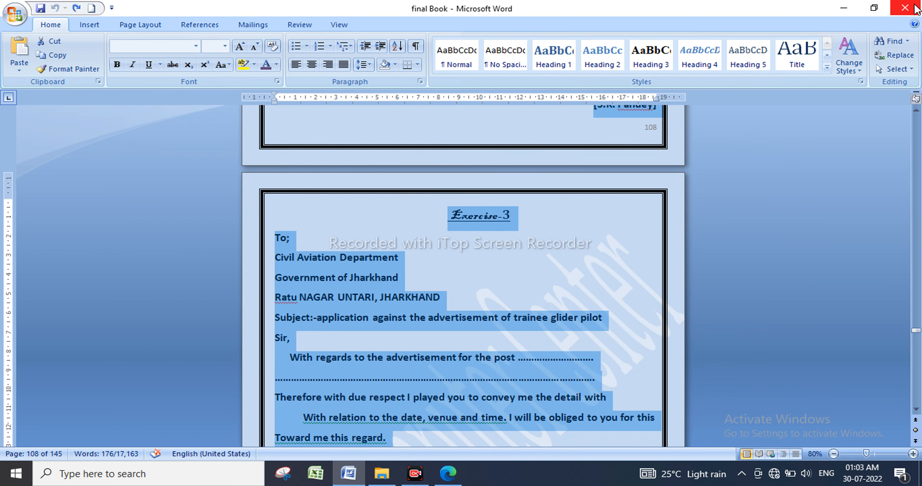
{"action": "left_click", "coordinate": [843, 8]}
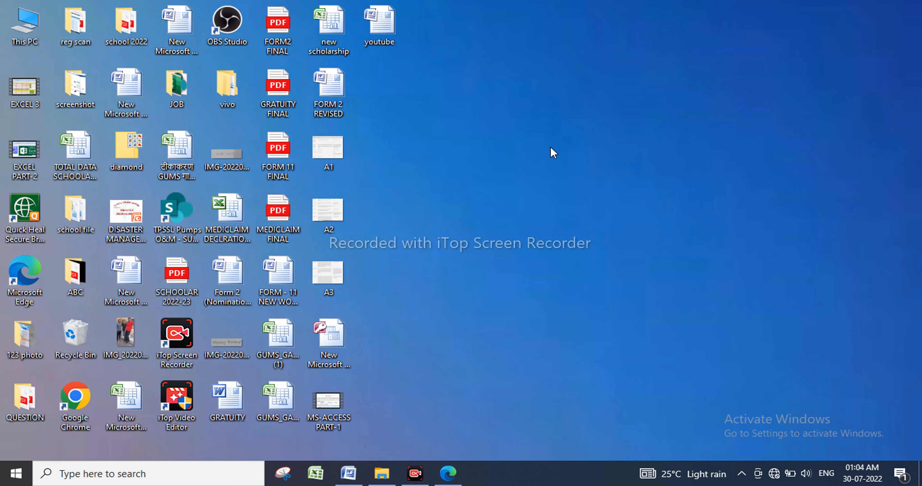
Reopen youtube from the desktop and enter its password in the Password prompt.
{"action": "double_click", "coordinate": [382, 29]}
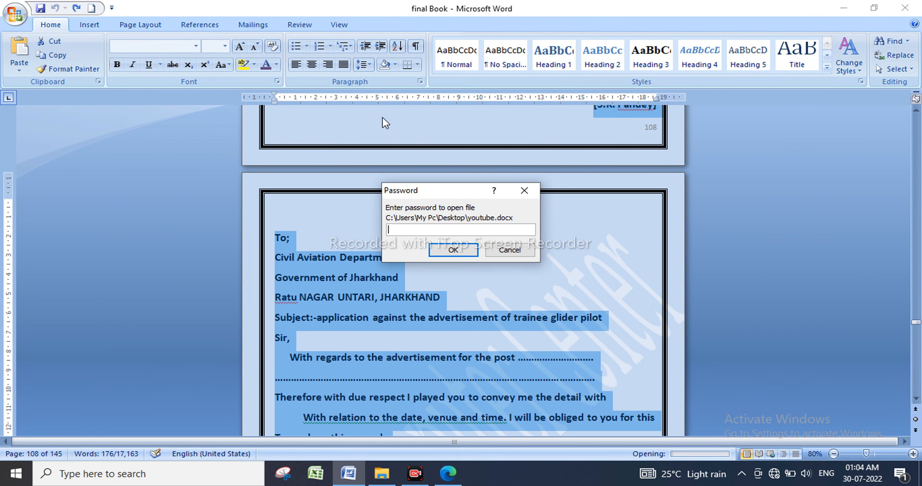
{"action": "left_click_drag", "start_coordinate": [455, 192], "coordinate": [463, 144]}
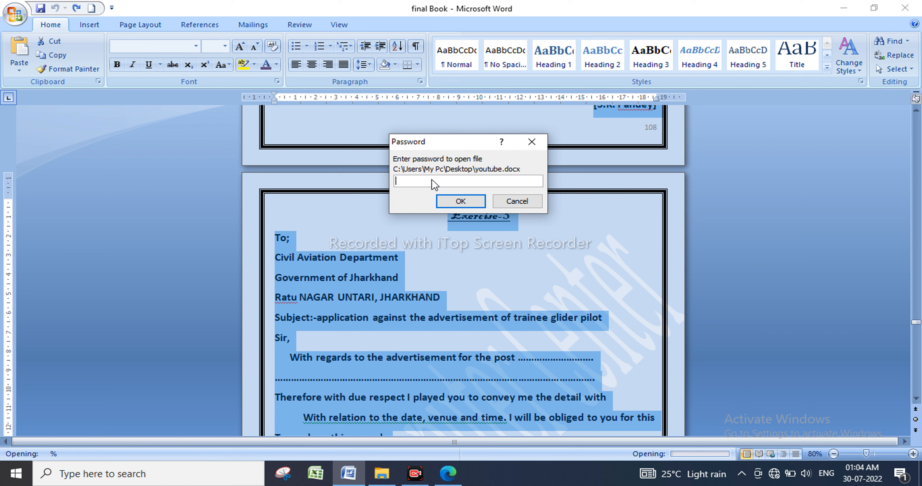
{"action": "type", "text": "1"}
{"action": "left_click", "coordinate": [461, 201]}
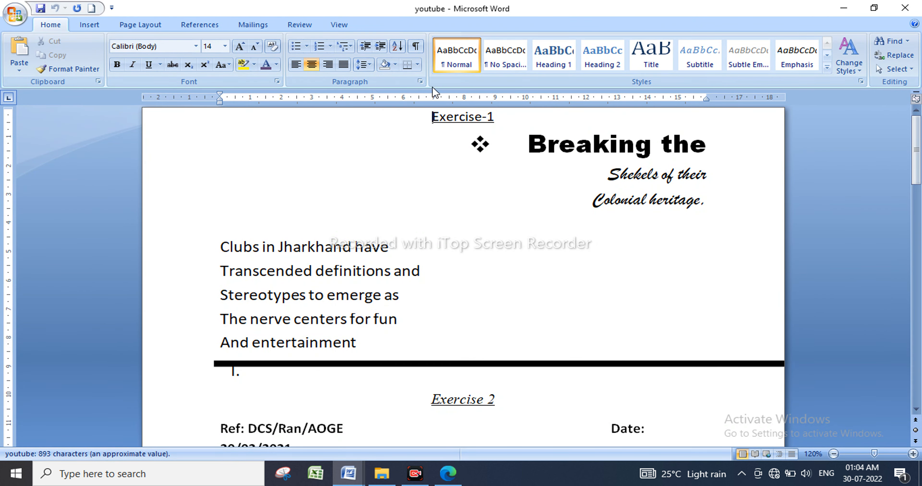
Clear the password in Prepare > Encrypt Document to remove the document's protection.
{"action": "scroll", "coordinate": [443, 184], "scroll_direction": "down", "scroll_amount": 10}
{"action": "scroll", "coordinate": [443, 186], "scroll_direction": "down", "scroll_amount": 11}
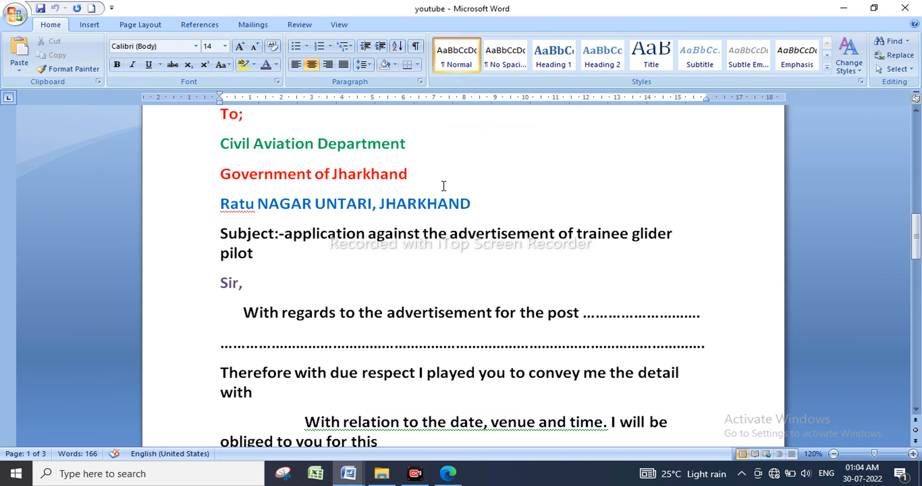
{"action": "left_click", "coordinate": [16, 17]}
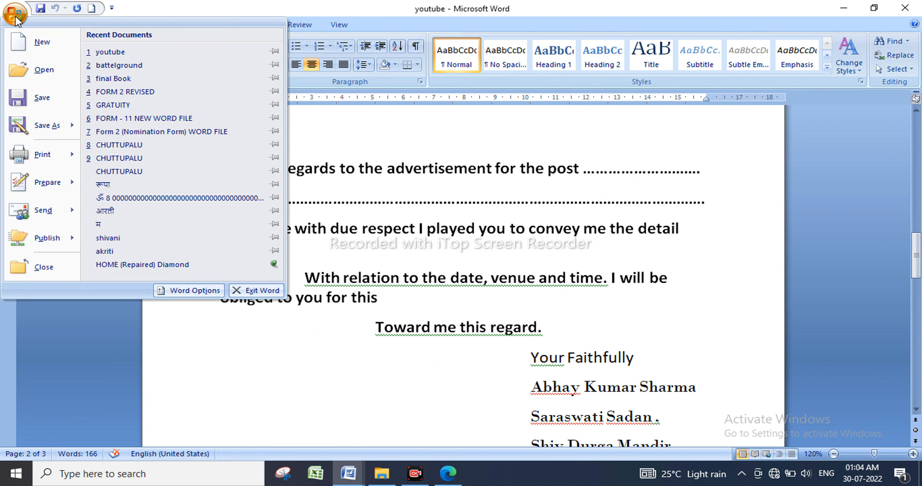
{"action": "left_click", "coordinate": [53, 188]}
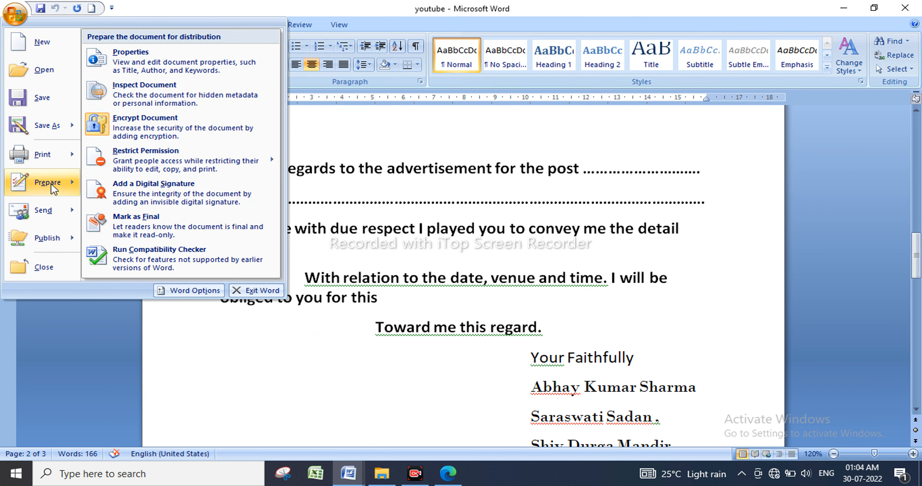
{"action": "left_click", "coordinate": [143, 124]}
{"action": "type", "text": "123"}
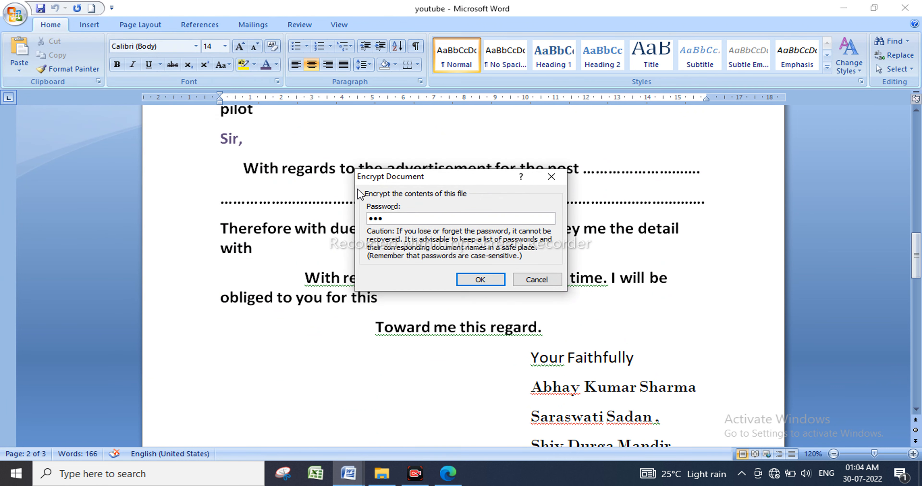
{"action": "left_click_drag", "start_coordinate": [399, 217], "coordinate": [322, 222]}
{"action": "key", "text": "BackSpace"}
{"action": "left_click", "coordinate": [480, 280]}
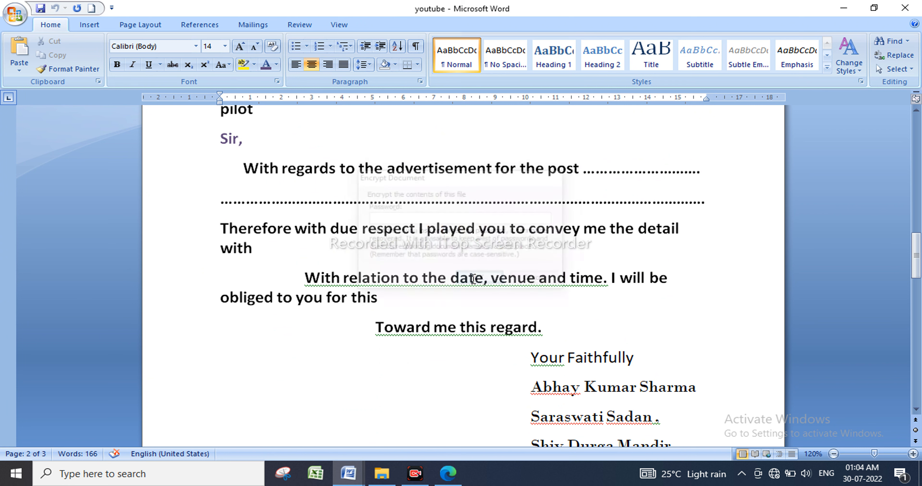
Save youtube, close it, and minimize the final Book window.
{"action": "left_click", "coordinate": [15, 15]}
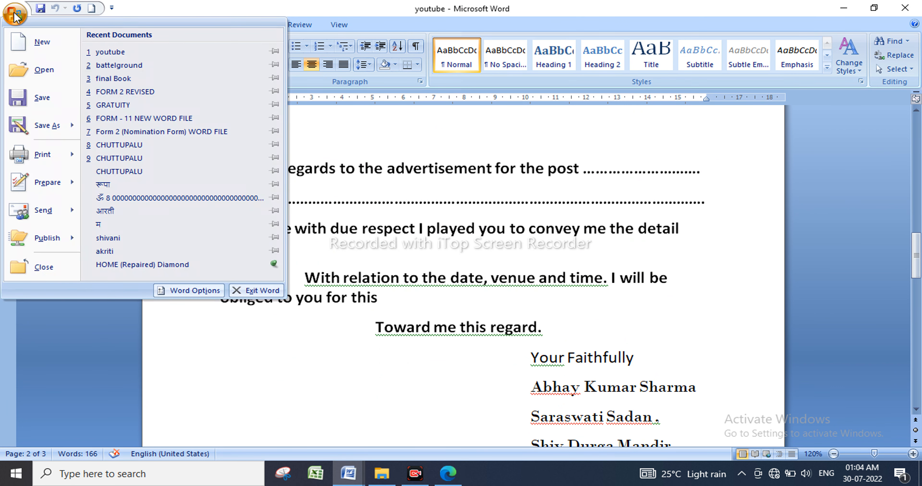
{"action": "left_click", "coordinate": [43, 100]}
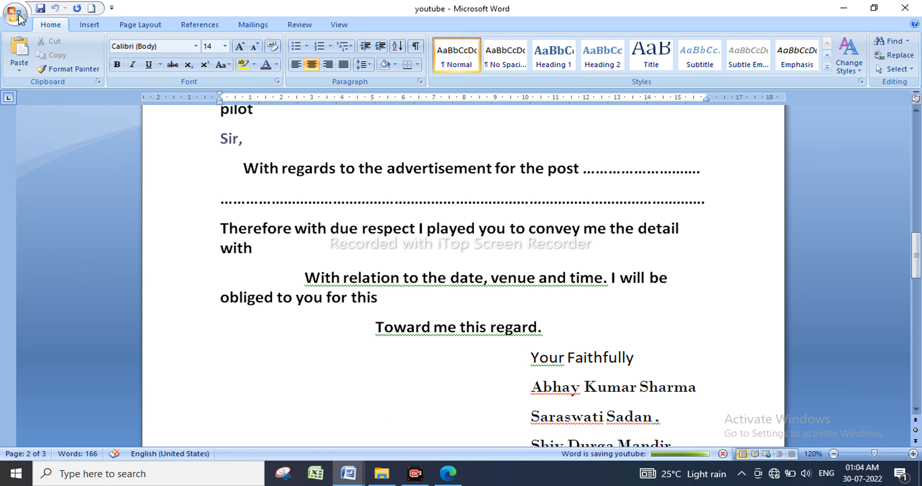
{"action": "left_click", "coordinate": [16, 14]}
{"action": "left_click", "coordinate": [48, 100]}
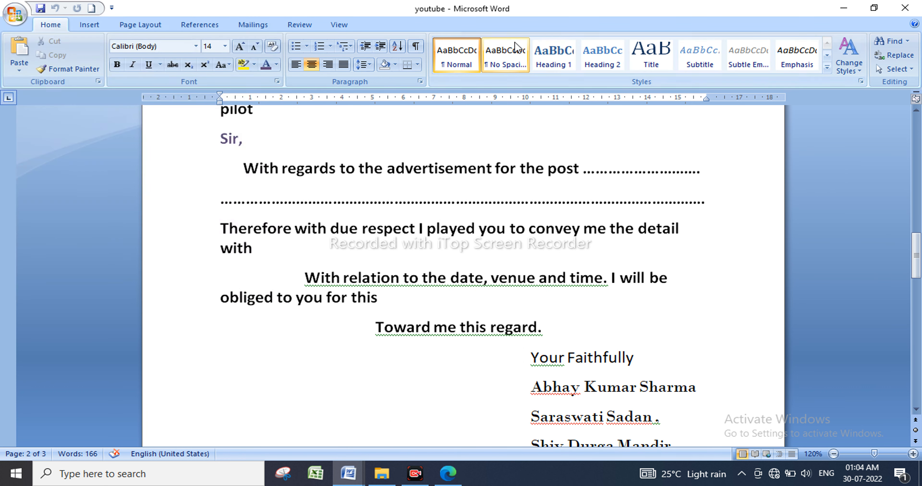
{"action": "left_click", "coordinate": [906, 9]}
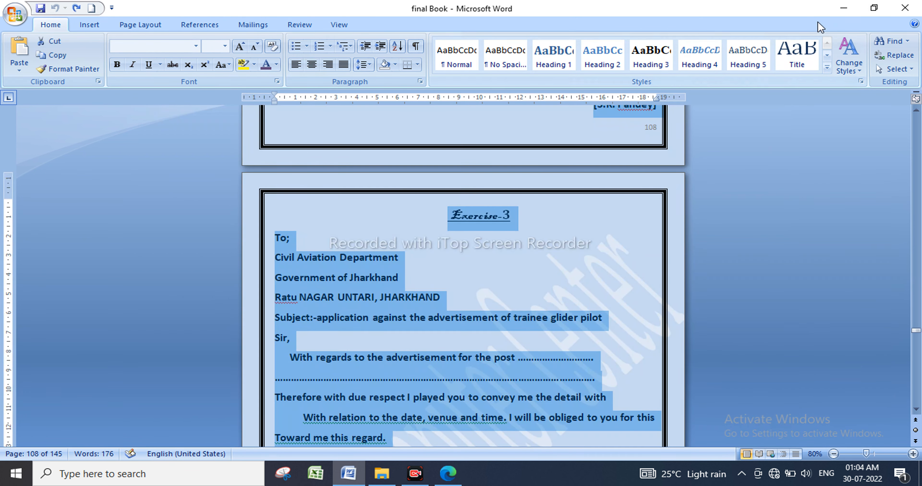
{"action": "left_click", "coordinate": [847, 10]}
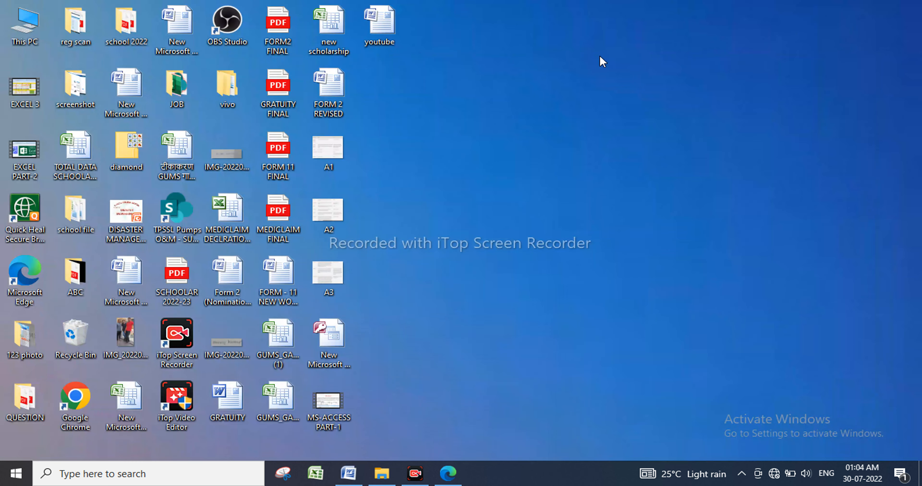
Reopen youtube from the desktop and browse the Office menu's Prepare, Send and Publish options.
{"action": "double_click", "coordinate": [392, 31]}
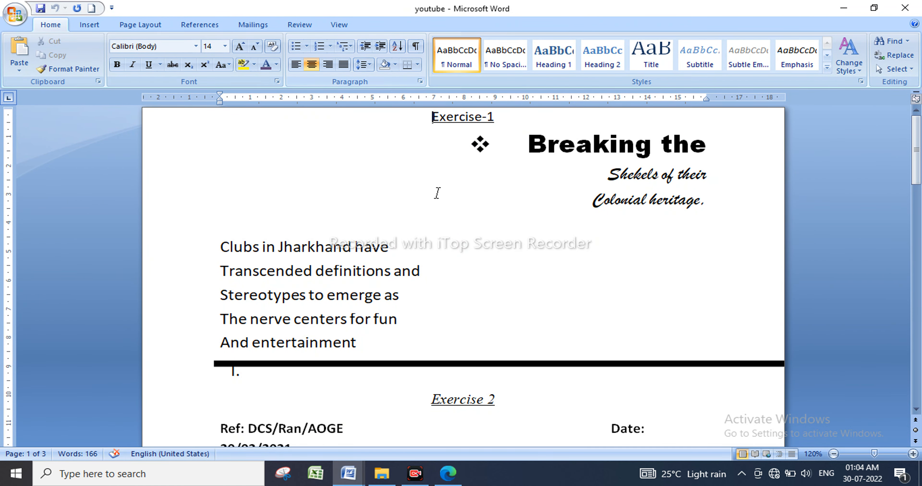
{"action": "scroll", "coordinate": [471, 185], "scroll_direction": "down", "scroll_amount": 5}
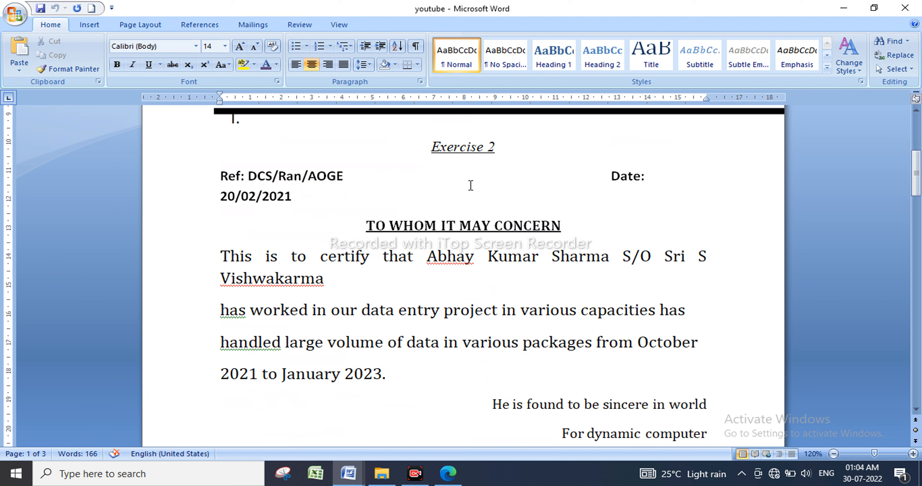
{"action": "left_click", "coordinate": [14, 13]}
{"action": "mouse_move", "coordinate": [52, 189]}
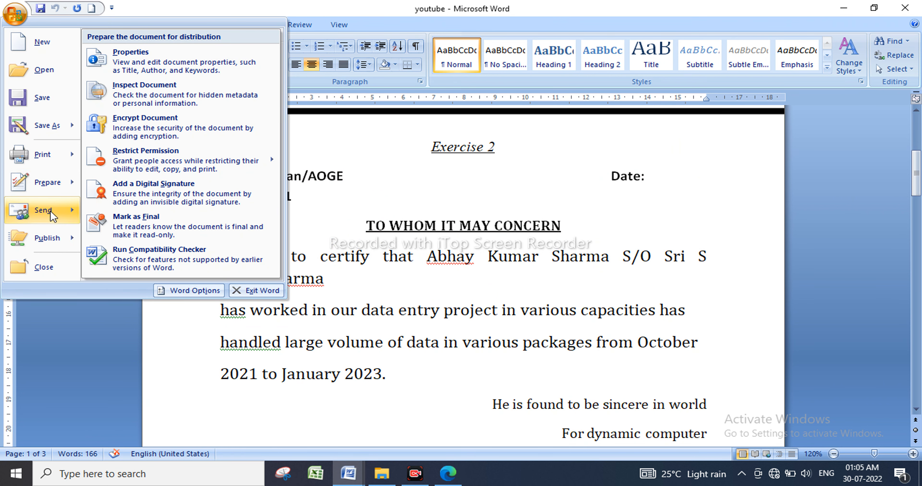
{"action": "mouse_move", "coordinate": [51, 210]}
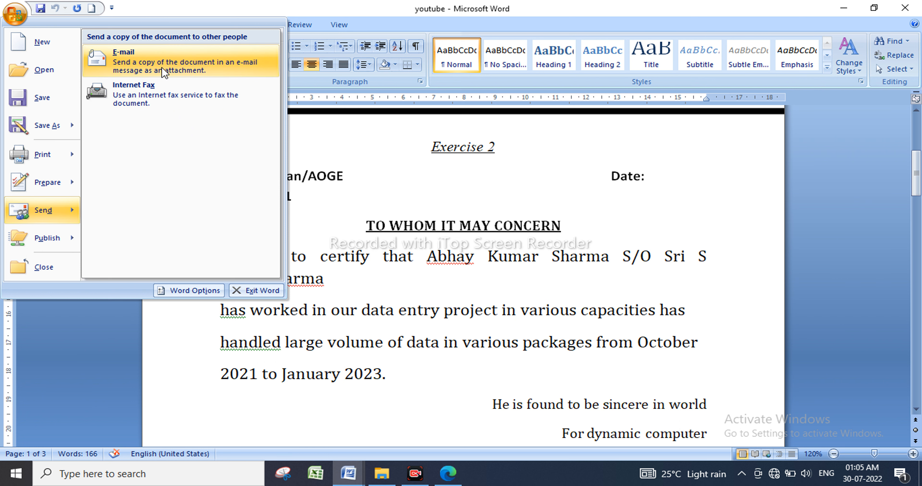
{"action": "mouse_move", "coordinate": [57, 240]}
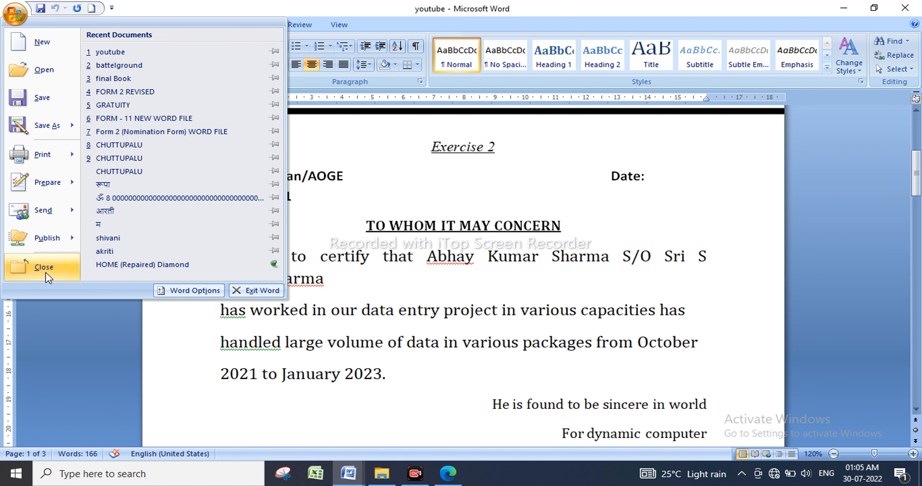
Close youtube, reopen it from Recent Documents, and put the cursor on blank page 3.
{"action": "left_click", "coordinate": [46, 270]}
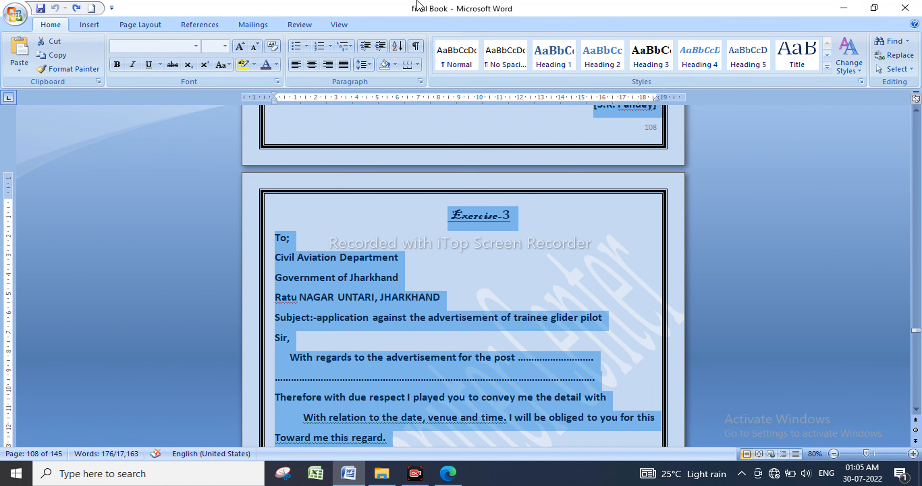
{"action": "left_click", "coordinate": [13, 18]}
{"action": "left_click", "coordinate": [129, 53]}
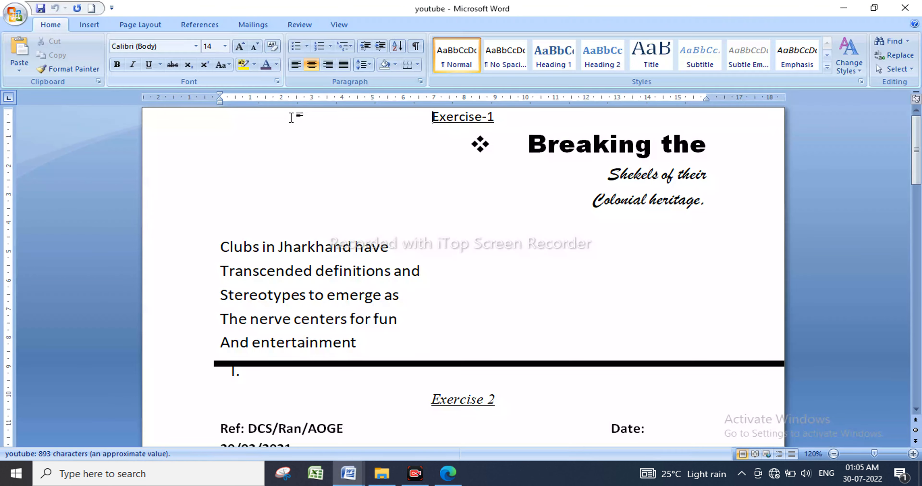
{"action": "scroll", "coordinate": [293, 119], "scroll_direction": "down", "scroll_amount": 15}
{"action": "scroll", "coordinate": [293, 118], "scroll_direction": "down", "scroll_amount": 20}
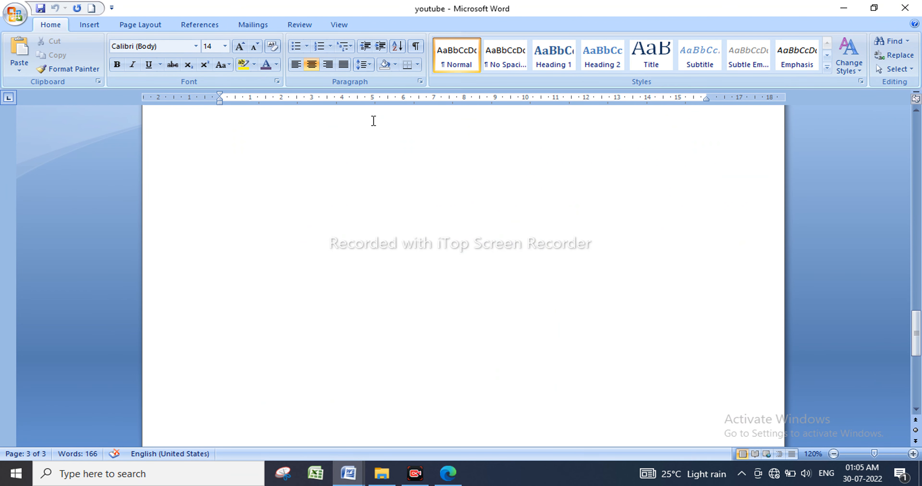
{"action": "left_click", "coordinate": [389, 244]}
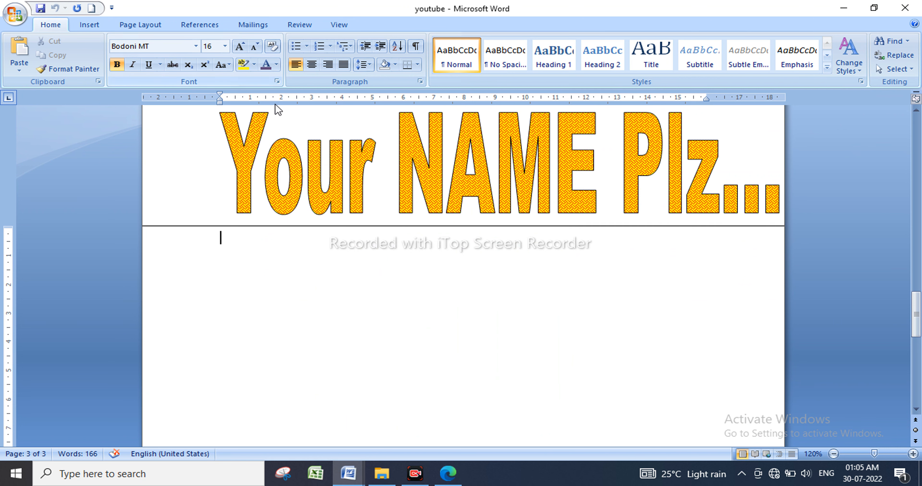
Copy the Exercise-3 heading onto page 3, renumber it Exercise-4, and open Insert > Shapes.
{"action": "scroll", "coordinate": [308, 181], "scroll_direction": "up", "scroll_amount": 15}
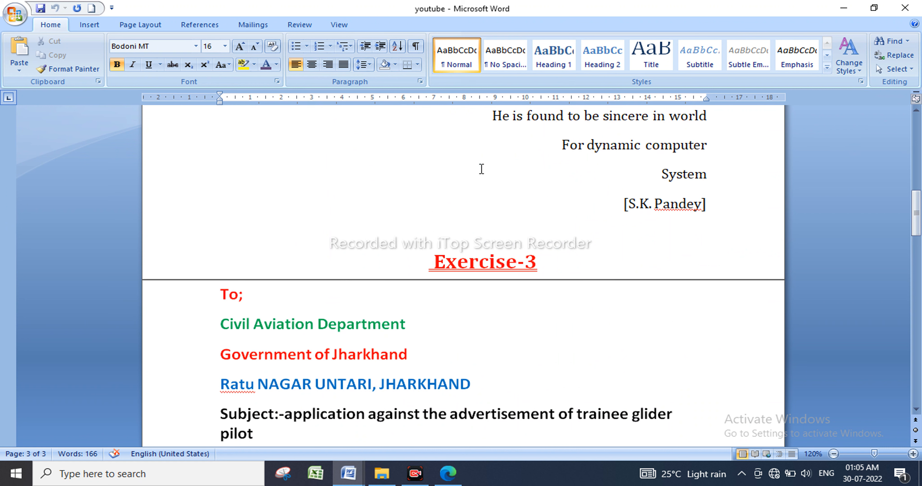
{"action": "left_click_drag", "start_coordinate": [535, 264], "coordinate": [421, 263]}
{"action": "key", "text": "ctrl+c"}
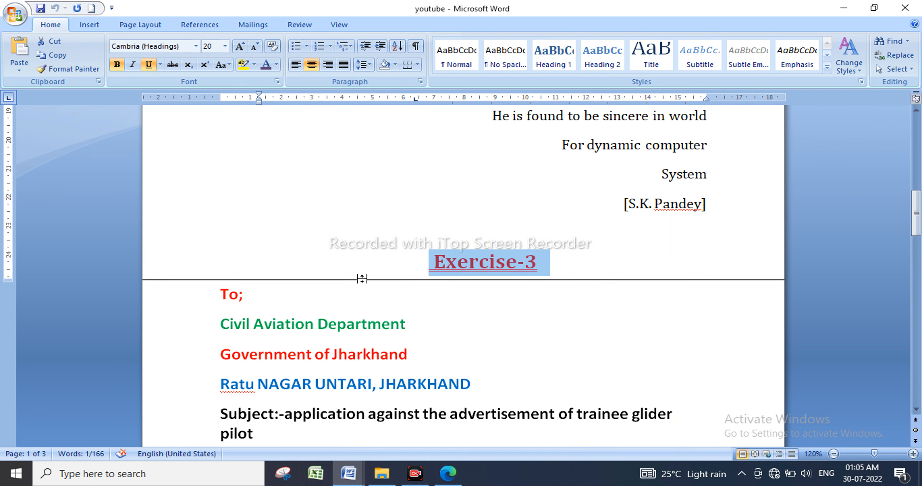
{"action": "scroll", "coordinate": [357, 307], "scroll_direction": "down", "scroll_amount": 20}
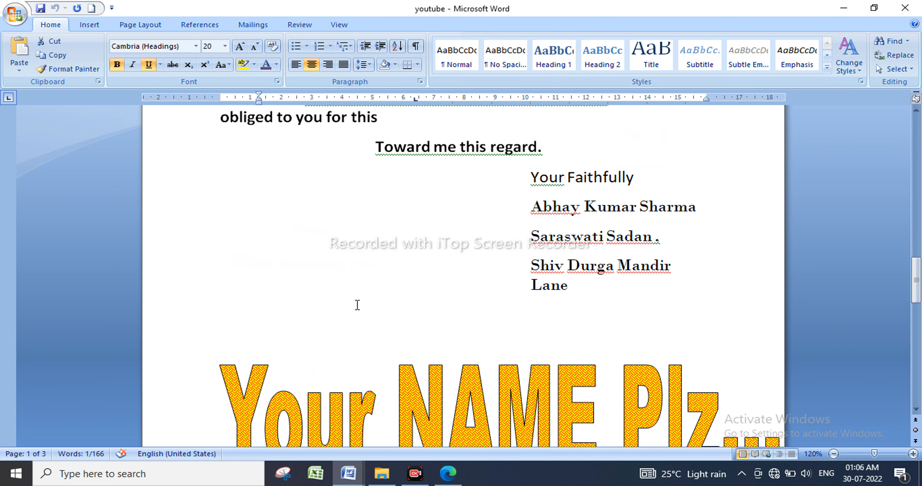
{"action": "left_click", "coordinate": [384, 212]}
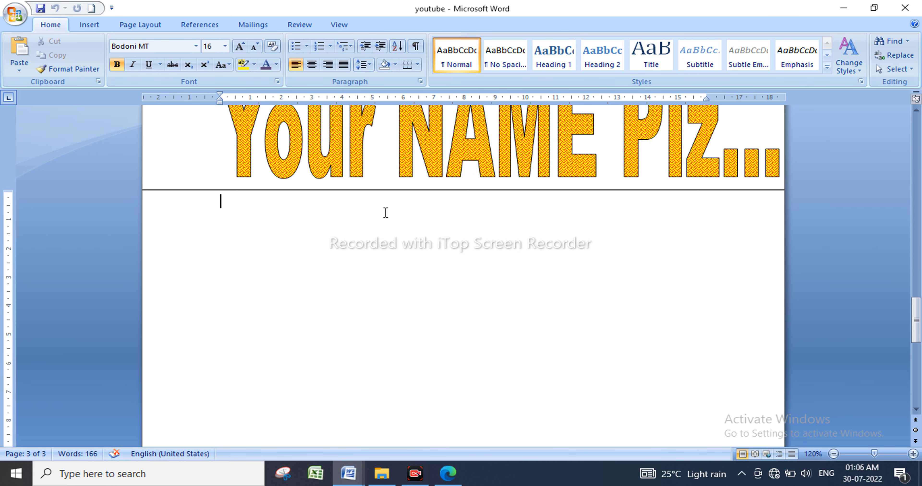
{"action": "key", "text": "ctrl+v"}
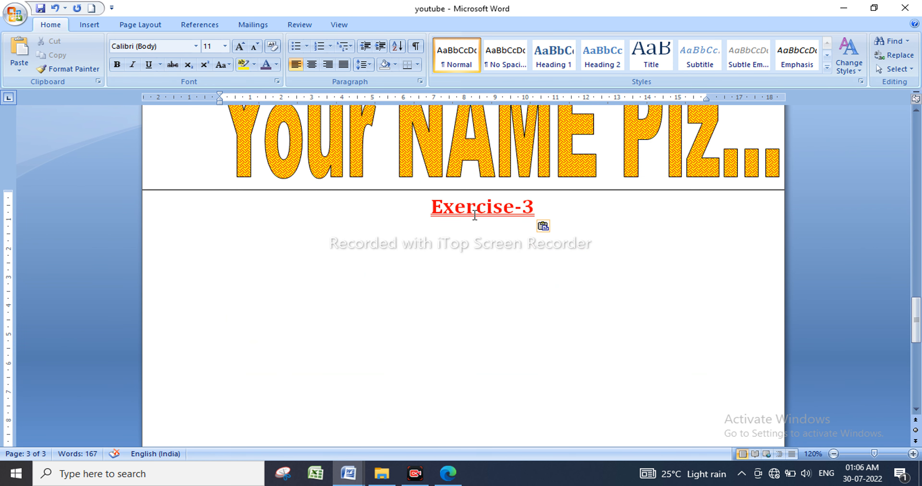
{"action": "left_click", "coordinate": [531, 214]}
{"action": "key", "text": "BackSpace"}
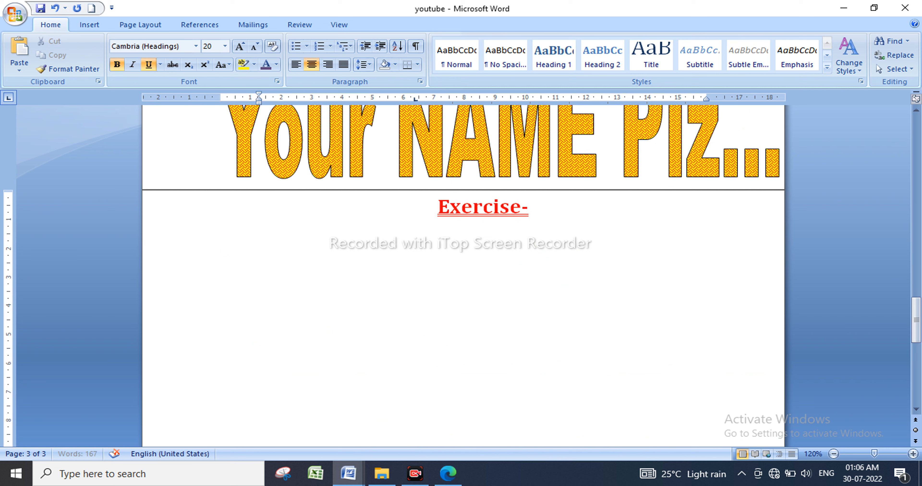
{"action": "type", "text": "4"}
{"action": "key", "text": "Return"}
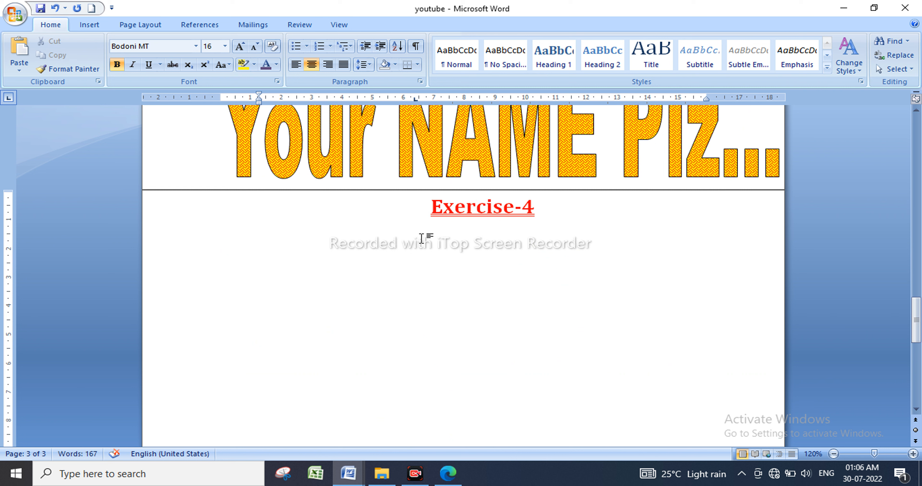
{"action": "left_click", "coordinate": [96, 28]}
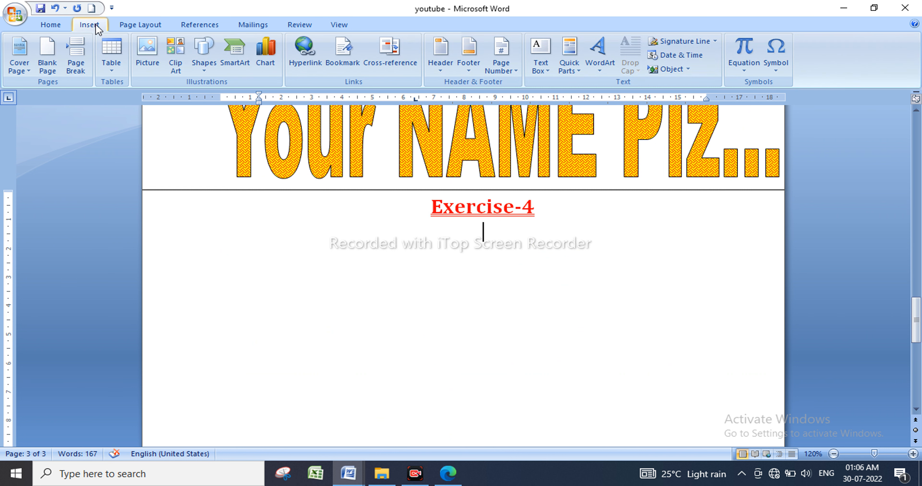
{"action": "left_click", "coordinate": [200, 62]}
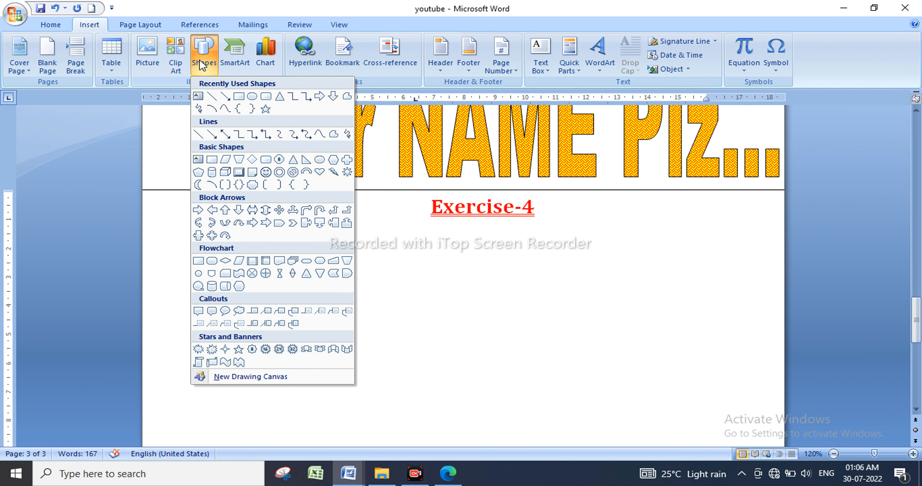
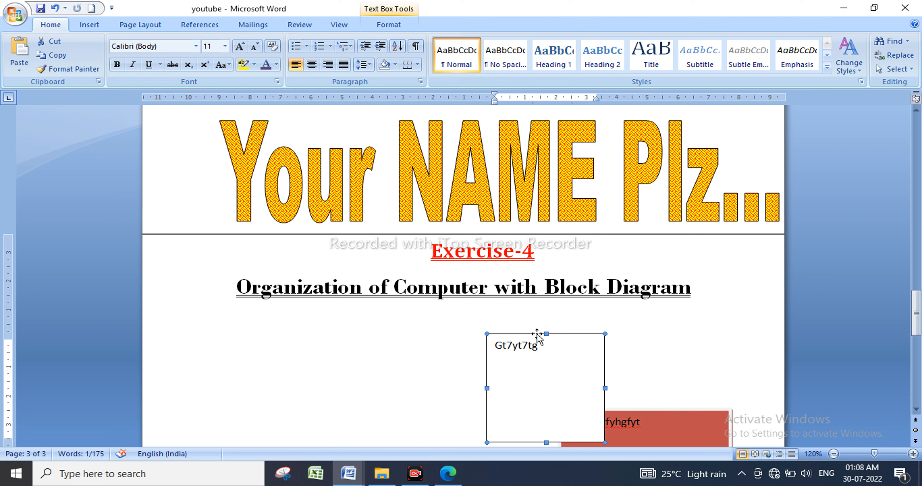
Delete the stray 'Gt7yt7tg' junk text box below the heading.
{"action": "key", "text": "Delete"}
Draw a text box below the heading and type 'dca' in it.
{"action": "left_click", "coordinate": [92, 27]}
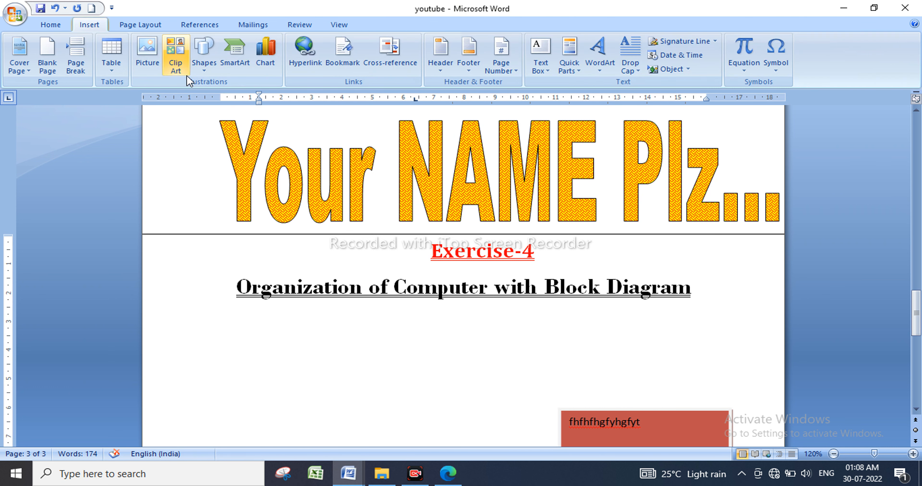
{"action": "left_click", "coordinate": [203, 53]}
{"action": "left_click", "coordinate": [199, 96]}
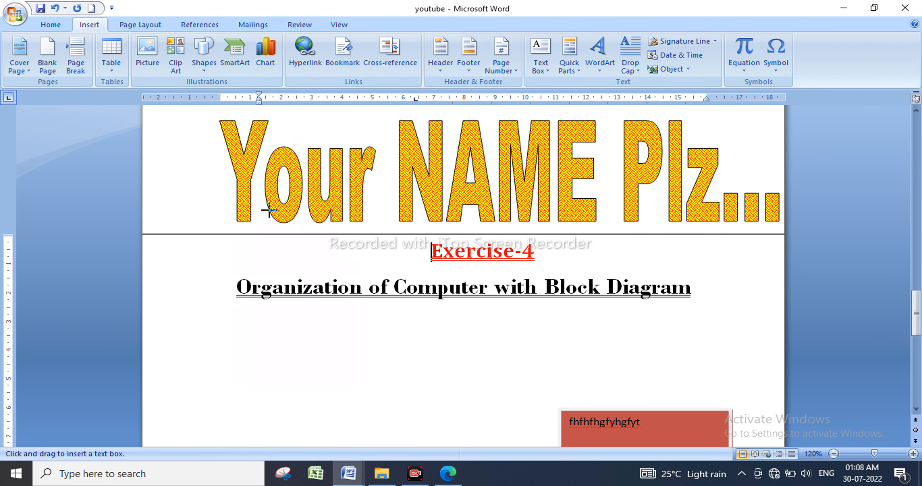
{"action": "left_click_drag", "start_coordinate": [338, 329], "coordinate": [478, 391]}
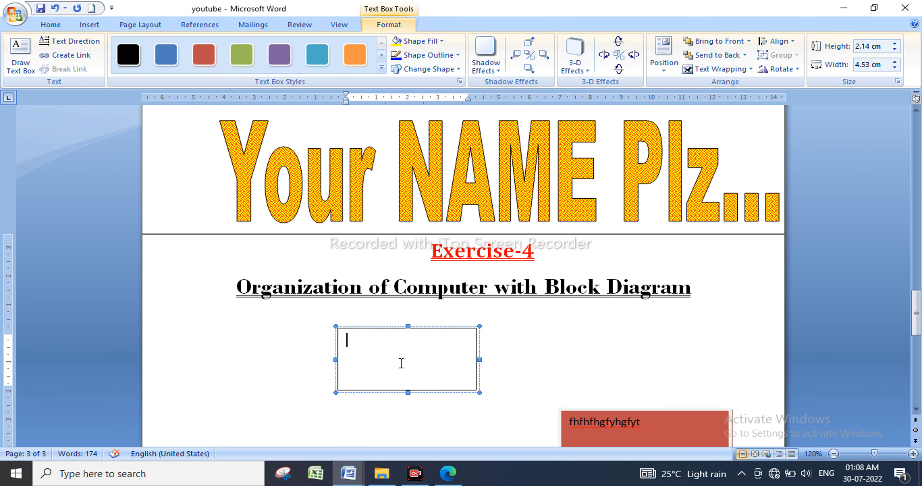
{"action": "type", "text": "dca"}
{"action": "left_click_drag", "start_coordinate": [381, 341], "coordinate": [296, 342]}
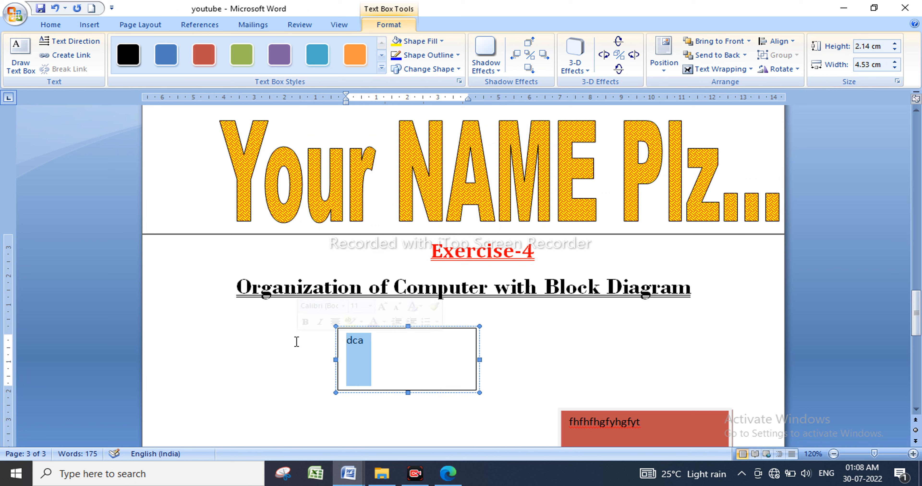
Format the text as uppercase DCA in bold Cambria, enlarged to 28 pt.
{"action": "left_click", "coordinate": [50, 25]}
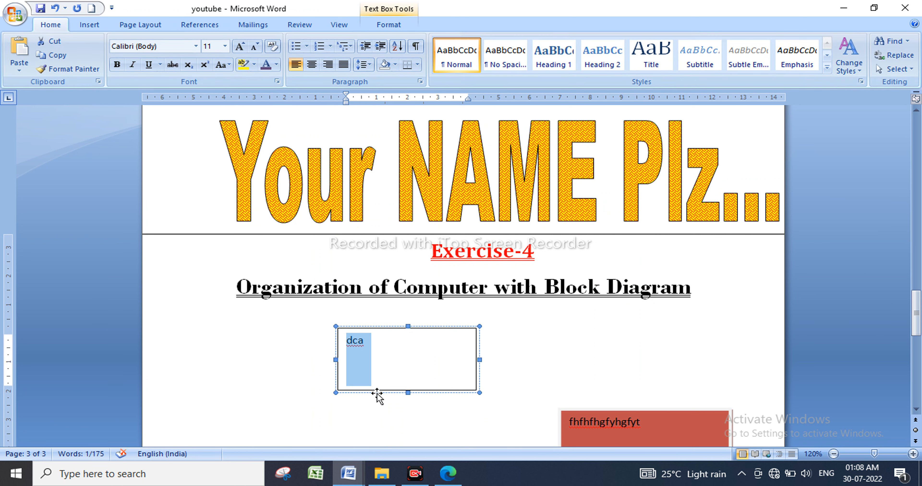
{"action": "left_click", "coordinate": [239, 43]}
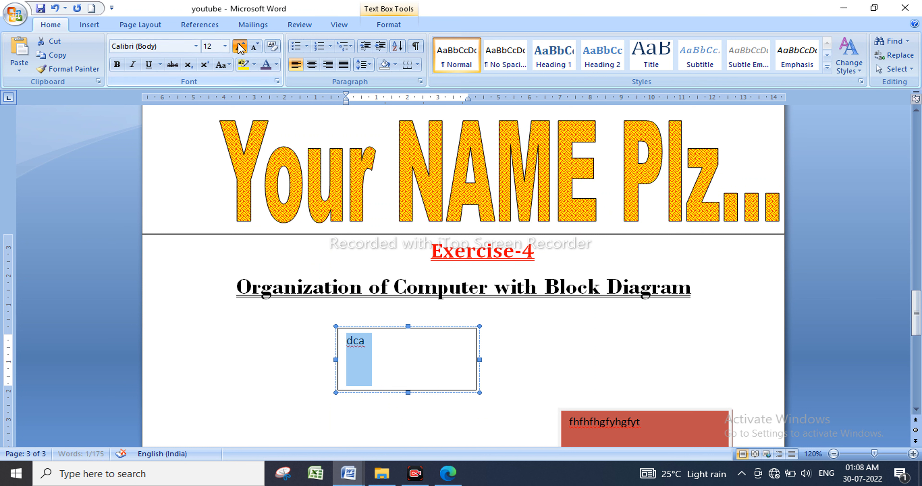
{"action": "double_click", "coordinate": [239, 43]}
{"action": "double_click", "coordinate": [239, 43]}
{"action": "double_click", "coordinate": [239, 43]}
{"action": "double_click", "coordinate": [239, 44]}
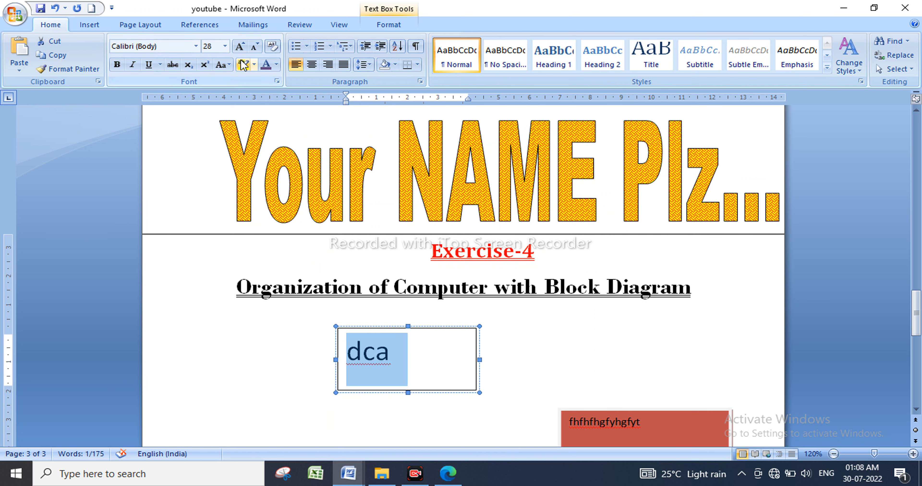
{"action": "left_click", "coordinate": [229, 64]}
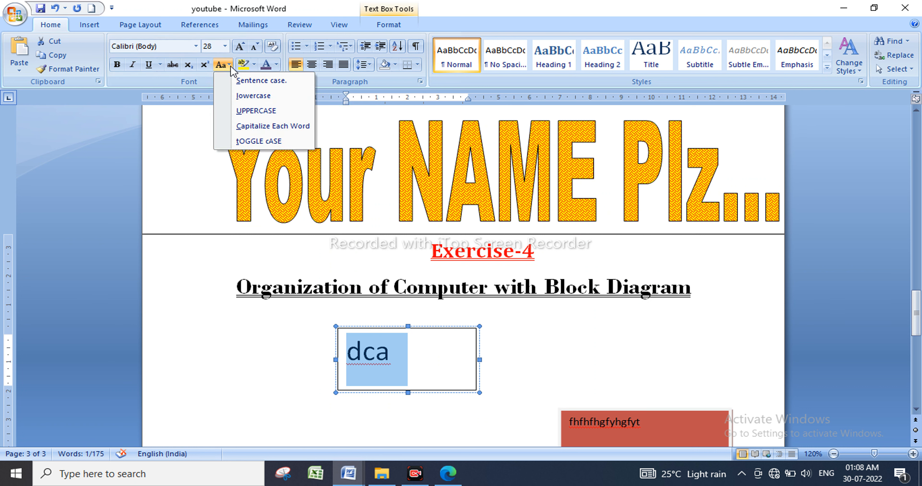
{"action": "left_click", "coordinate": [255, 111]}
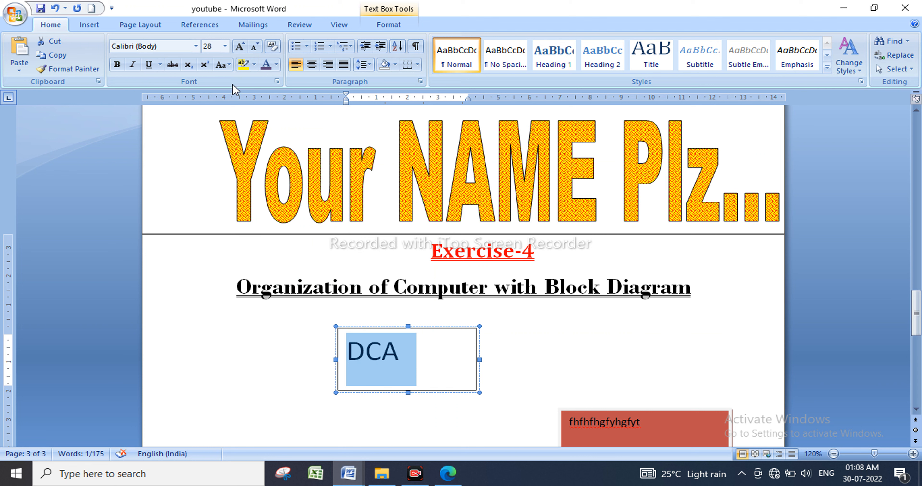
{"action": "left_click", "coordinate": [195, 46]}
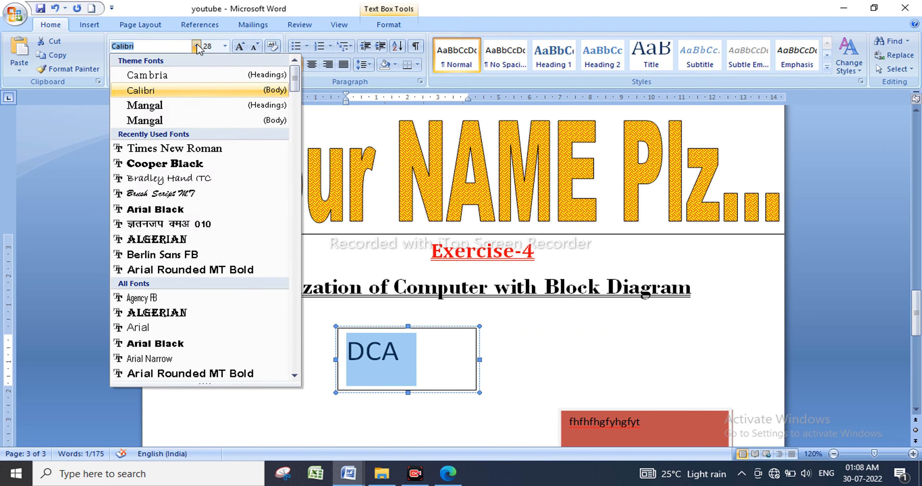
{"action": "left_click", "coordinate": [183, 75]}
{"action": "left_click", "coordinate": [115, 65]}
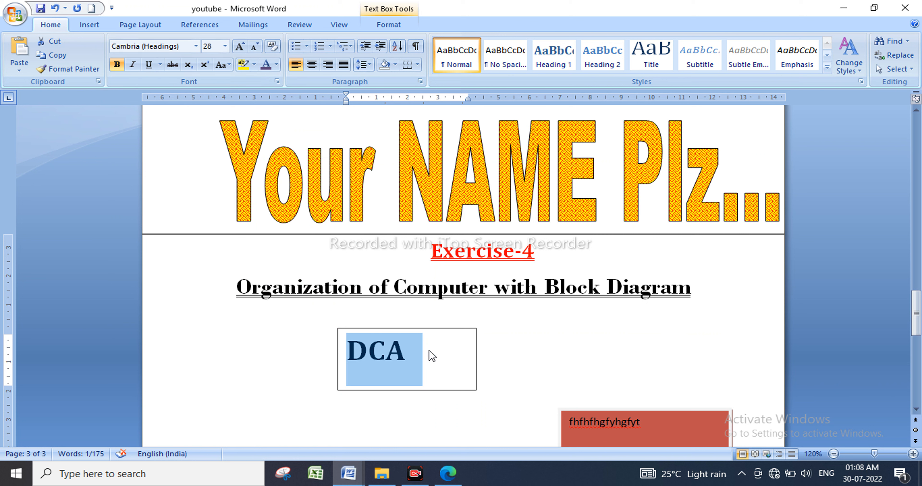
Enlarge DCA, centre it in its box, move the box to the page centre, and settle at 45 pt.
{"action": "key", "text": "ctrl+bracketright"}
{"action": "key", "text": "ctrl+bracketright"}
{"action": "key", "text": "ctrl+bracketright"}
{"action": "key", "text": "ctrl+bracketright"}
{"action": "key", "text": "ctrl+bracketright"}
{"action": "key", "text": "ctrl+bracketright"}
{"action": "key", "text": "ctrl+bracketright"}
{"action": "key", "text": "ctrl+bracketright"}
{"action": "key", "text": "ctrl+bracketright"}
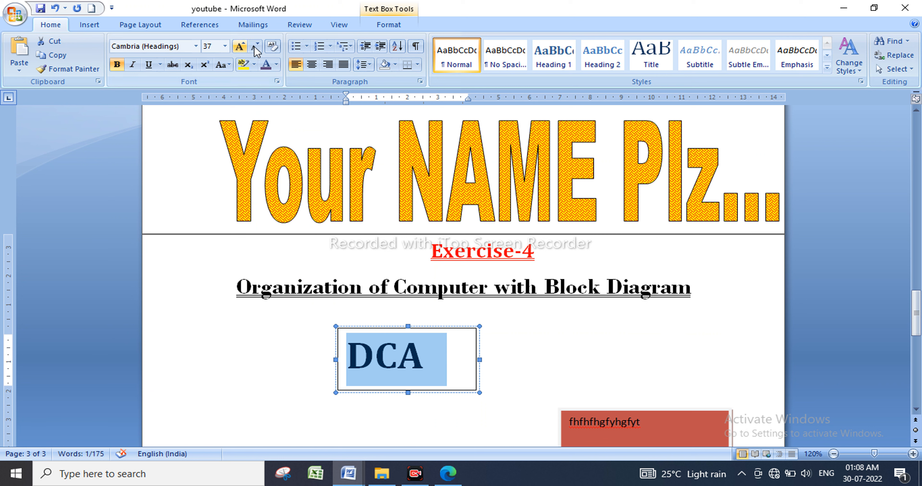
{"action": "left_click", "coordinate": [240, 48]}
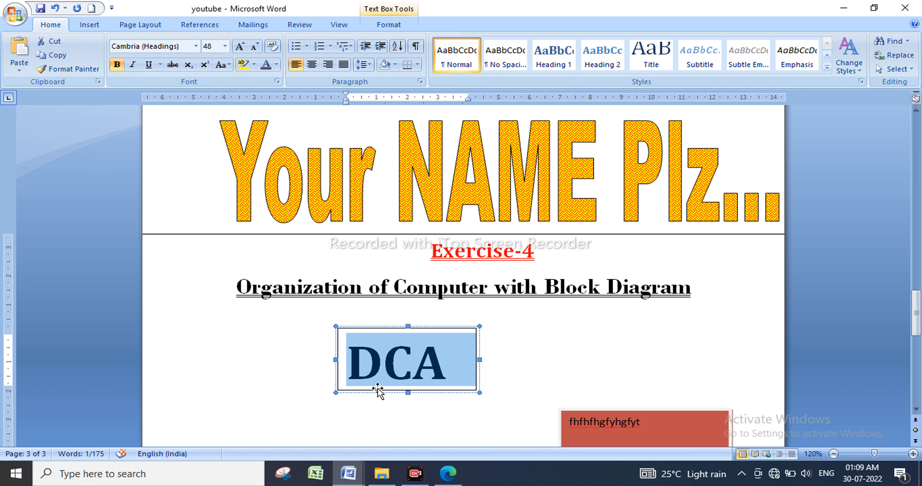
{"action": "left_click", "coordinate": [312, 65]}
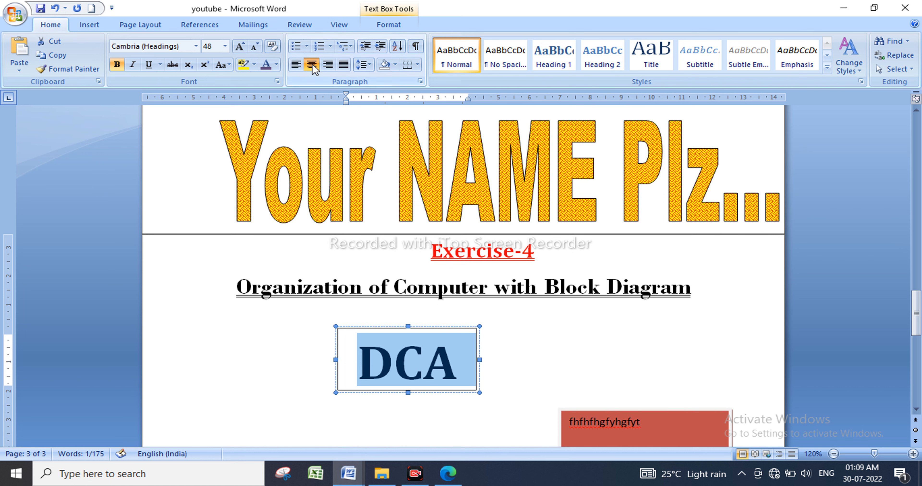
{"action": "left_click_drag", "start_coordinate": [392, 330], "coordinate": [443, 325]}
{"action": "left_click_drag", "start_coordinate": [513, 362], "coordinate": [418, 359]}
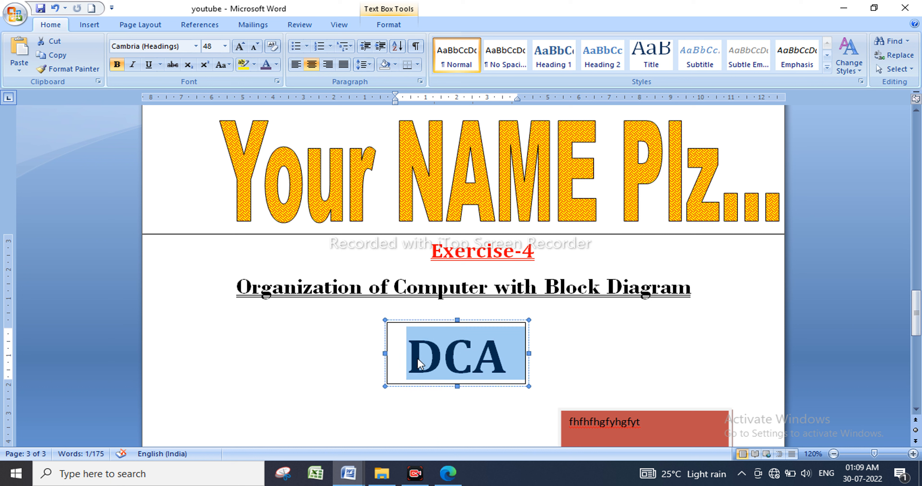
{"action": "key", "text": "ctrl+bracketleft"}
{"action": "key", "text": "ctrl+bracketleft"}
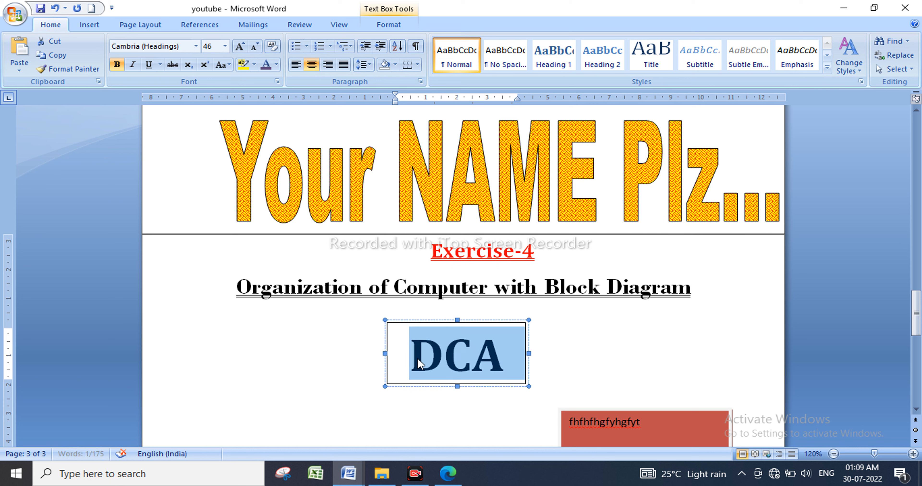
{"action": "key", "text": "ctrl+bracketleft"}
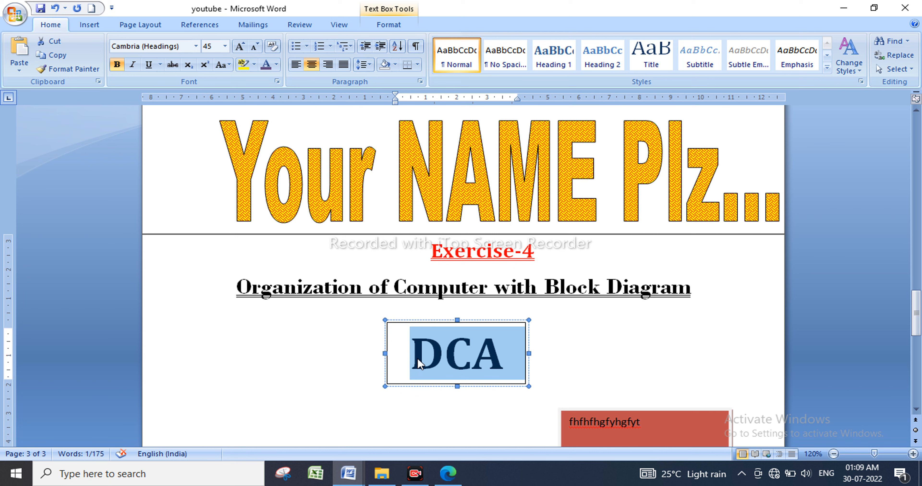
{"action": "key", "text": "ctrl+bracketleft"}
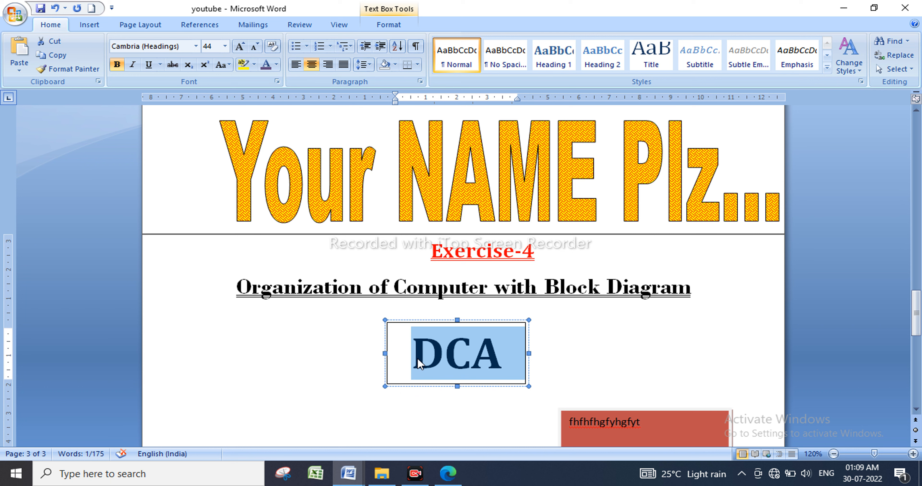
{"action": "left_click", "coordinate": [509, 352]}
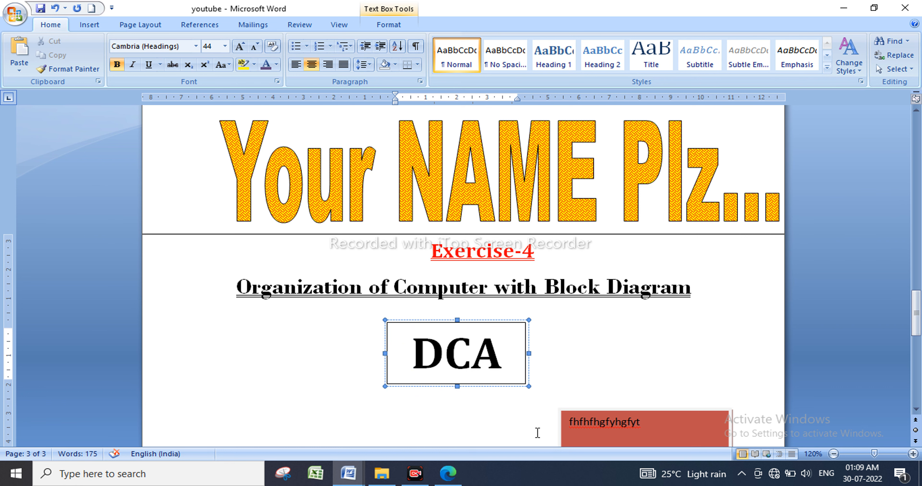
Delete the red filled text box below the heading.
{"action": "scroll", "coordinate": [562, 408], "scroll_direction": "down", "scroll_amount": 3}
{"action": "left_click", "coordinate": [647, 343]}
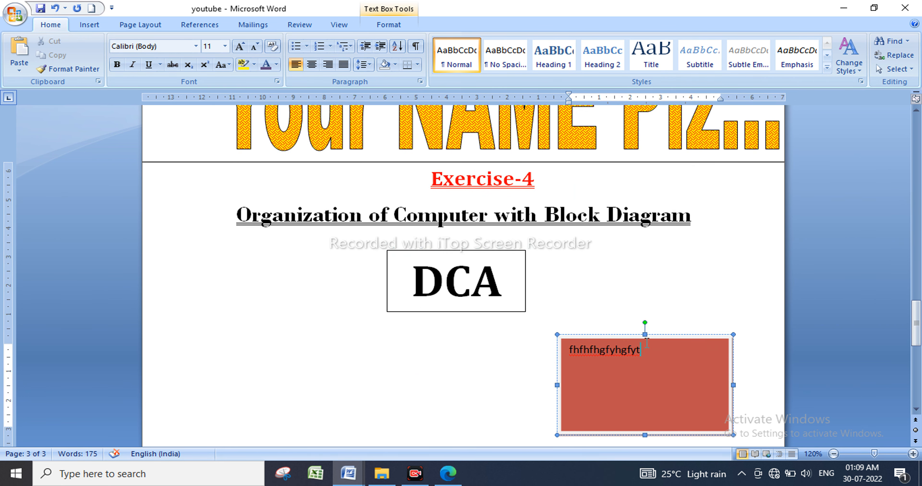
{"action": "left_click", "coordinate": [646, 342]}
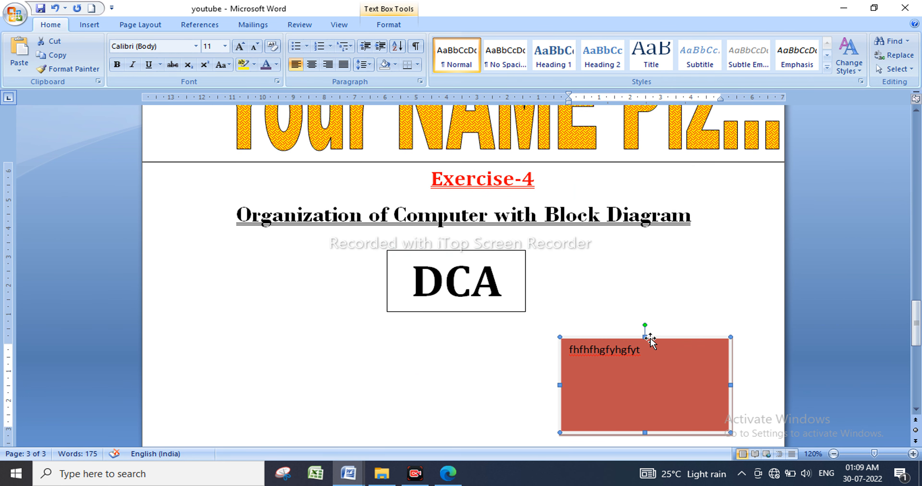
{"action": "key", "text": "Delete"}
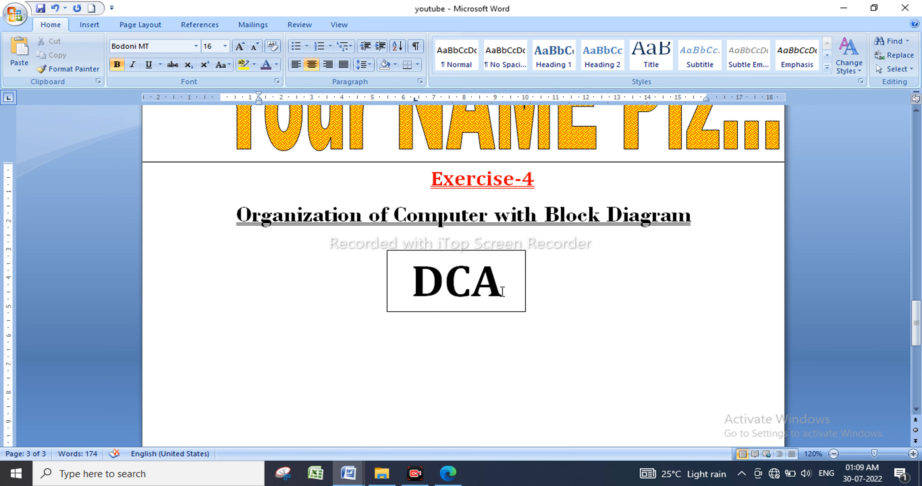
Draw a second text box below-left of DCA and type TALLY in capitals.
{"action": "left_click", "coordinate": [468, 253]}
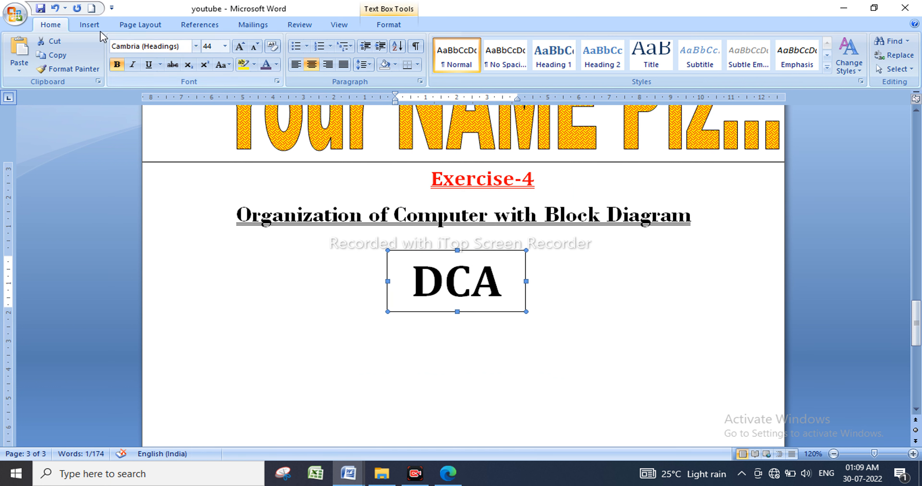
{"action": "left_click", "coordinate": [87, 25]}
{"action": "left_click", "coordinate": [204, 53]}
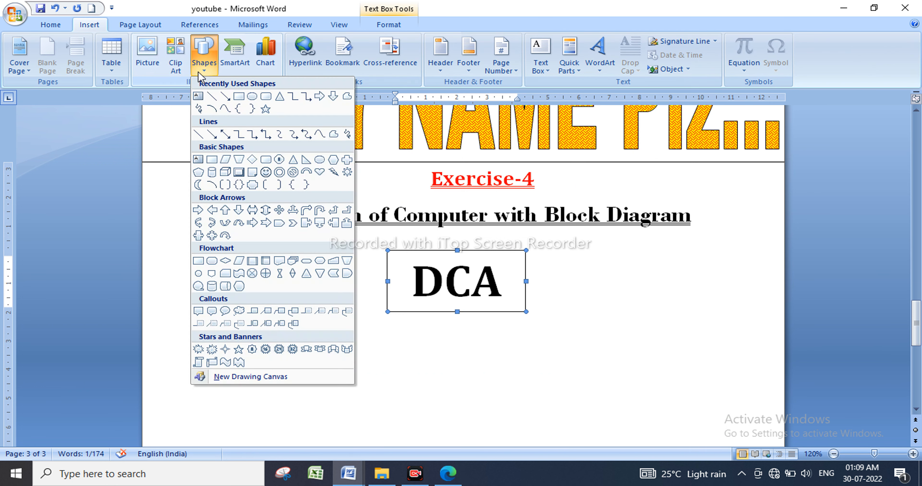
{"action": "left_click", "coordinate": [198, 96]}
{"action": "left_click_drag", "start_coordinate": [197, 345], "coordinate": [350, 406]}
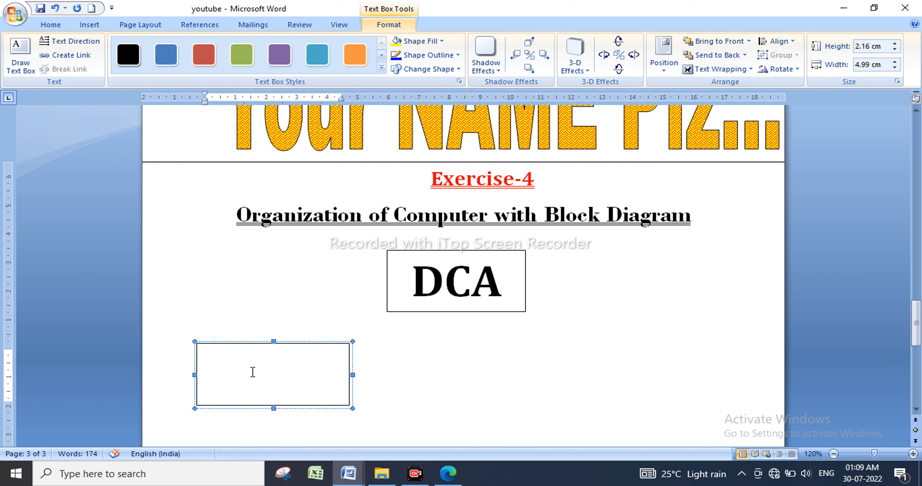
{"action": "type", "text": "tally"}
{"action": "left_click_drag", "start_coordinate": [255, 361], "coordinate": [183, 355]}
{"action": "key", "text": "BackSpace"}
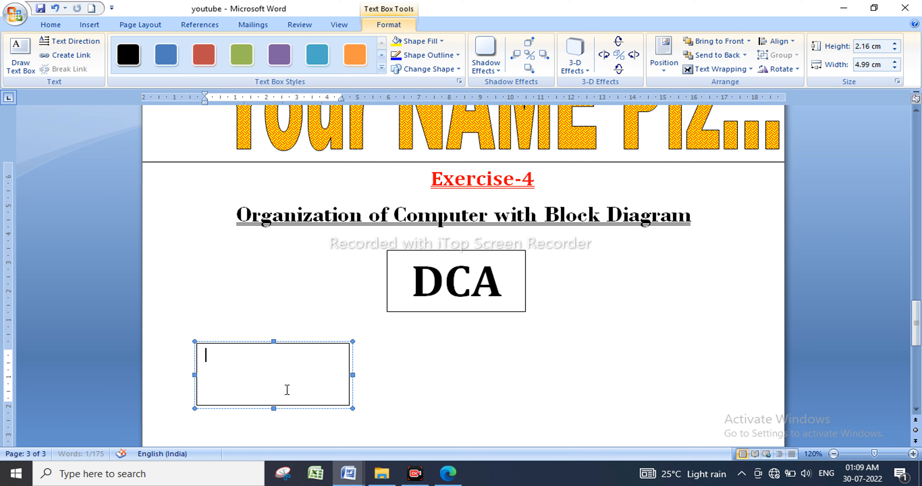
{"action": "type", "text": "TALLY"}
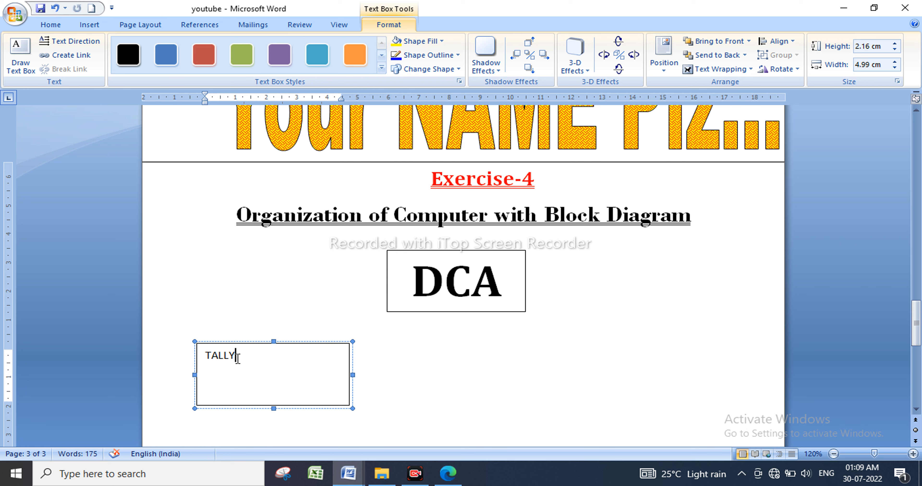
Make TALLY bold Cambria at 24 pt.
{"action": "left_click_drag", "start_coordinate": [237, 358], "coordinate": [189, 354]}
{"action": "left_click", "coordinate": [63, 32]}
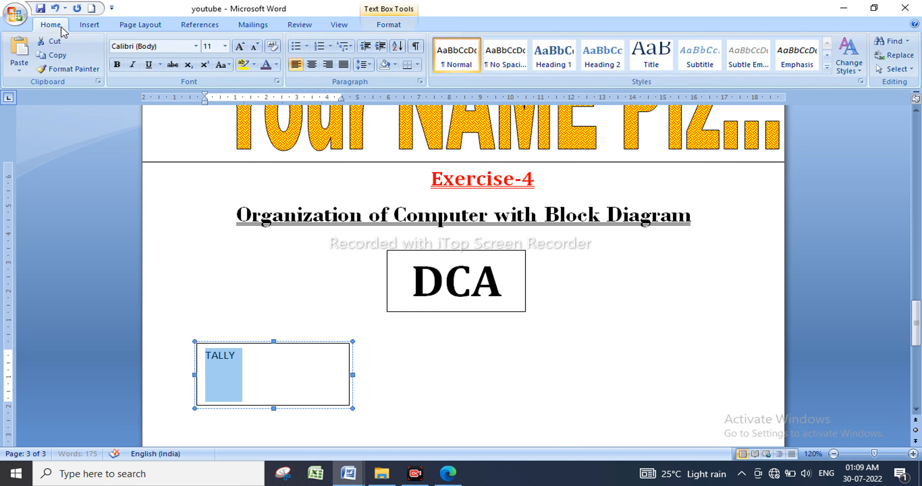
{"action": "left_click", "coordinate": [243, 49]}
{"action": "left_click", "coordinate": [243, 49]}
{"action": "left_click", "coordinate": [243, 50]}
{"action": "left_click", "coordinate": [244, 50]}
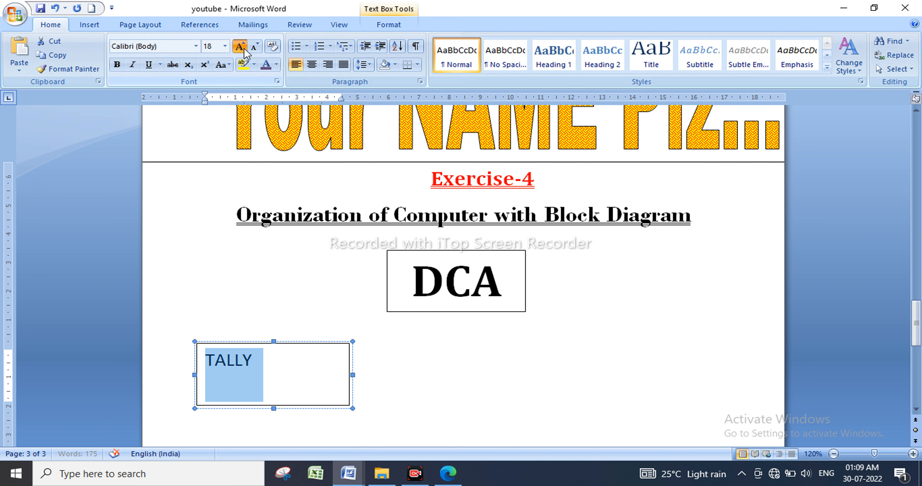
{"action": "left_click", "coordinate": [244, 51]}
{"action": "left_click", "coordinate": [244, 51]}
{"action": "left_click", "coordinate": [243, 50]}
{"action": "left_click", "coordinate": [116, 64]}
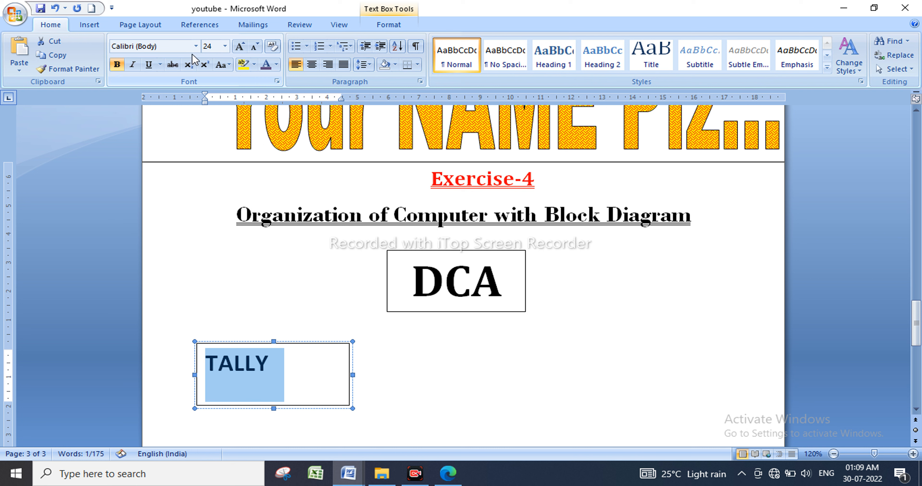
{"action": "left_click", "coordinate": [195, 47]}
{"action": "left_click", "coordinate": [169, 75]}
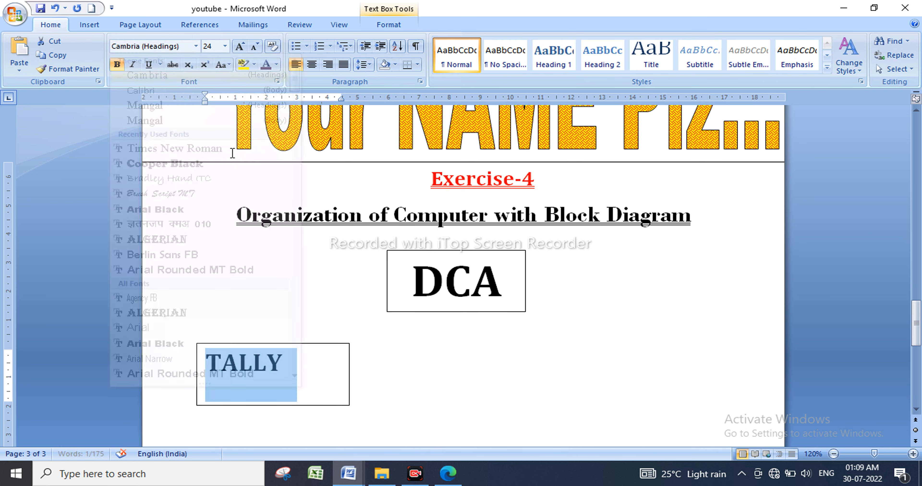
Centre TALLY in its box and set it to 36 pt so it fits on one line.
{"action": "left_click", "coordinate": [312, 65]}
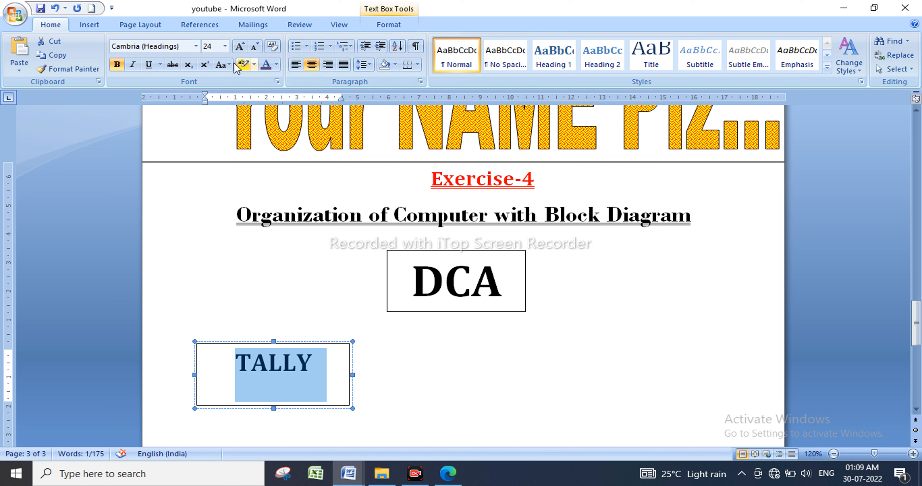
{"action": "left_click", "coordinate": [241, 47]}
{"action": "left_click", "coordinate": [241, 47]}
{"action": "left_click", "coordinate": [241, 47]}
{"action": "left_click", "coordinate": [241, 47]}
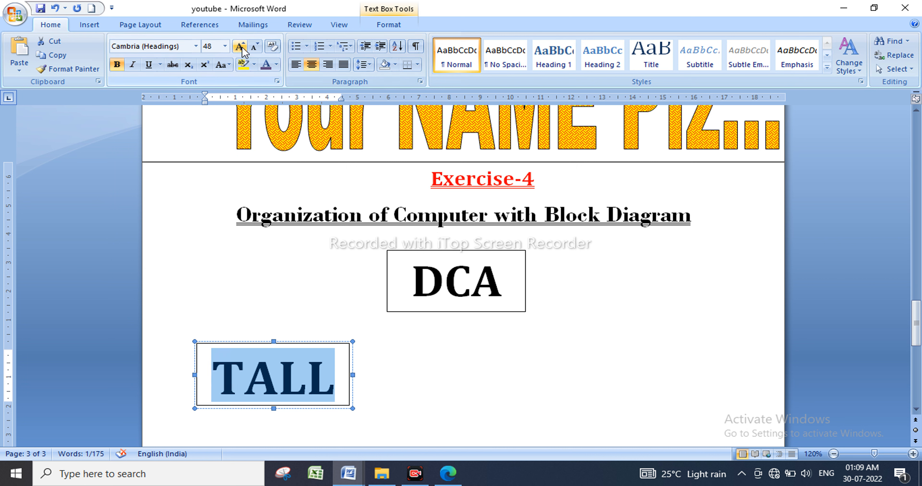
{"action": "left_click", "coordinate": [255, 47]}
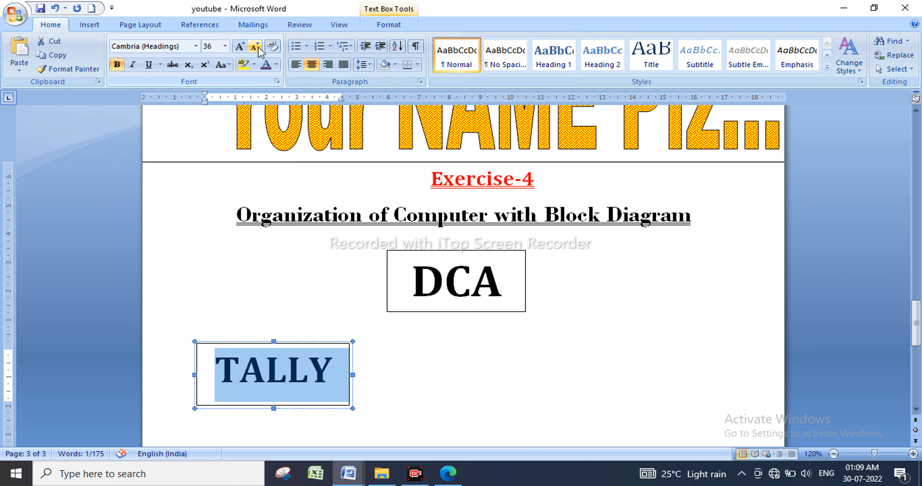
{"action": "left_click", "coordinate": [398, 395]}
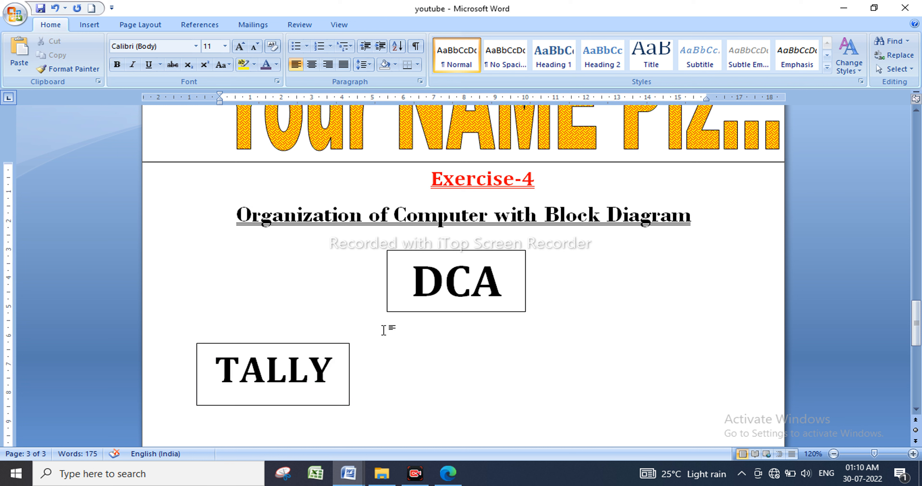
{"action": "left_click", "coordinate": [387, 302]}
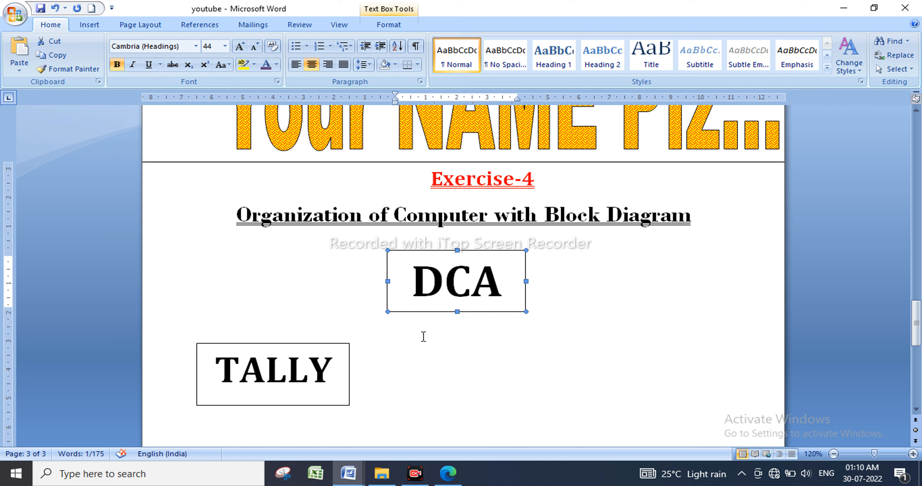
Paste a copy of the DCA box below DCA, change it to ADCA, and widen it to fit one line.
{"action": "key", "text": "ctrl+v"}
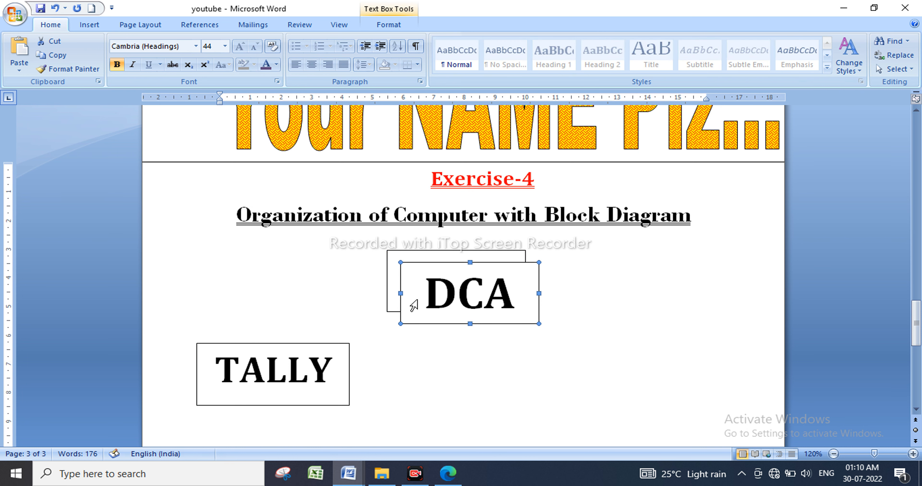
{"action": "left_click_drag", "start_coordinate": [463, 289], "coordinate": [426, 358]}
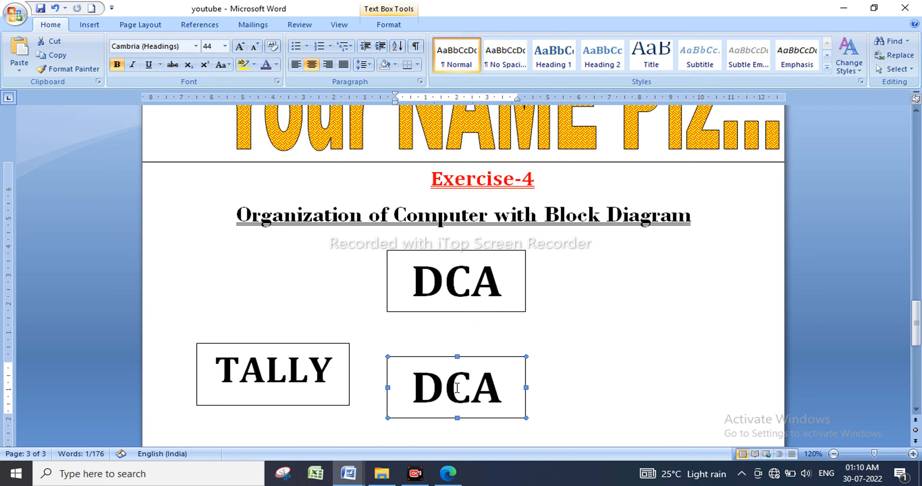
{"action": "left_click", "coordinate": [418, 388]}
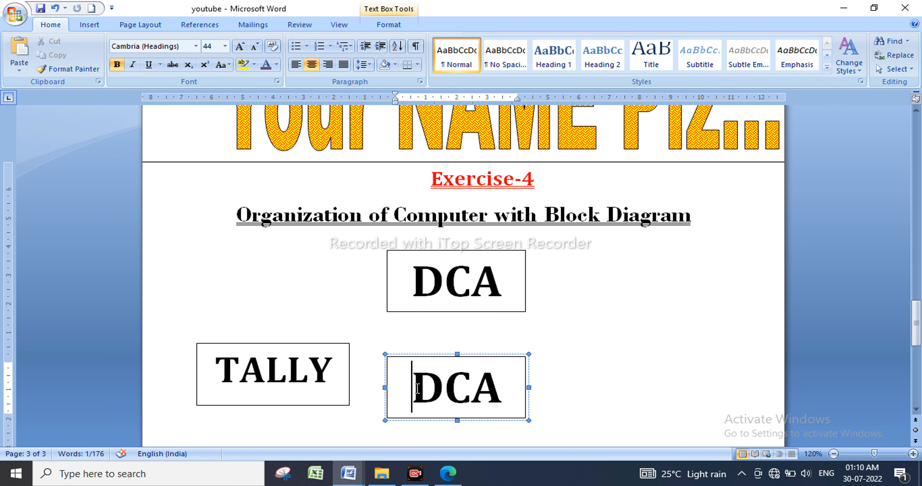
{"action": "type", "text": "A"}
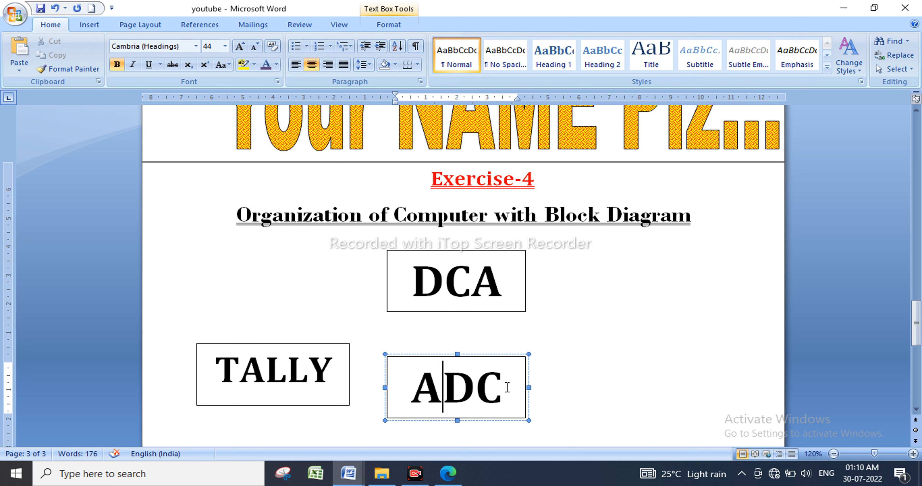
{"action": "left_click", "coordinate": [531, 387]}
{"action": "left_click_drag", "start_coordinate": [530, 387], "coordinate": [547, 387]}
Widen the DCA box to match ADCA and move TALLY down level with ADCA.
{"action": "left_click", "coordinate": [525, 286]}
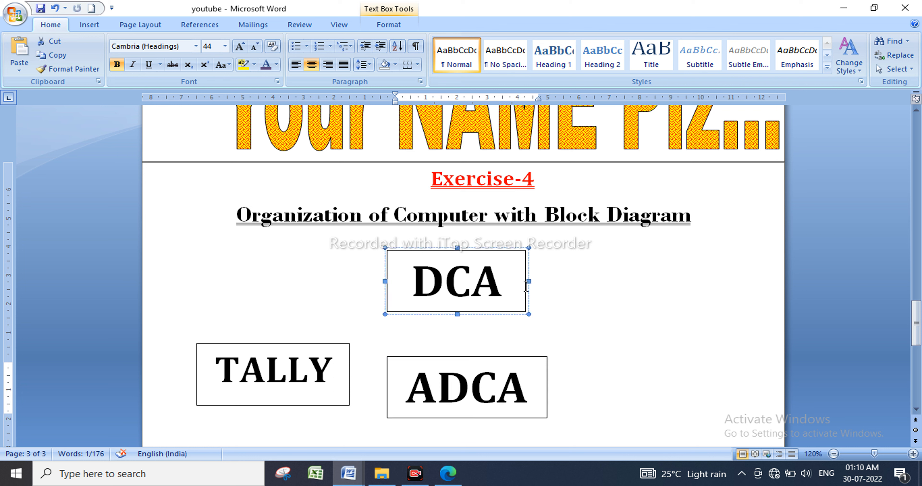
{"action": "left_click_drag", "start_coordinate": [526, 281], "coordinate": [542, 280]}
{"action": "left_click_drag", "start_coordinate": [283, 345], "coordinate": [254, 359]}
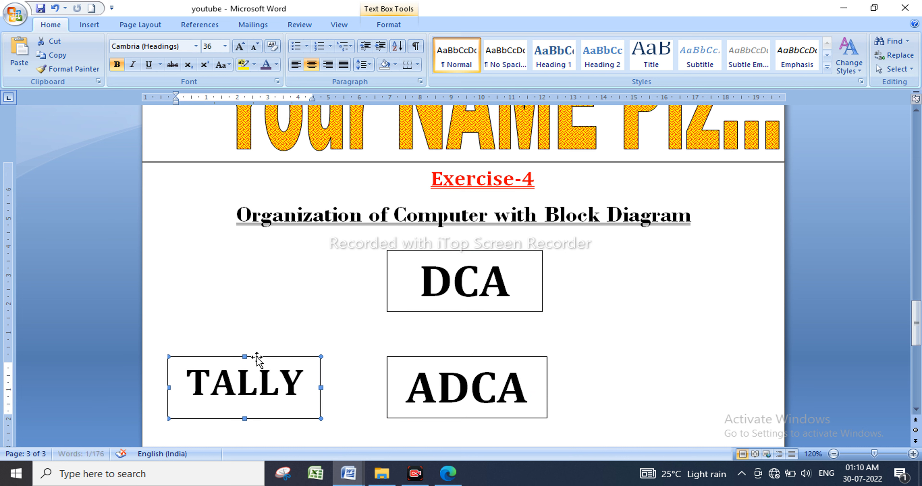
{"action": "left_click", "coordinate": [480, 361]}
Copy the ADCA box to its right and retype the copy as DTP.
{"action": "key", "text": "ctrl+c"}
{"action": "key", "text": "ctrl+v"}
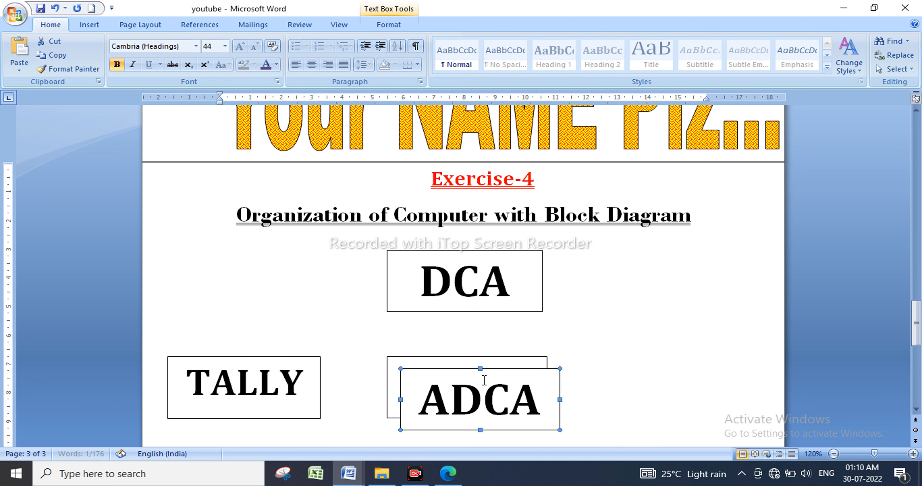
{"action": "scroll", "coordinate": [596, 398], "scroll_direction": "down", "scroll_amount": 3}
{"action": "scroll", "coordinate": [508, 251], "scroll_direction": "up", "scroll_amount": 1}
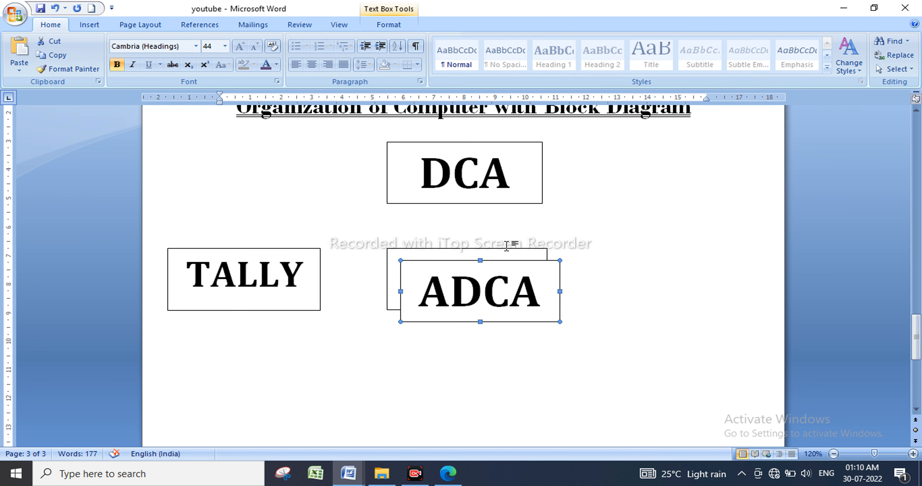
{"action": "left_click_drag", "start_coordinate": [642, 260], "coordinate": [704, 250]}
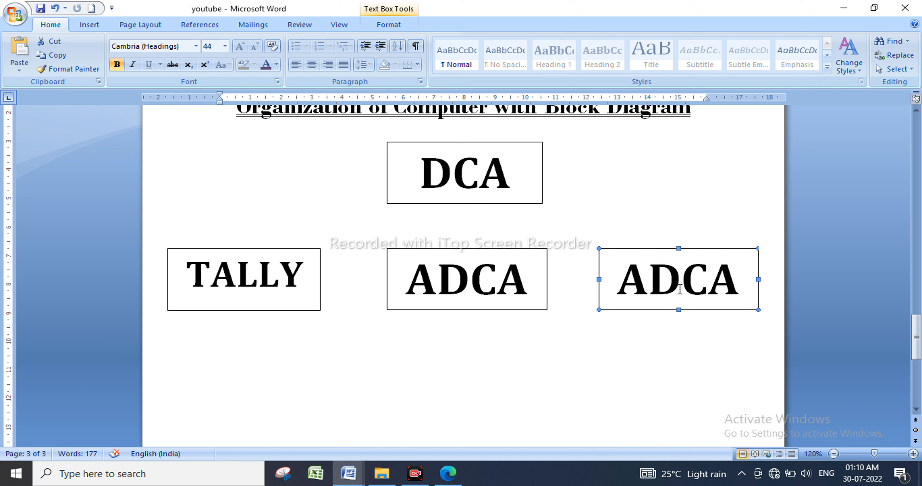
{"action": "triple_click", "coordinate": [709, 291]}
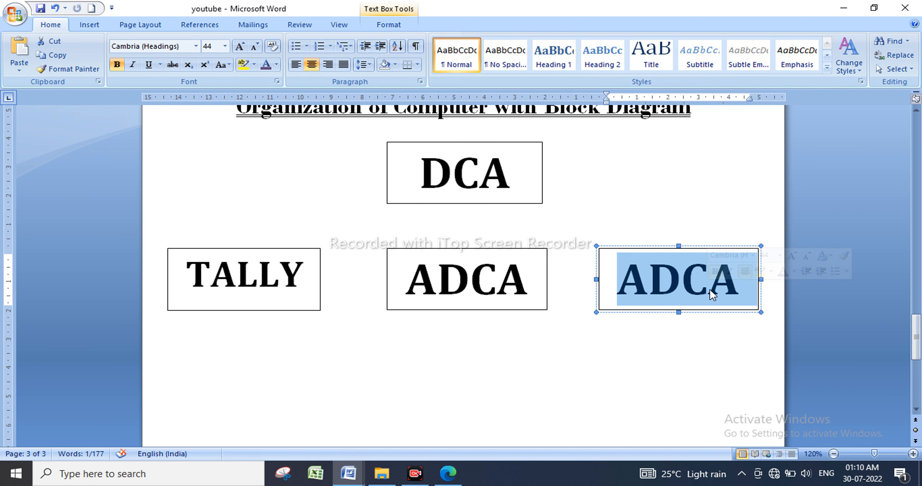
{"action": "type", "text": "DTP"}
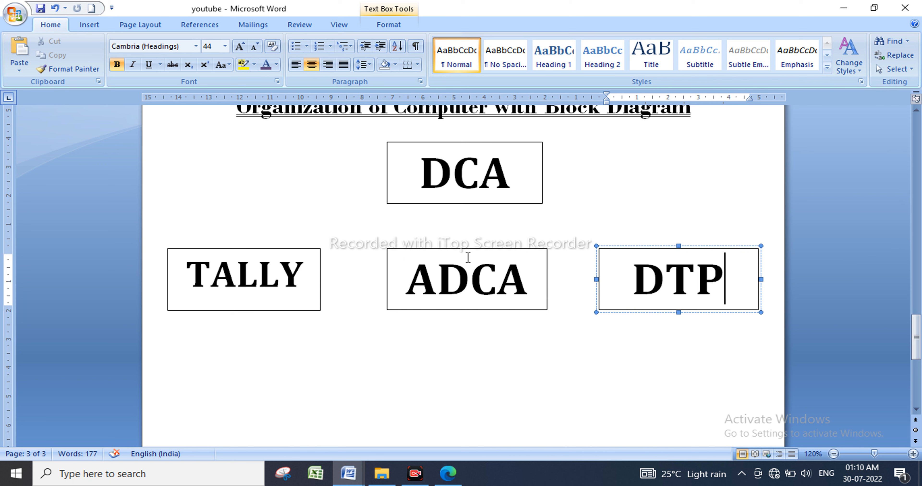
Paste another ADCA copy below ADCA and retype it as C++.
{"action": "left_click", "coordinate": [420, 248]}
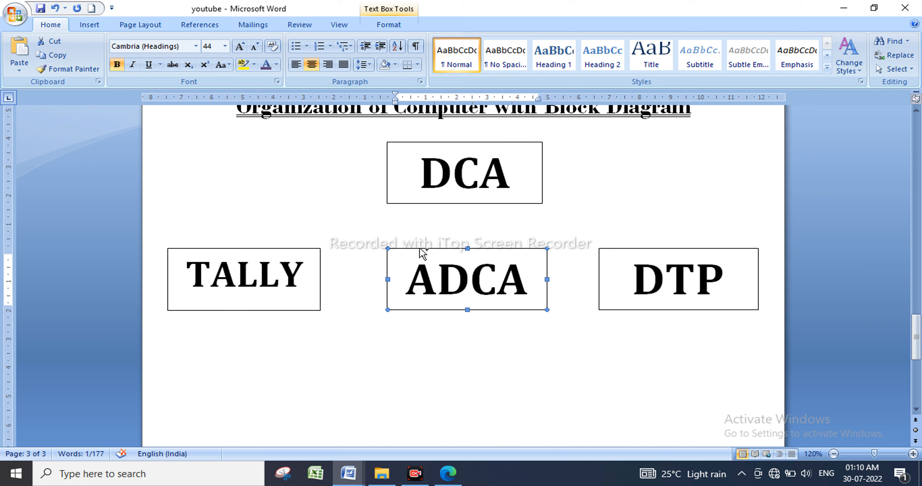
{"action": "key", "text": "ctrl+v"}
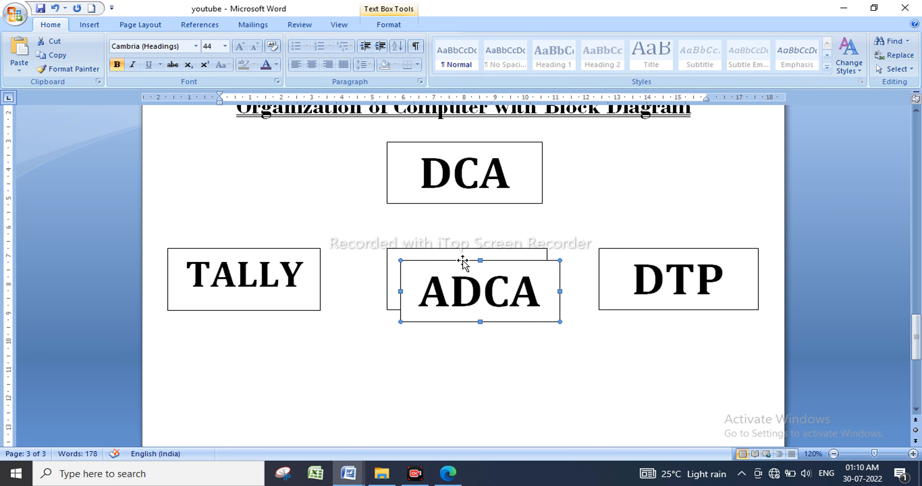
{"action": "mouse_move", "coordinate": [462, 263]}
{"action": "left_mouse_down"}
{"action": "mouse_move", "coordinate": [448, 288]}
{"action": "mouse_move", "coordinate": [450, 356]}
{"action": "left_mouse_up"}
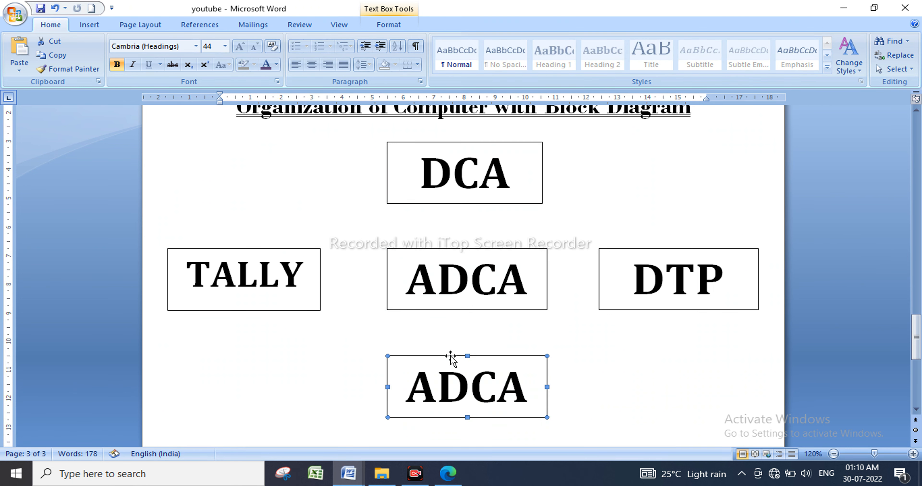
{"action": "left_click", "coordinate": [474, 390]}
{"action": "double_click", "coordinate": [470, 385]}
{"action": "type", "text": "C"}
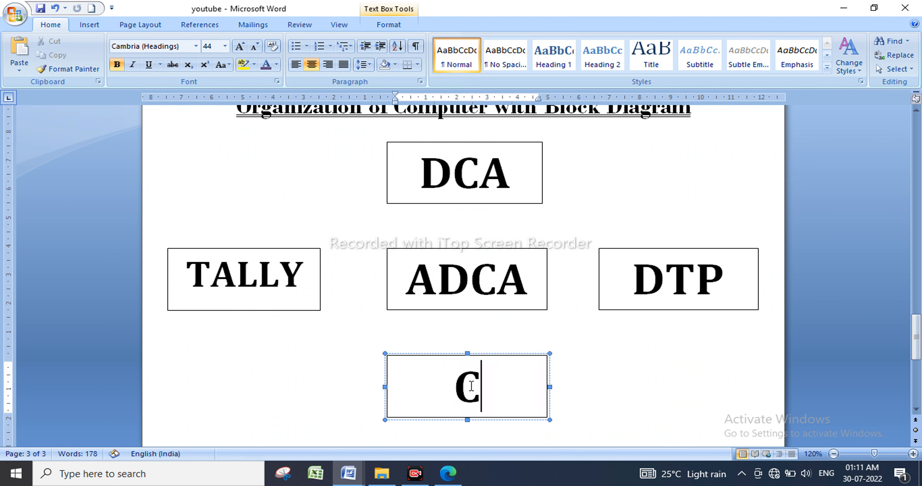
{"action": "type", "text": "++"}
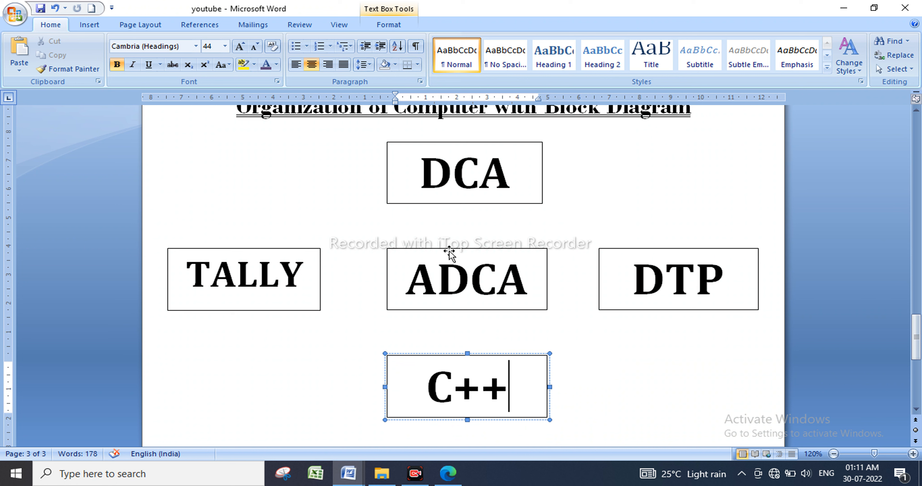
{"action": "left_click", "coordinate": [95, 26]}
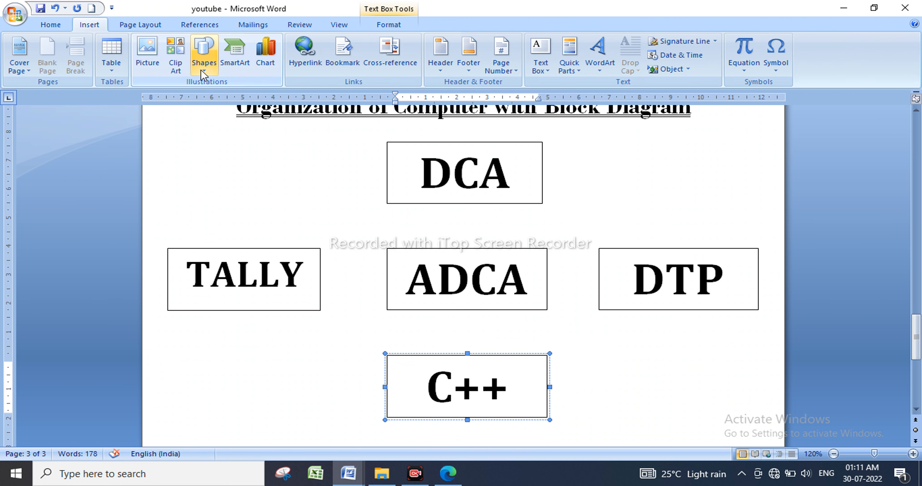
Draw a downward arrow from the bottom of DCA to the top of ADCA.
{"action": "left_click", "coordinate": [204, 57]}
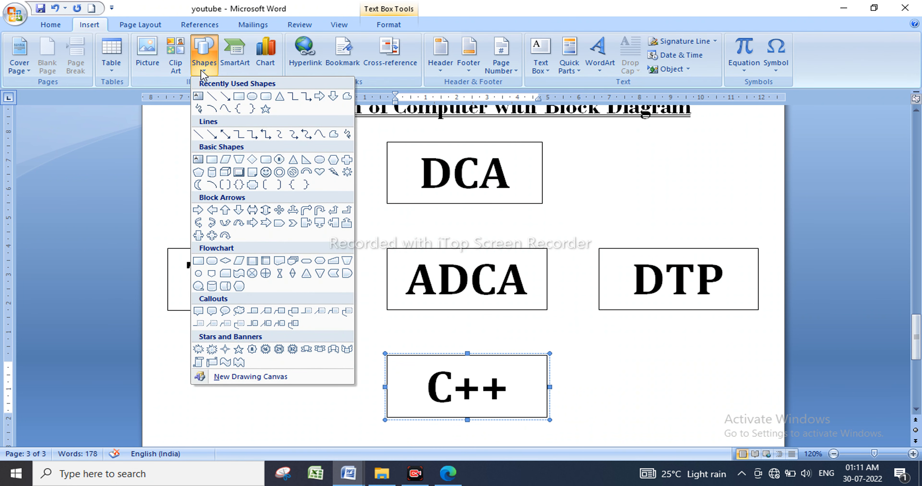
{"action": "left_click", "coordinate": [225, 96]}
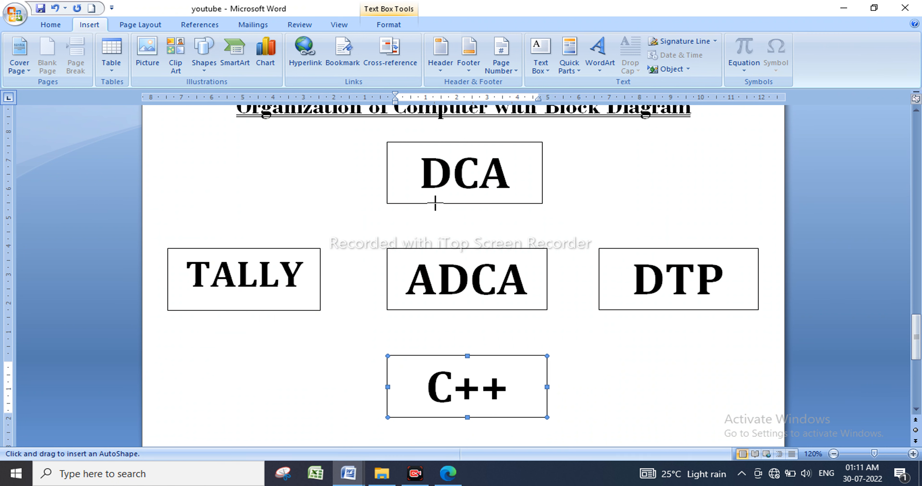
{"action": "left_click_drag", "start_coordinate": [435, 203], "coordinate": [437, 245]}
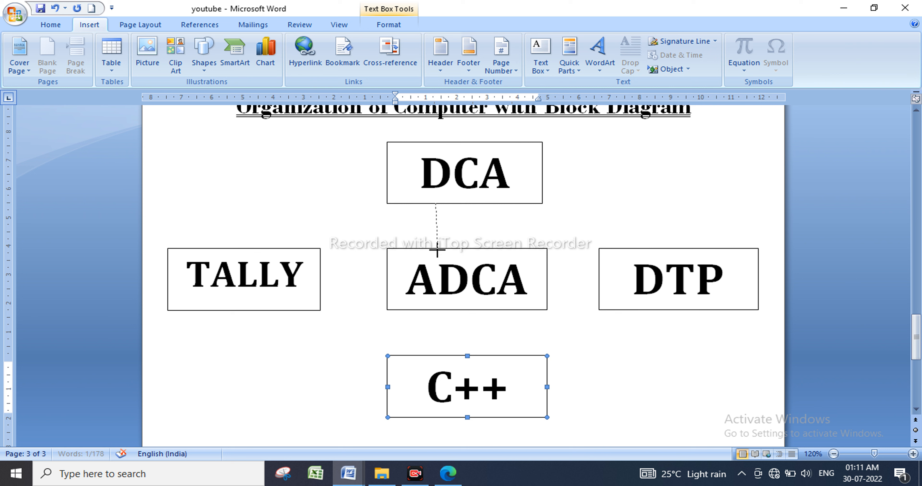
{"action": "left_click_drag", "start_coordinate": [436, 251], "coordinate": [436, 248]}
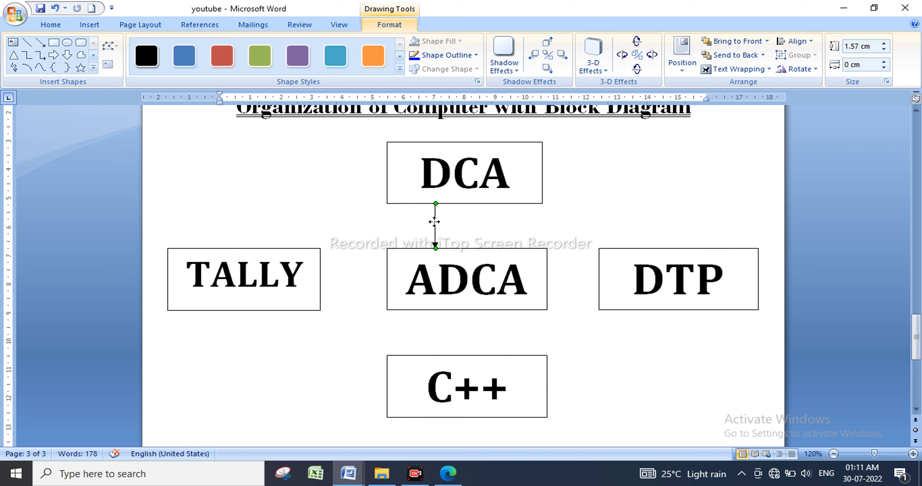
Duplicate the arrow, shift the copy right, and bring up its rotation options.
{"action": "key", "text": "ctrl+d"}
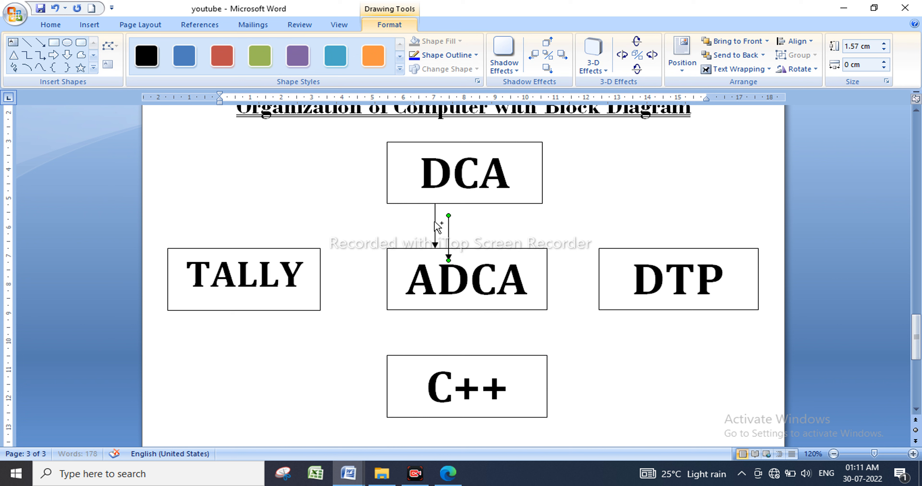
{"action": "left_click_drag", "start_coordinate": [450, 232], "coordinate": [491, 219]}
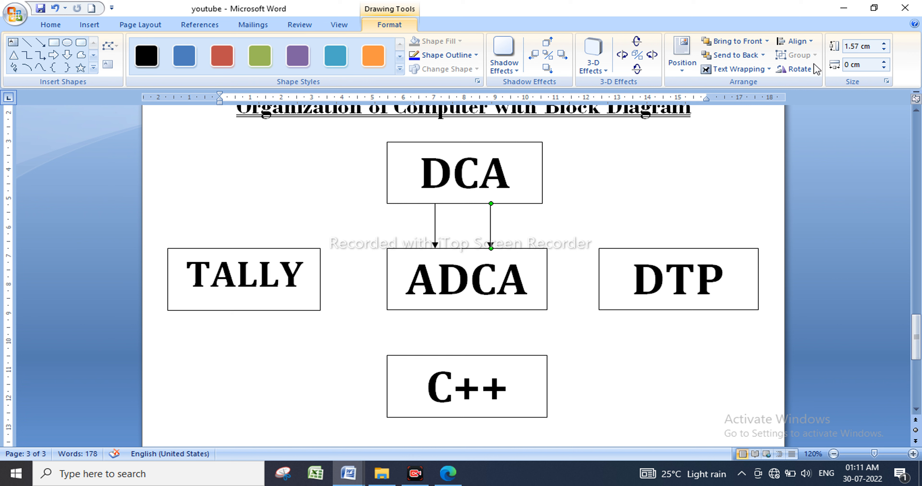
{"action": "left_click", "coordinate": [803, 70]}
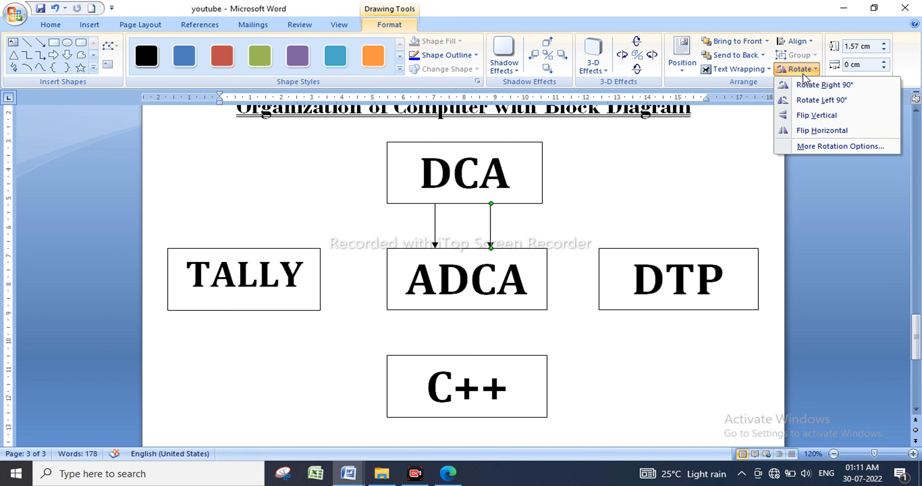